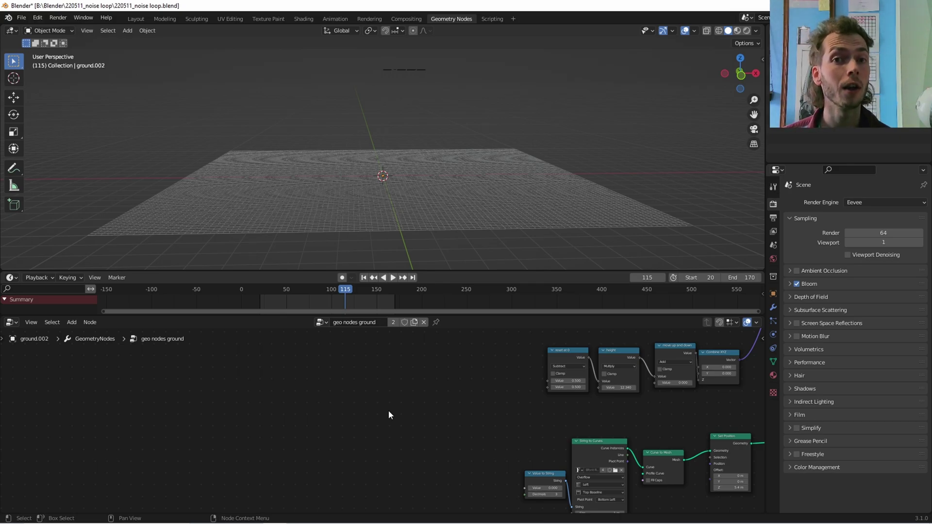
- Add a Value node in the empty area of the node tree and drive its value with the expression #frame
key(shift+a)
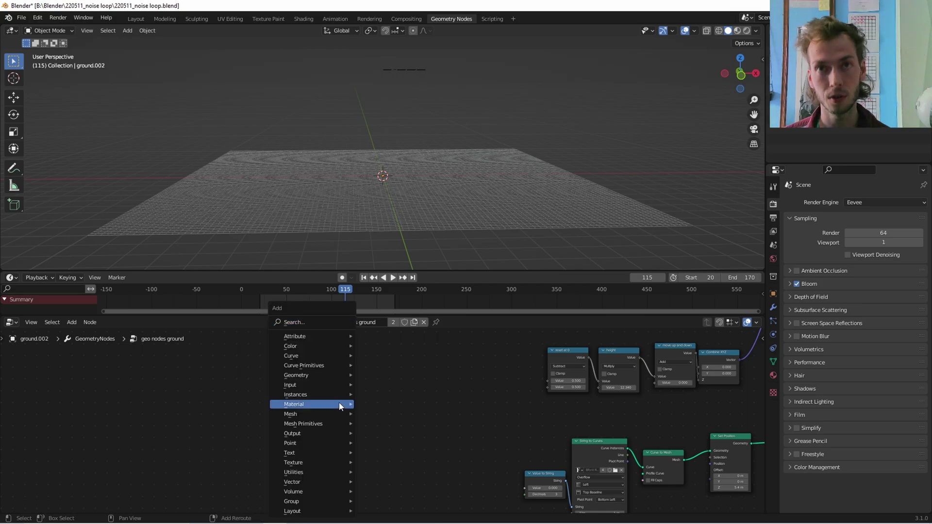
click(329, 323)
text(va)
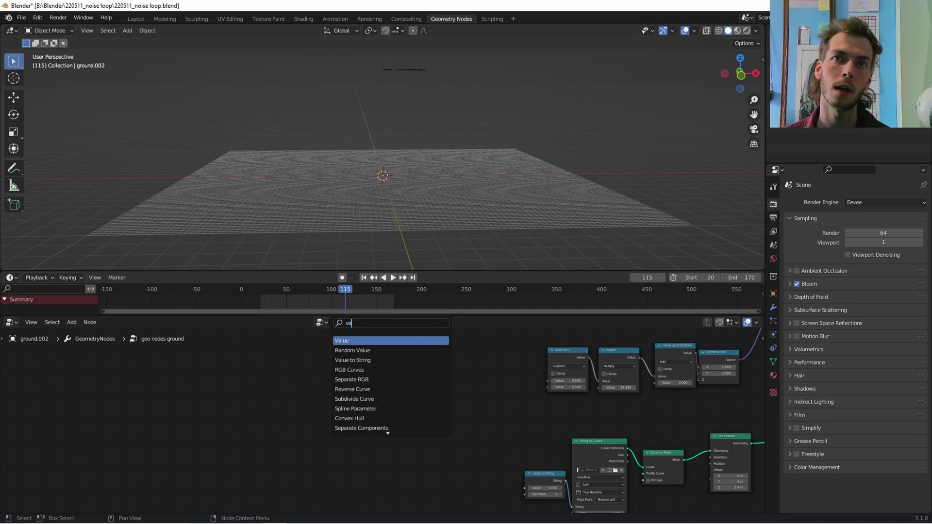
key(Return)
click(374, 437)
click(374, 440)
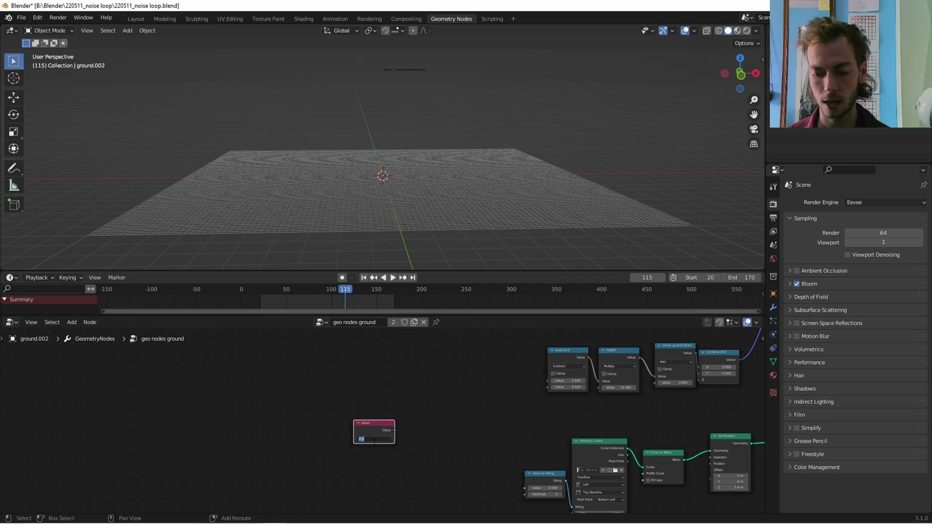
text(#fram)
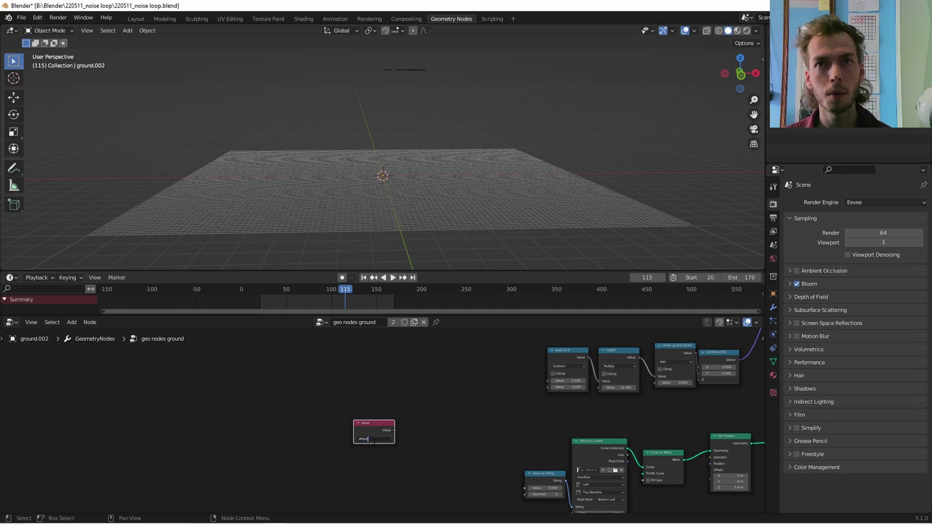
text(ame)
key(Return)
scroll(374, 441, up, 3)
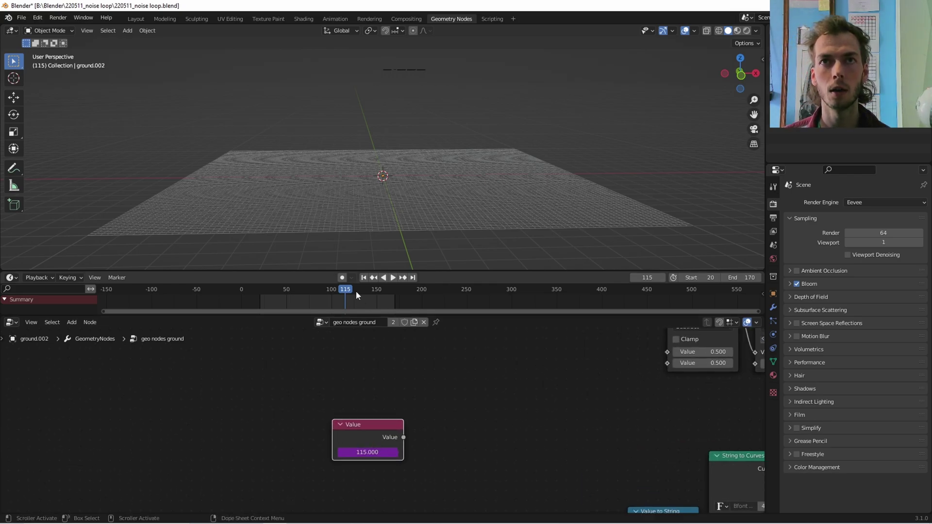
- Play a few frames to check the frame-driven Value node, and delete that node
key(space)
key(Escape)
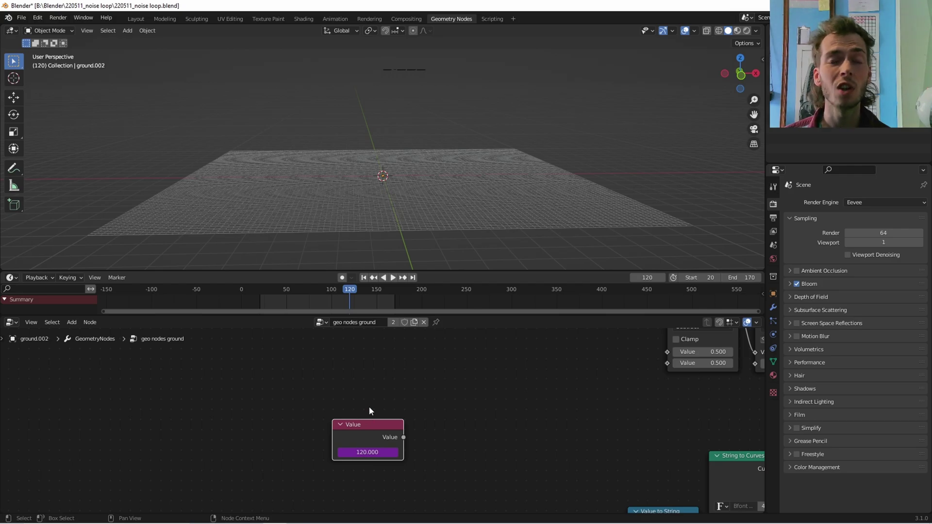
key(x)
key(shift+a)
click(335, 322)
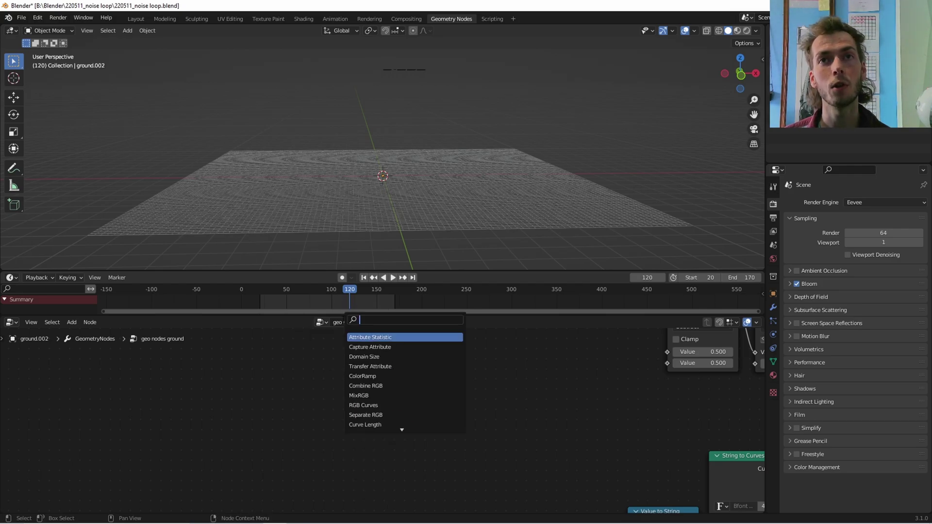
click(301, 365)
- Add a Noise Texture node before the reset at 0 node and set its dimensions to 4D
scroll(300, 365, down, 1)
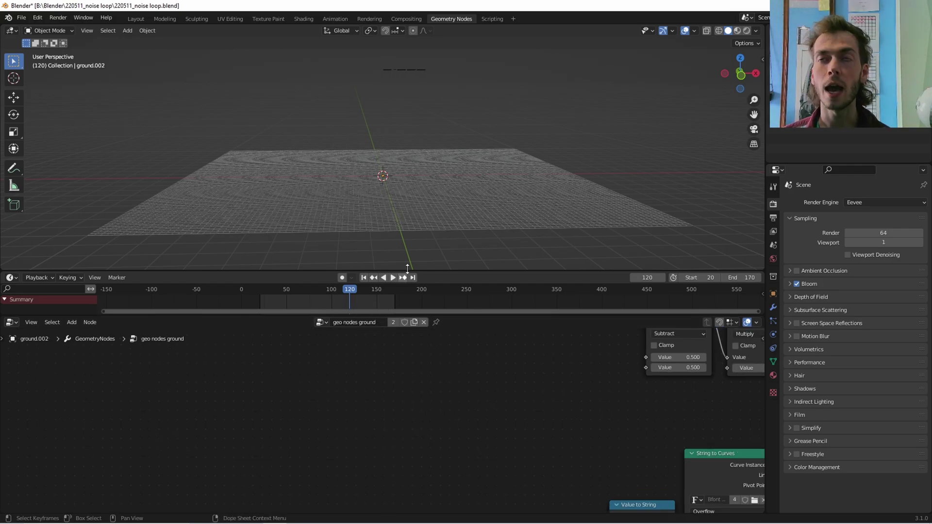
middle_drag(366, 251, 396, 347)
scroll(392, 401, up, 3)
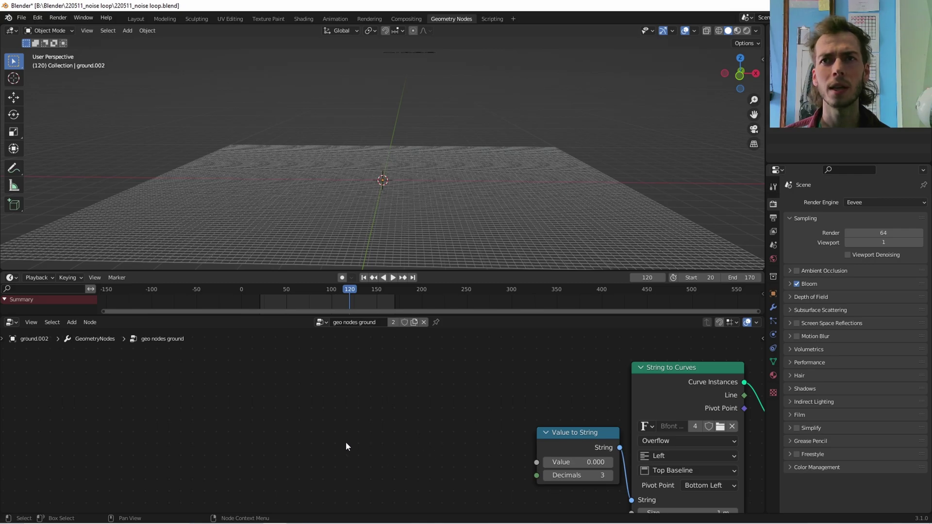
key(shift+a)
click(329, 311)
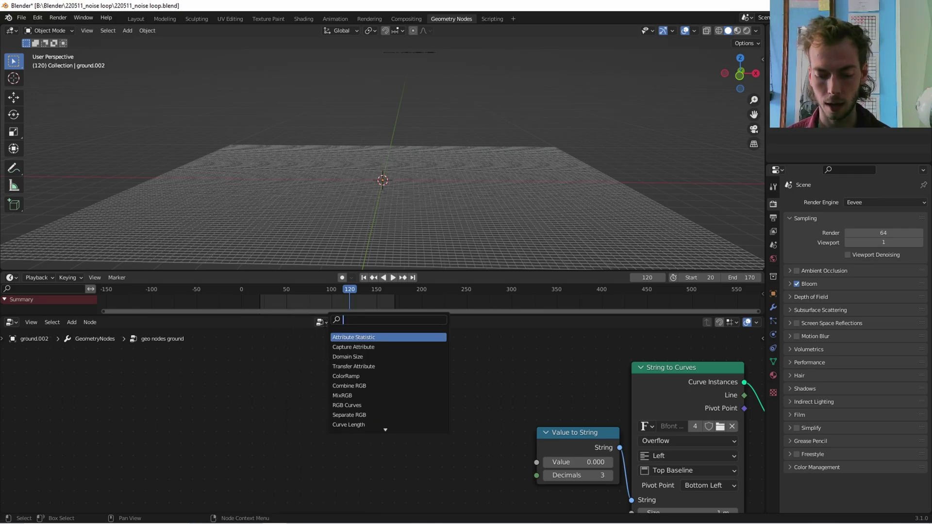
text(noise)
key(Down)
key(Return)
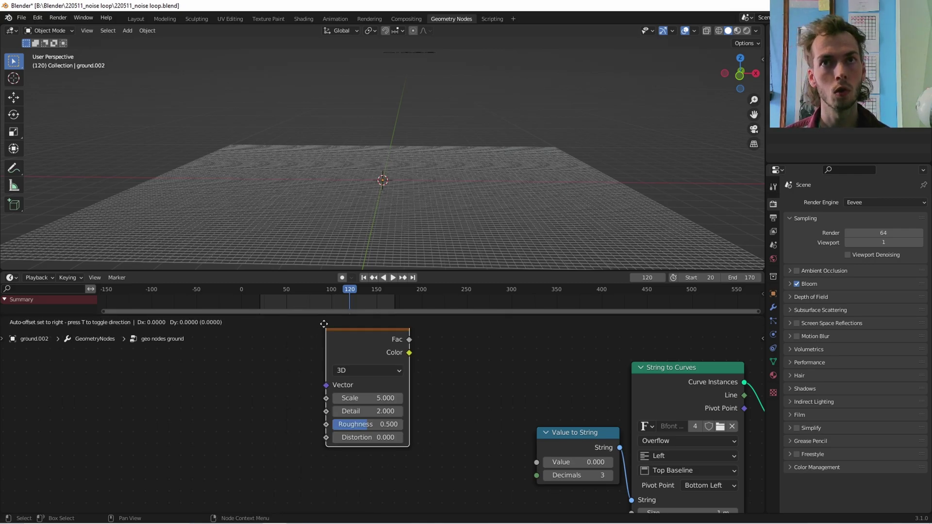
scroll(359, 340, down, 3)
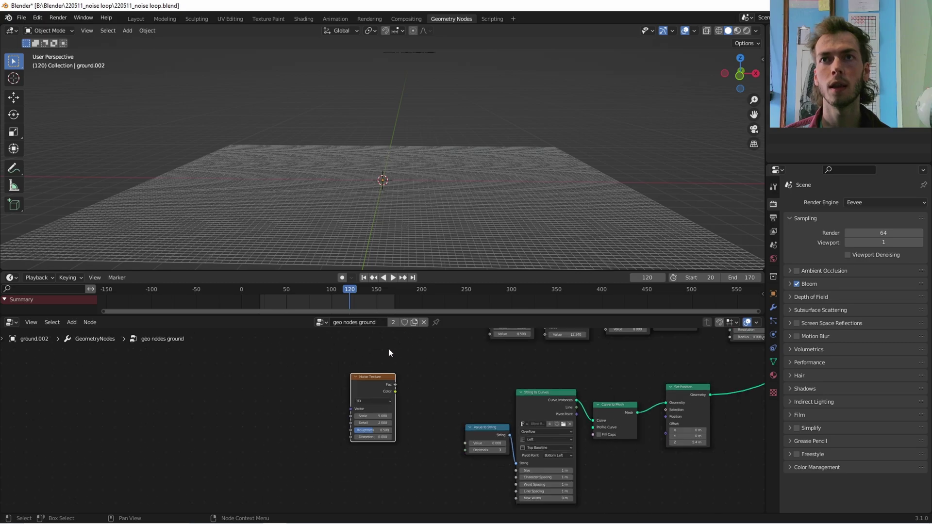
click(347, 394)
scroll(412, 369, up, 2)
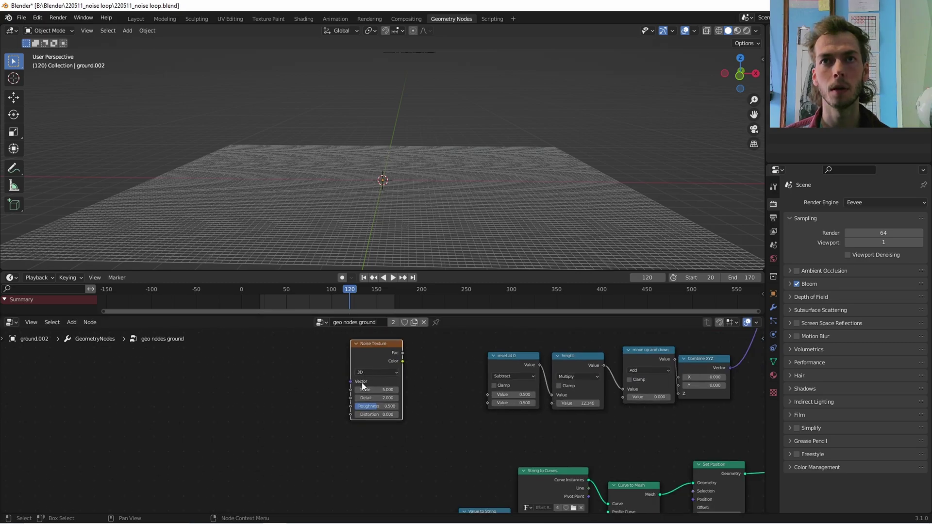
click(377, 373)
click(374, 411)
- Duplicate the 4D Noise Texture below the original and move both noise nodes further away from the math nodes
key(shift+d)
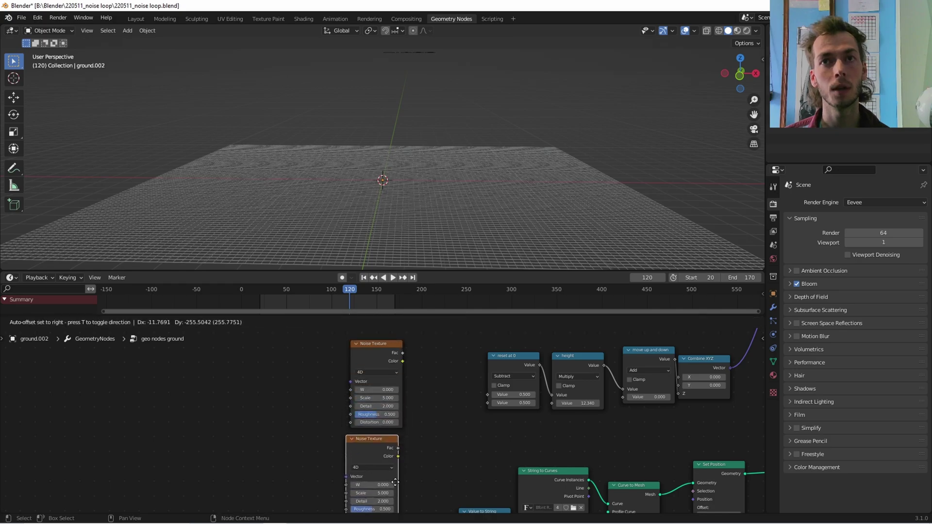
click(398, 483)
drag(313, 400, 364, 444)
key(g)
click(313, 437)
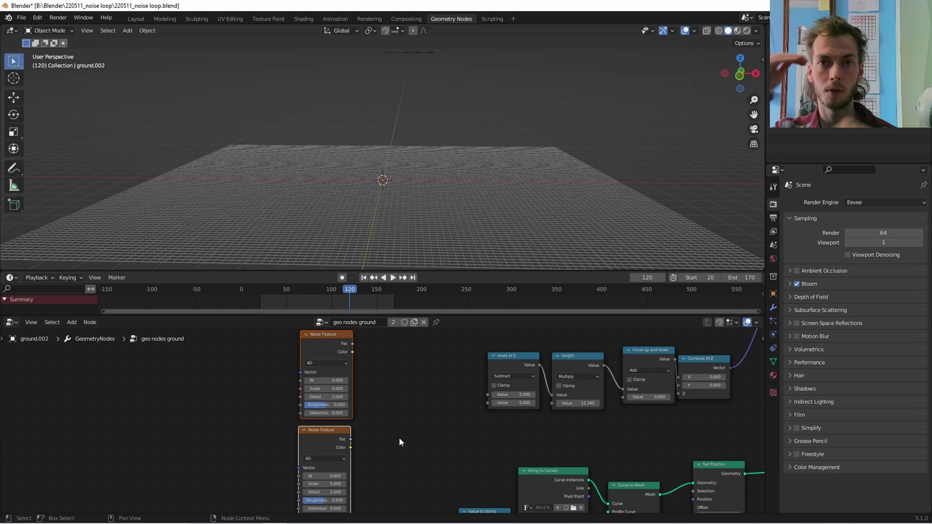
- Add a MixRGB node between the two Noise Textures and the reset at 0 node
key(shift+a)
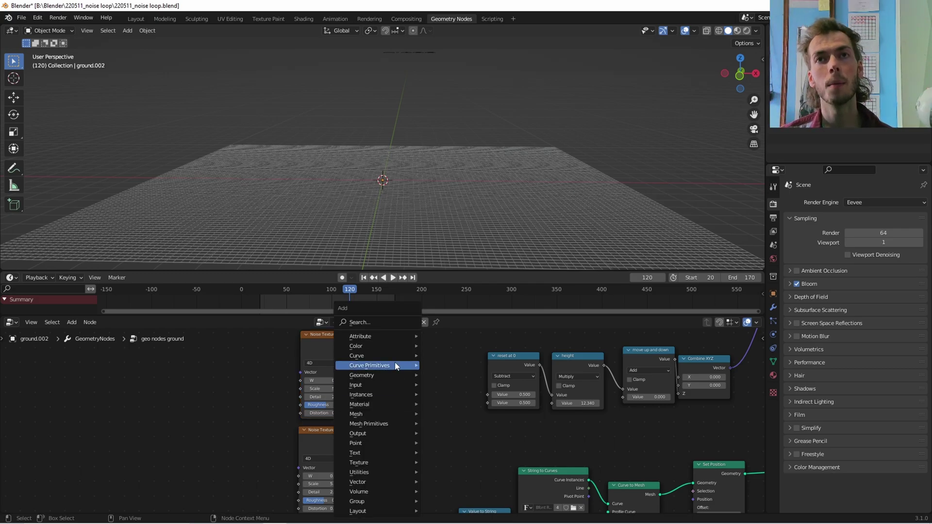
click(393, 323)
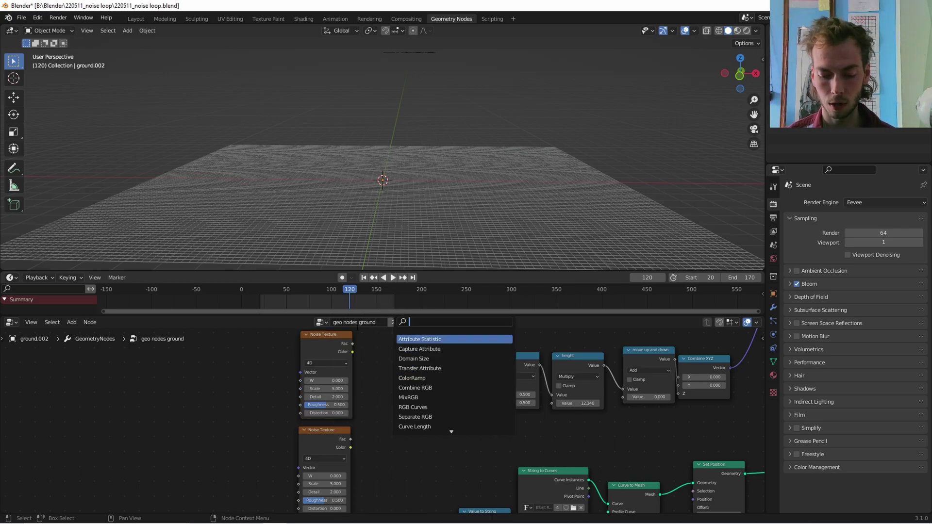
text(mix)
key(Return)
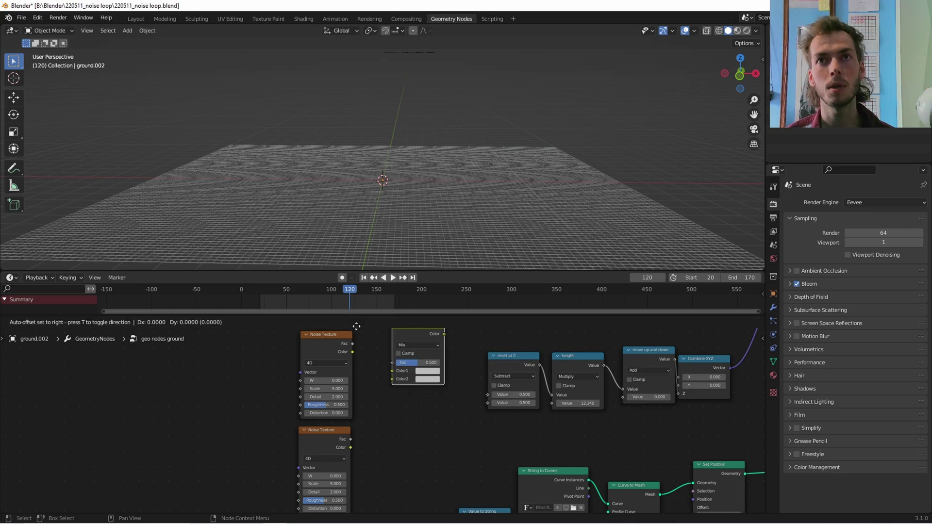
click(372, 354)
- Connect the upper and lower noise Color outputs to Mix's Color1 and Color2, and Mix's Color output to the reset at 0 node's first value
drag(352, 352, 407, 406)
drag(352, 451, 407, 414)
scroll(371, 382, down, 1)
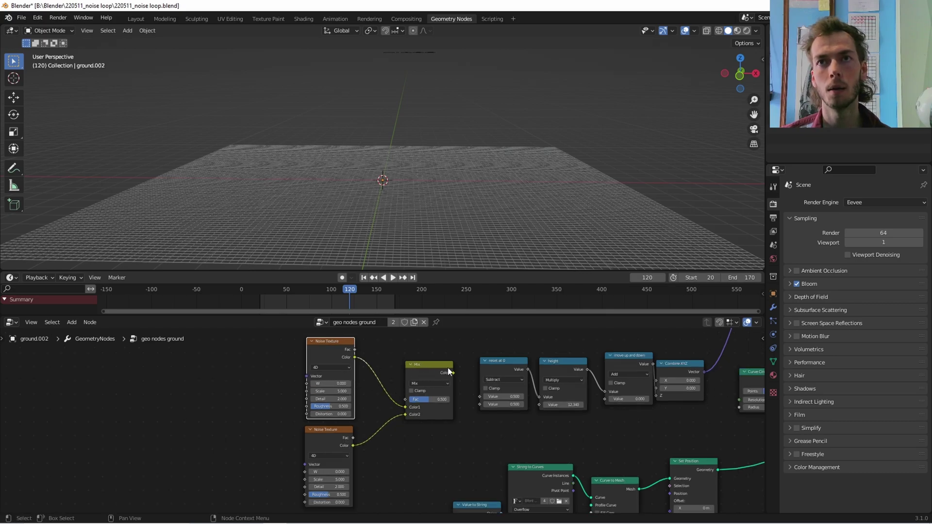
drag(454, 373, 480, 397)
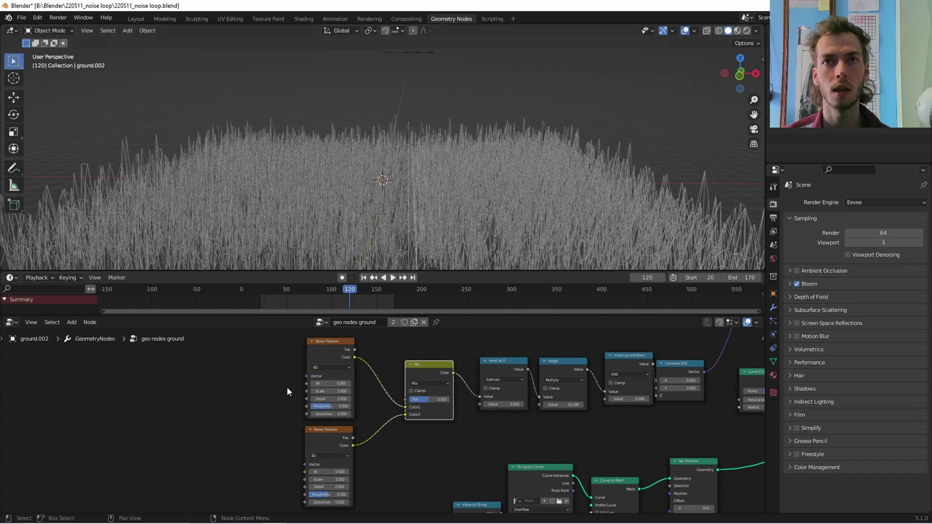
- Set the scale of both Noise Textures to 0.2 and the Mix node's factor to 1
click(329, 391)
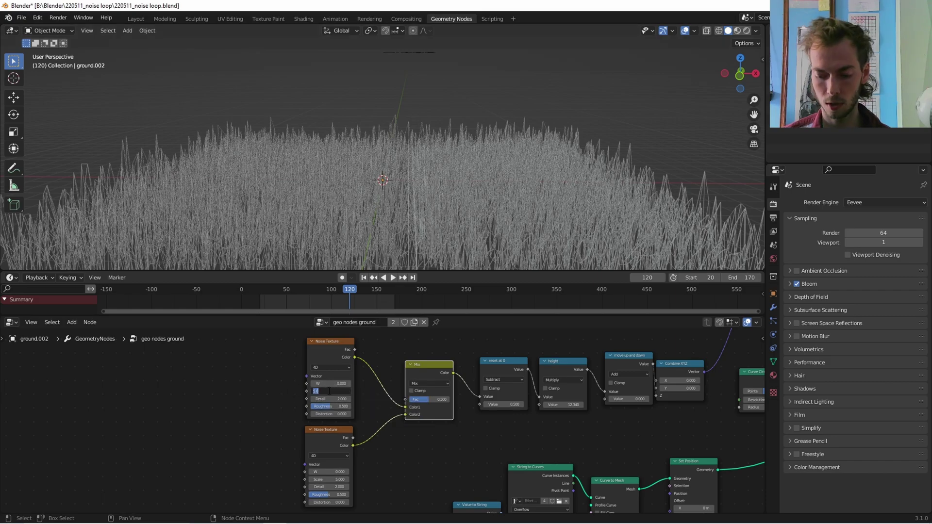
text(.2)
key(Return)
click(335, 480)
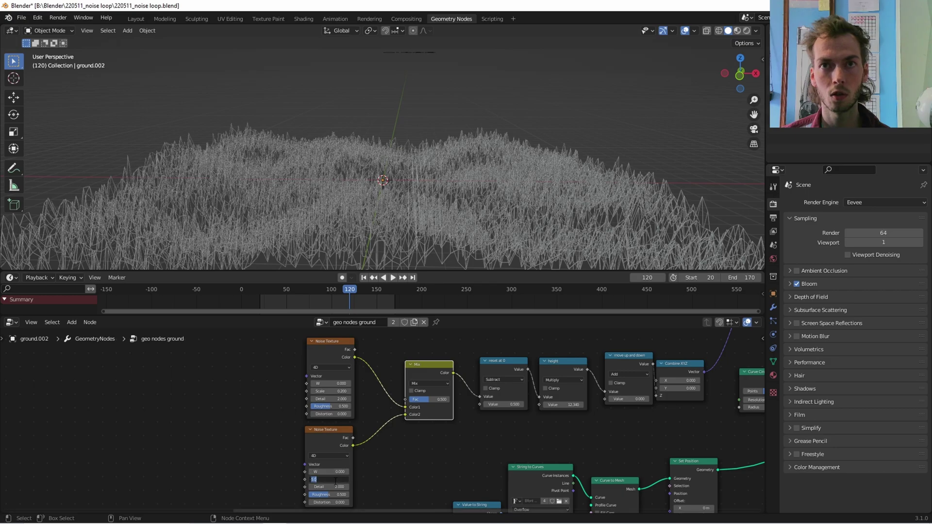
text(.2)
key(Return)
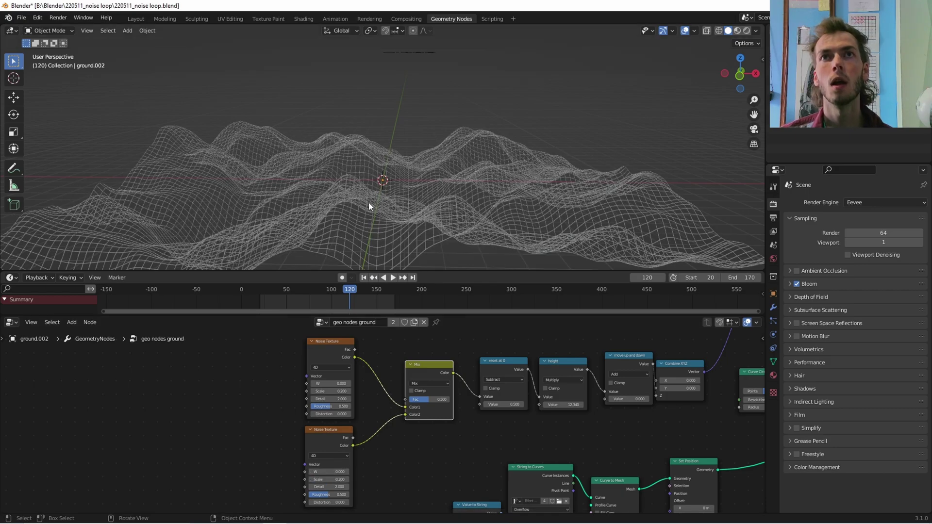
drag(442, 399, 476, 399)
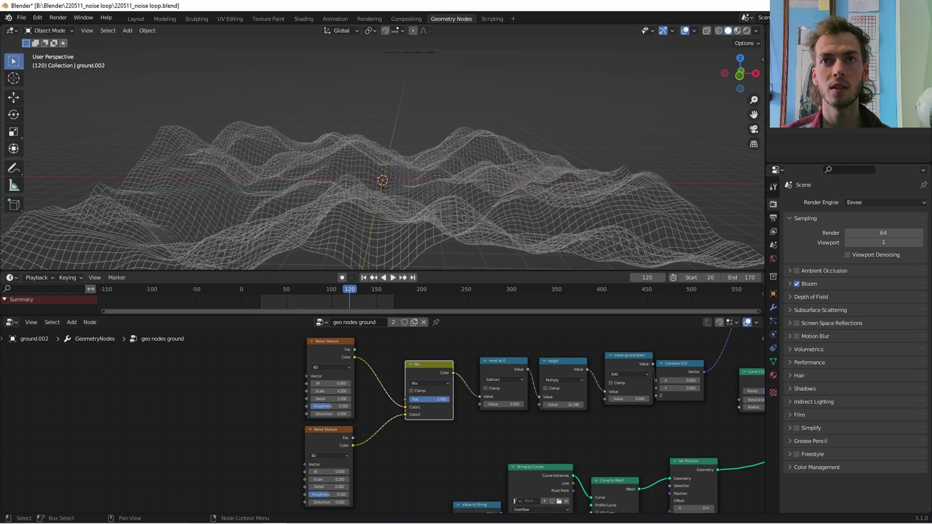
- Add a Scene Time node in the free space before the two Noise Textures
scroll(183, 383, down, 2)
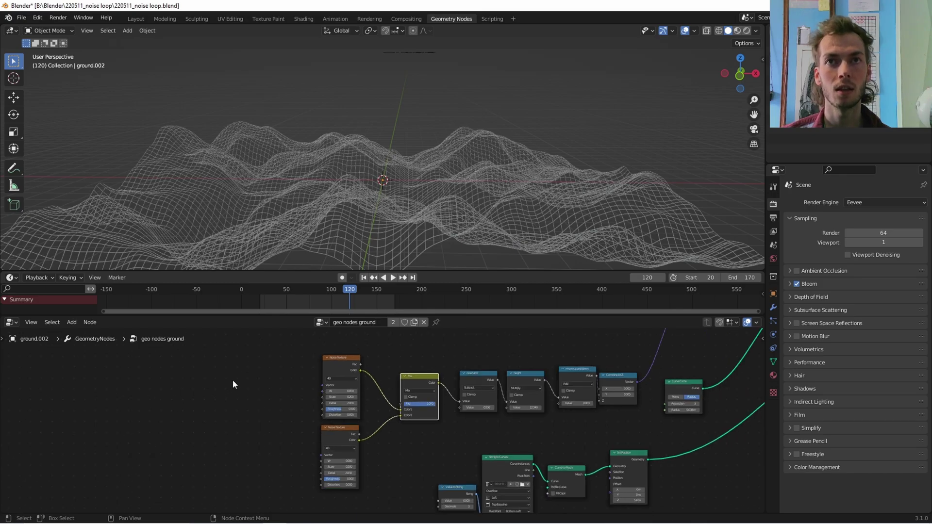
middle_drag(232, 380, 339, 410)
key(shift+a)
click(276, 322)
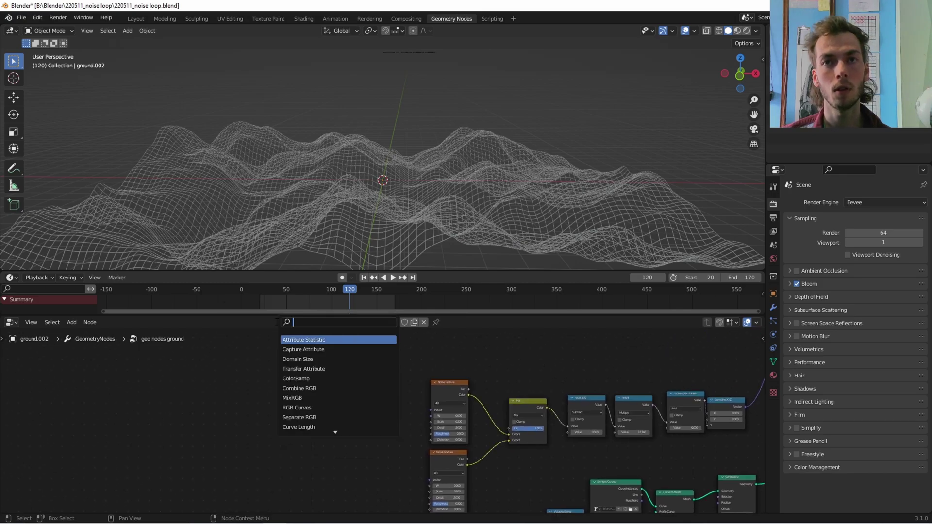
text(scene)
key(Return)
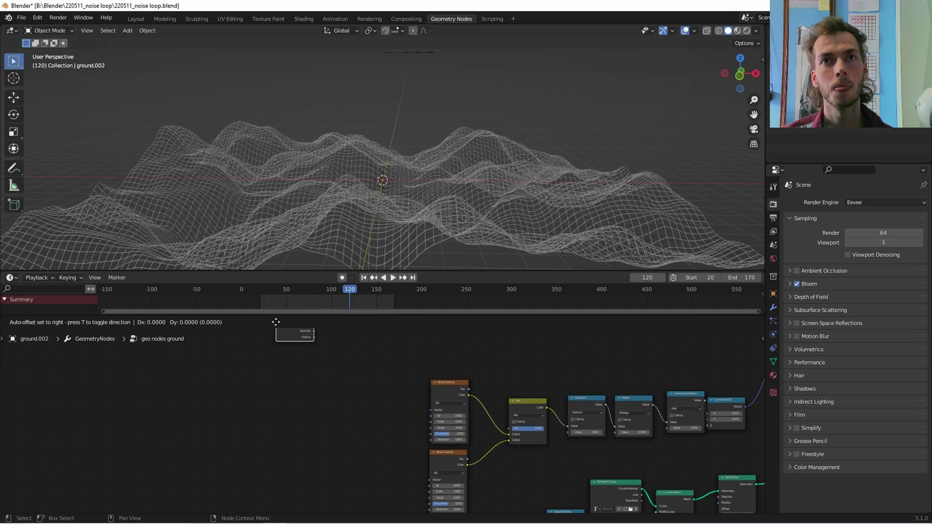
click(236, 423)
scroll(262, 432, up, 2)
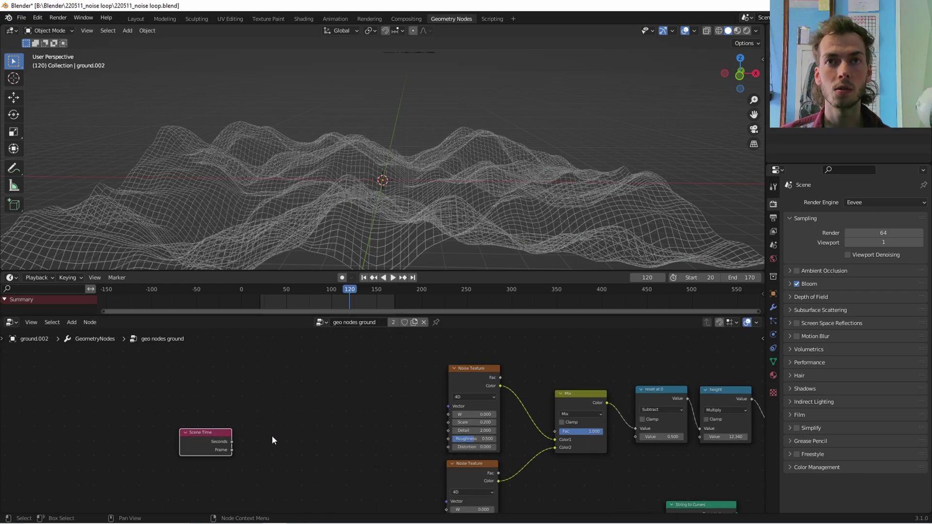
- Add a Math node fed by the Scene Time node's Frame output and set its operation to Divide
key(shift+a)
click(333, 322)
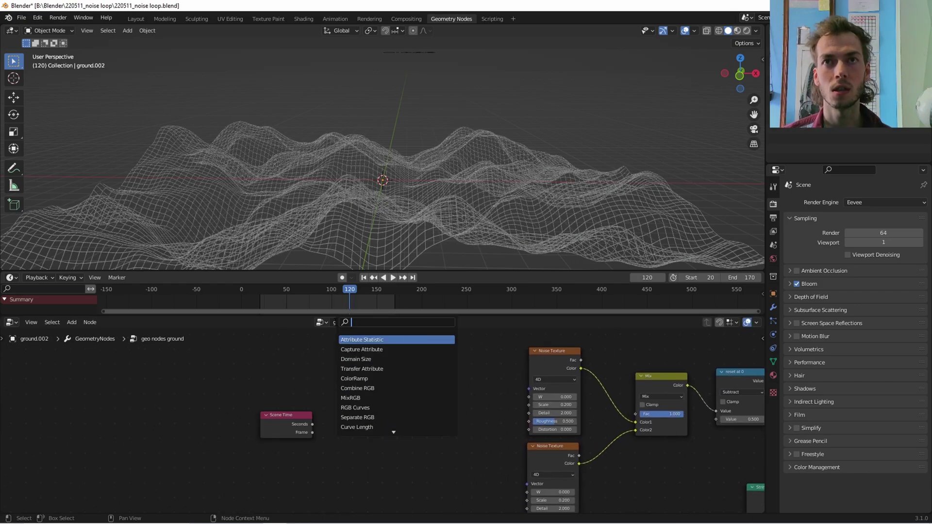
text(add)
key(Return)
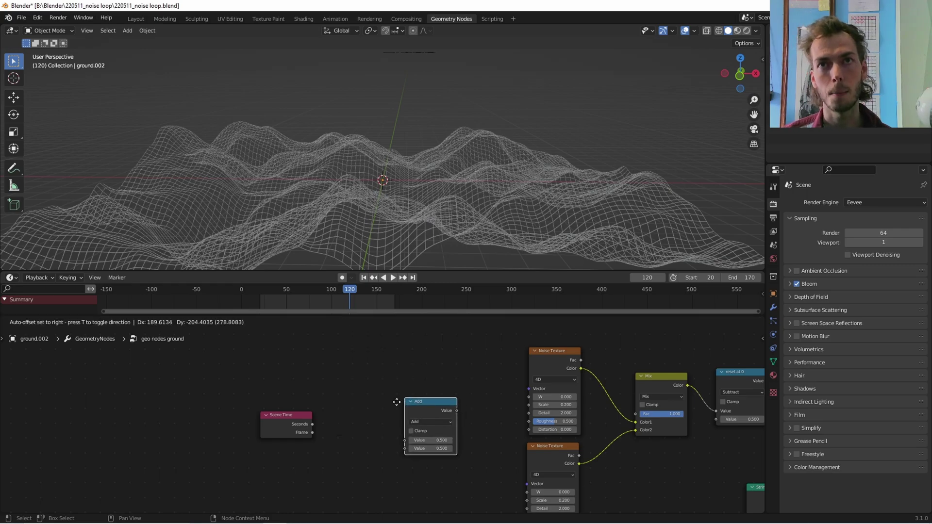
click(317, 424)
drag(313, 430, 358, 430)
click(392, 410)
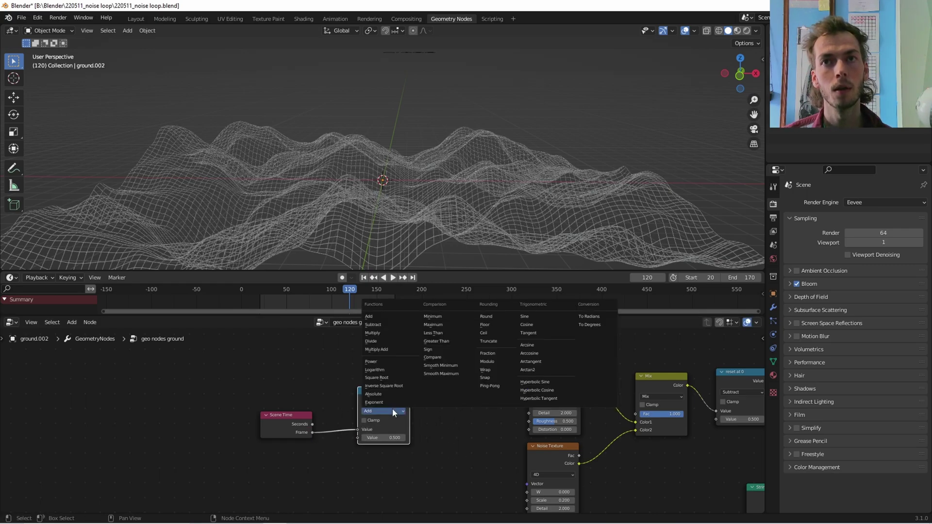
click(371, 341)
click(388, 438)
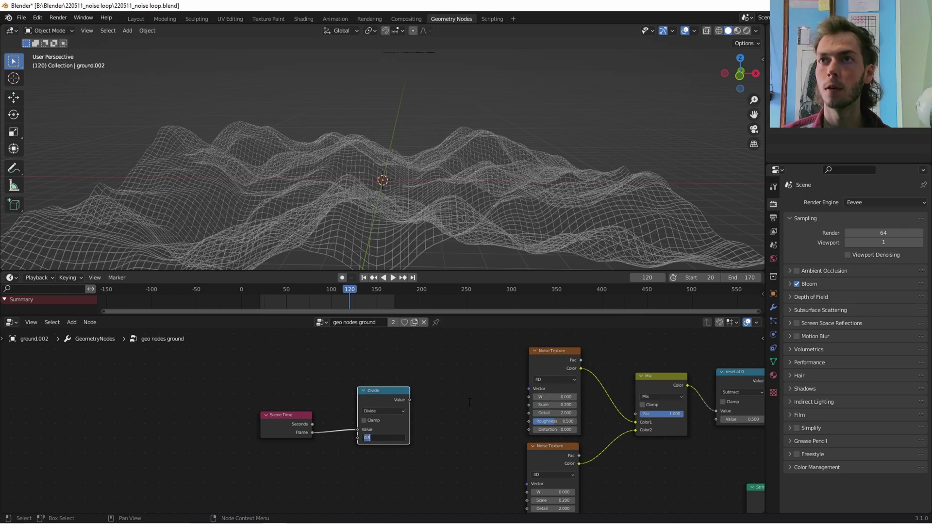
key(Escape)
- Set the animation's frame range to start at 1 and end at 100
click(707, 279)
text(1)
key(Return)
click(751, 280)
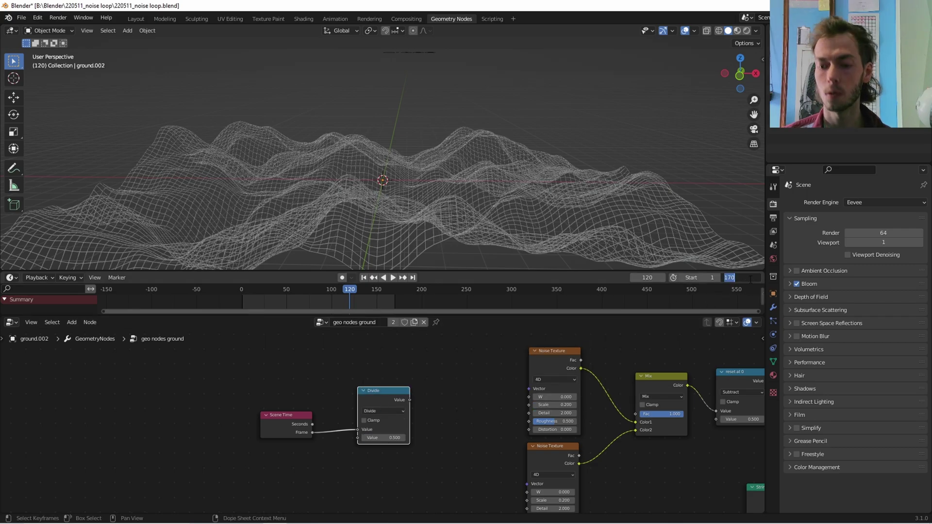
text(100)
key(Return)
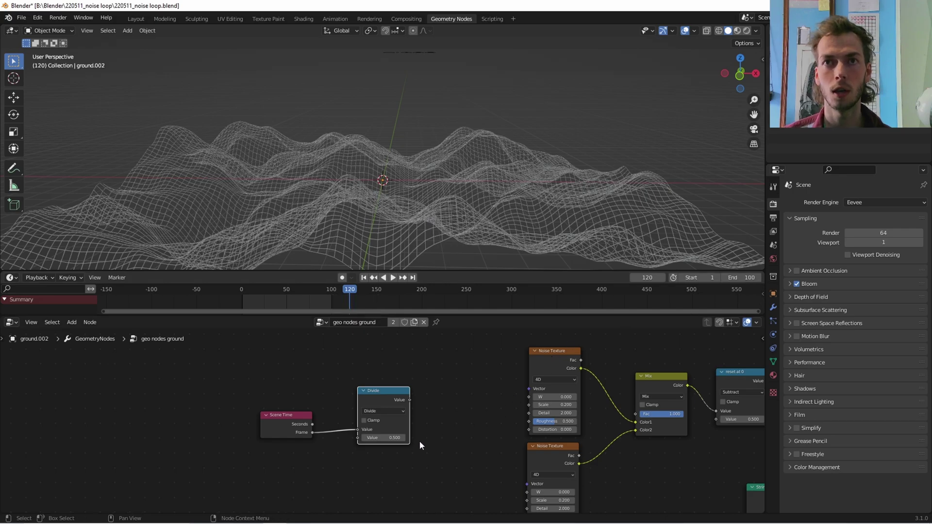
- Set the divisor of the Divide node after Scene Time to 100
click(388, 437)
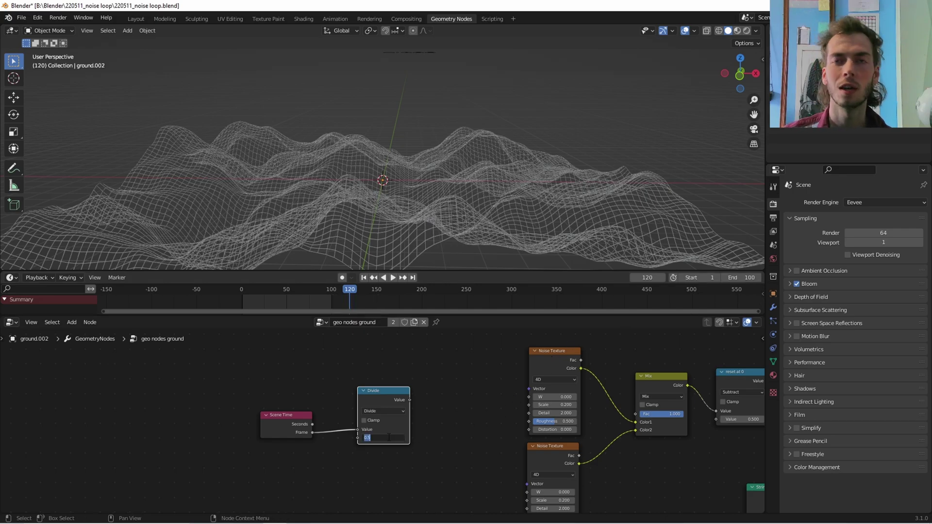
text(100)
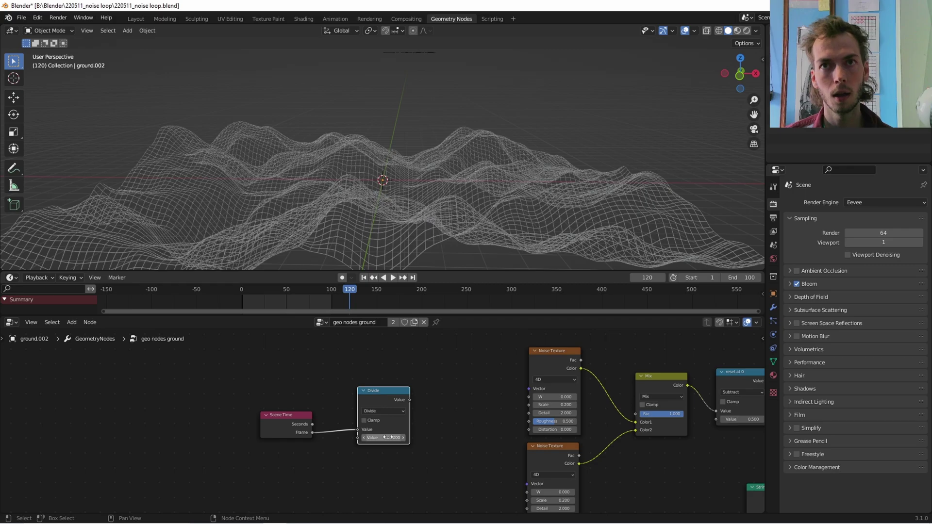
key(Return)
- Connect the Divide node's output to the W input of both Noise Textures and to the Mix node's factor
scroll(453, 380, down, 2)
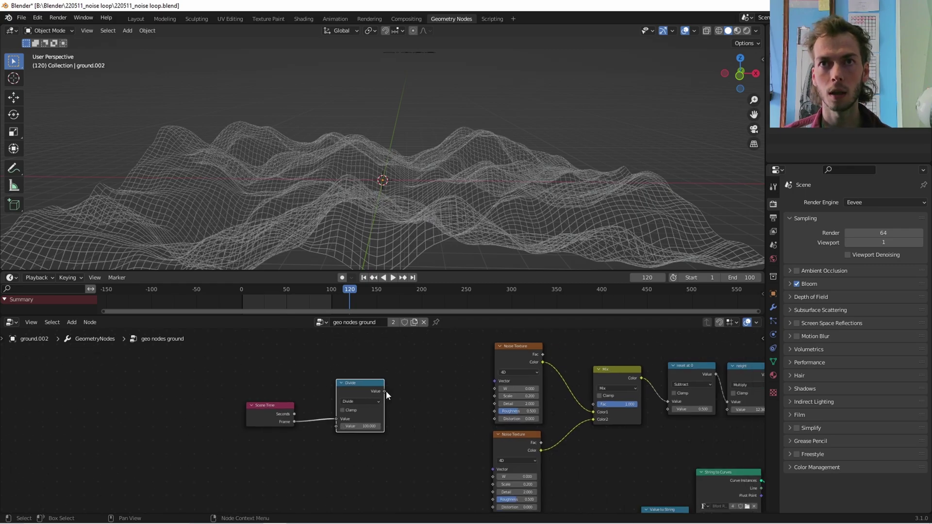
drag(386, 392, 495, 389)
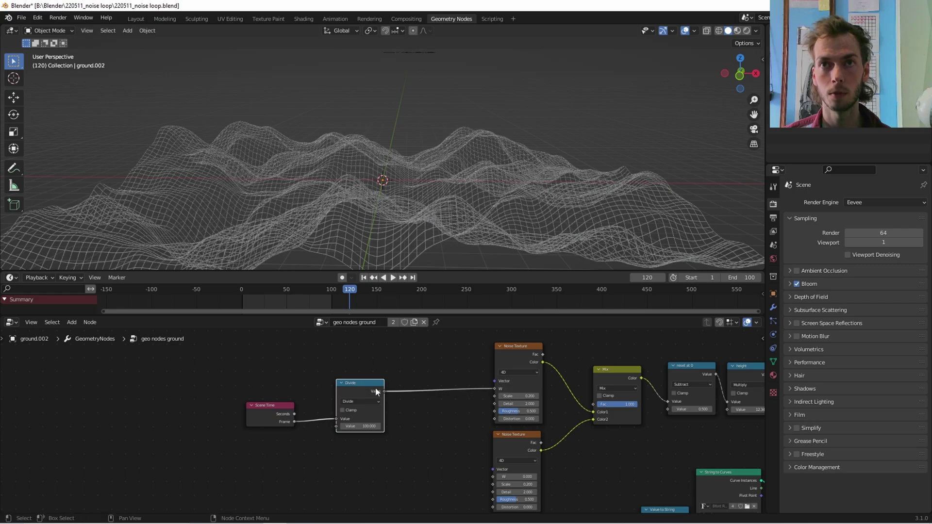
drag(384, 391, 493, 476)
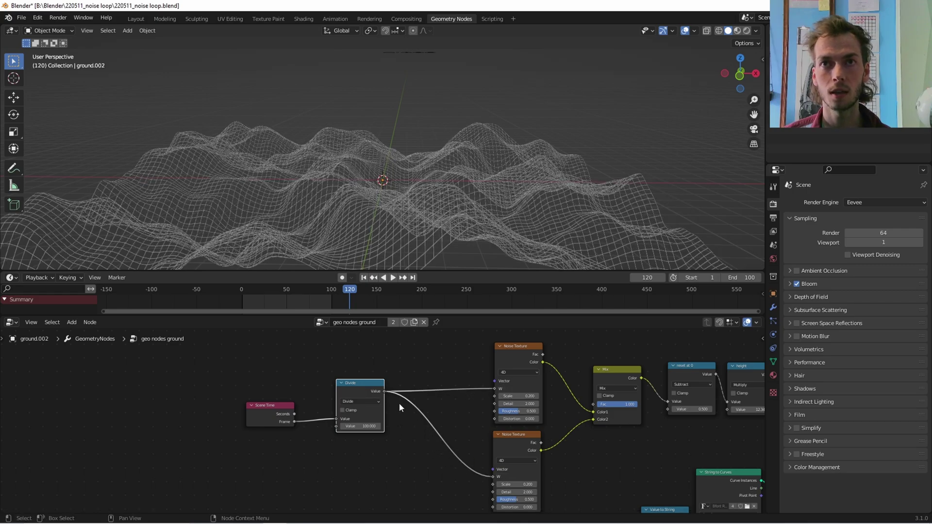
drag(384, 391, 605, 396)
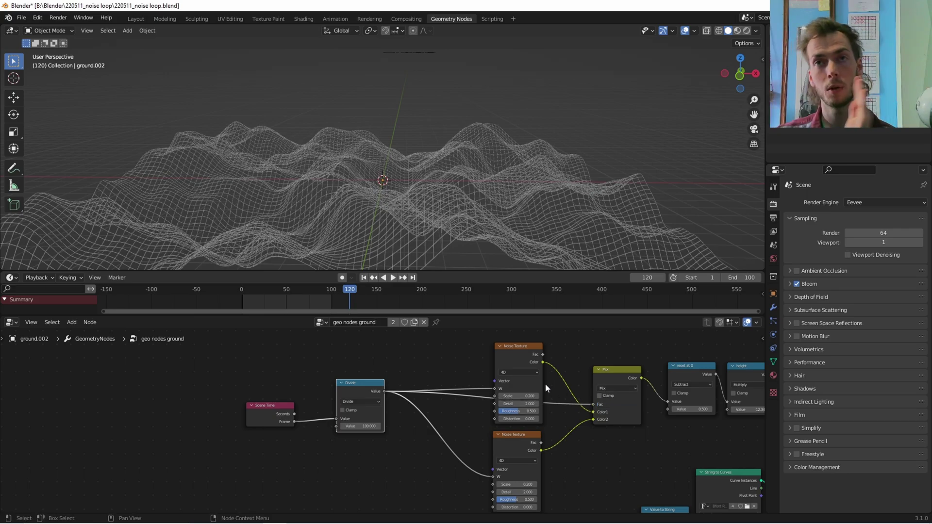
- Connect the Divide node's output to the Value input of the Value to String node
middle_drag(537, 450, 452, 412)
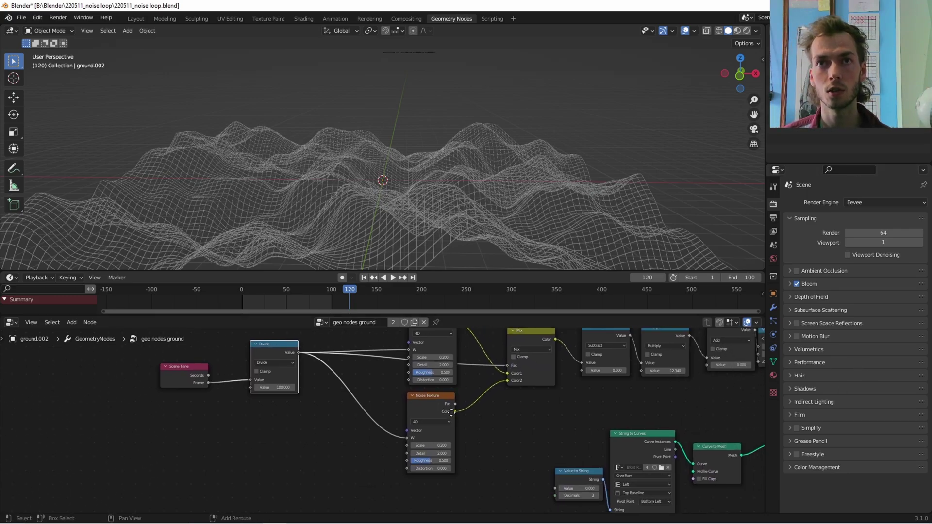
drag(299, 353, 549, 479)
key(Escape)
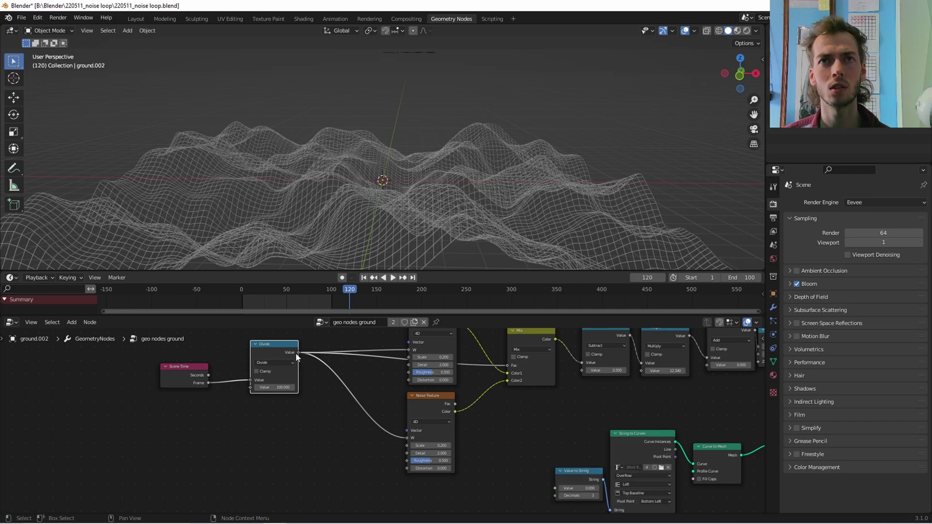
drag(299, 353, 556, 489)
- Play the animation from the first frame while watching the text readout, and finish on the last frame
middle_drag(414, 224, 449, 179)
key(shift+Left)
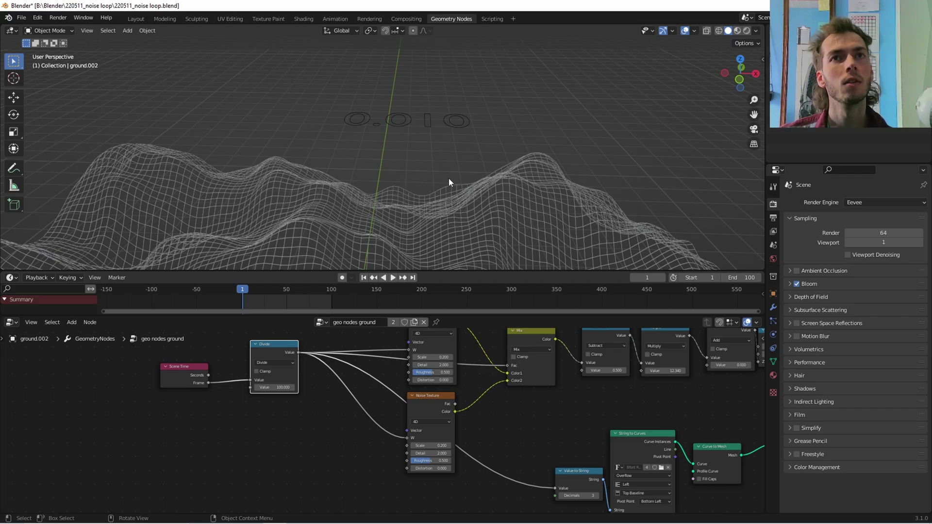
key(space)
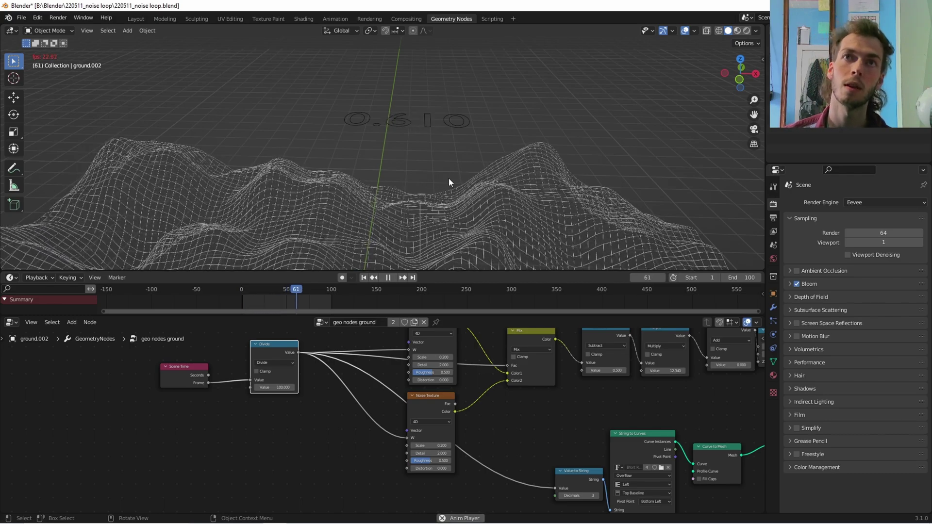
key(space)
key(shift+Right)
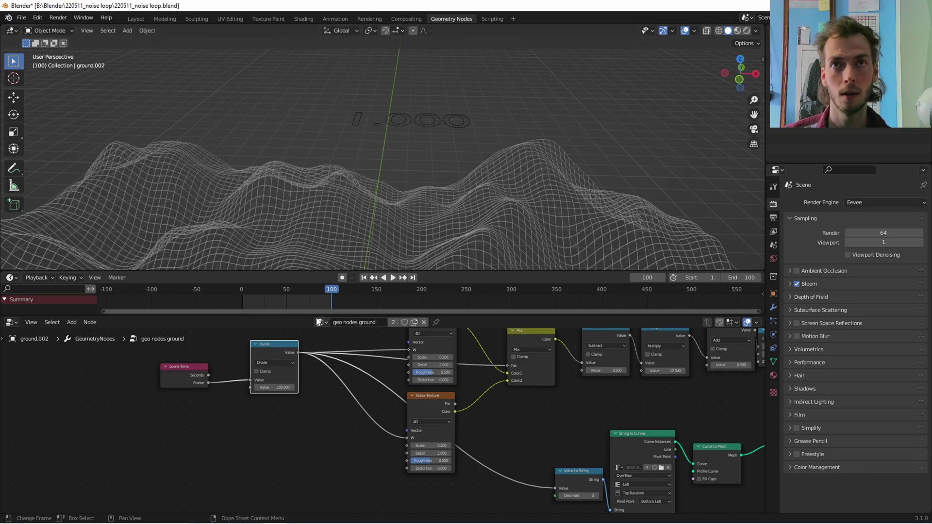
- Label the Divide node "0 to 1 by frame number"
click(325, 402)
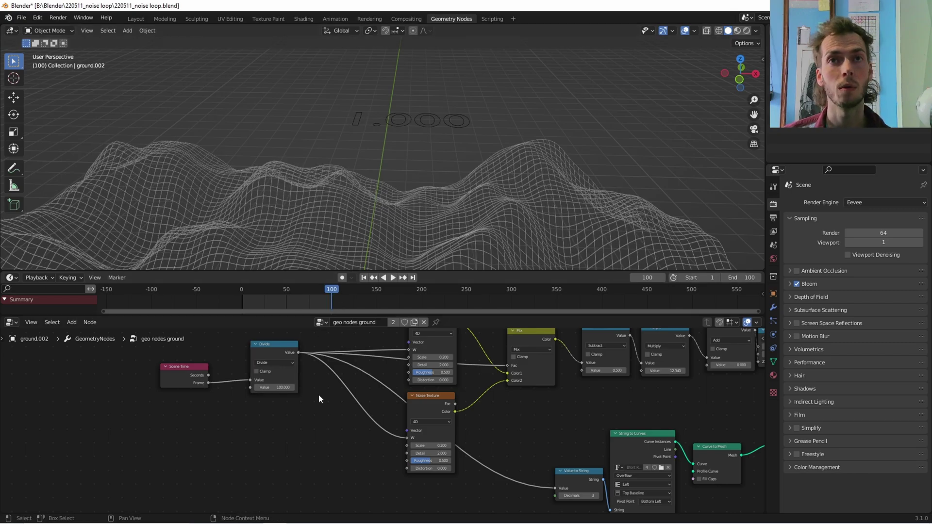
click(271, 356)
key(F2)
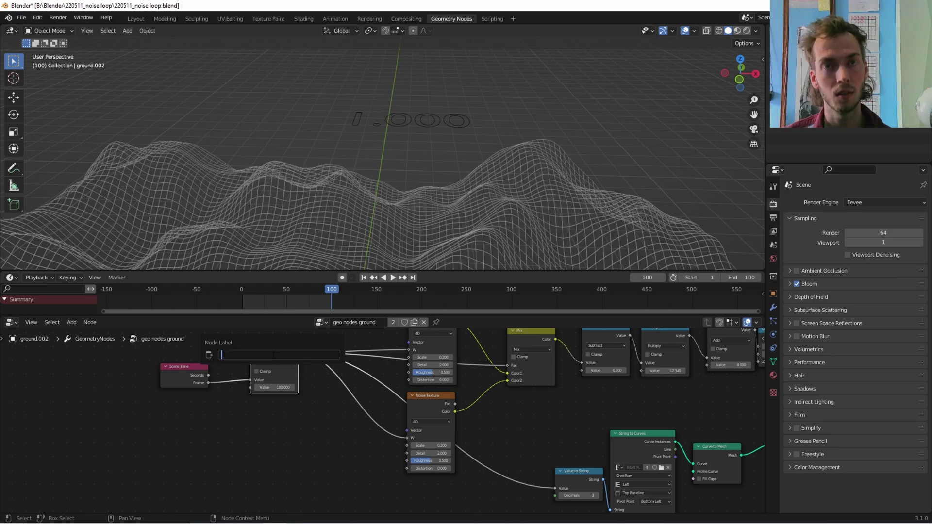
text(0 to 1)
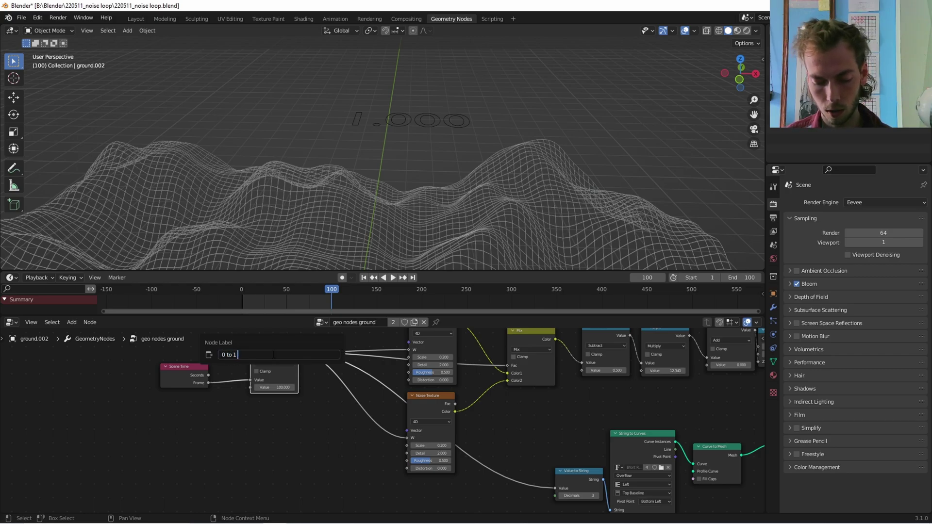
text( by frame numb)
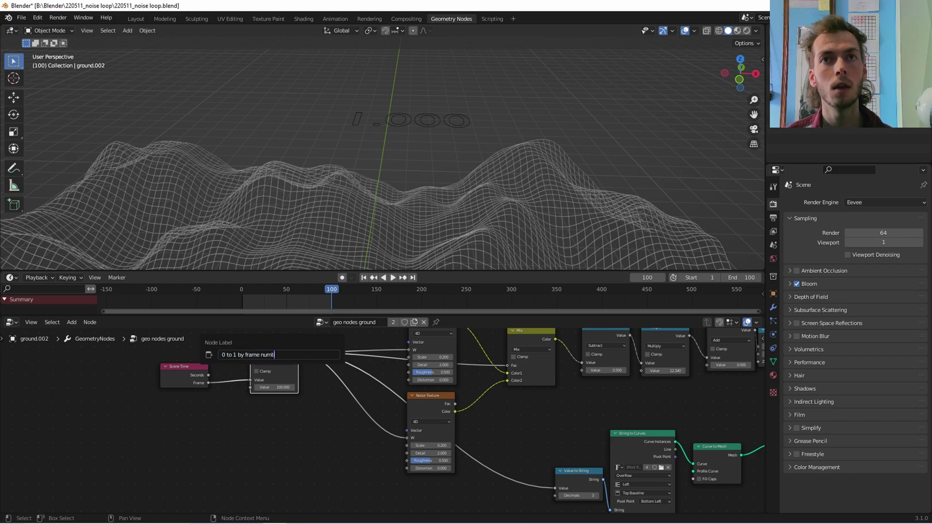
text(er)
key(Return)
- Insert a Math node between the Divide node and the lower Noise Texture's W input, set to Subtract with a value of 1
key(shift+a)
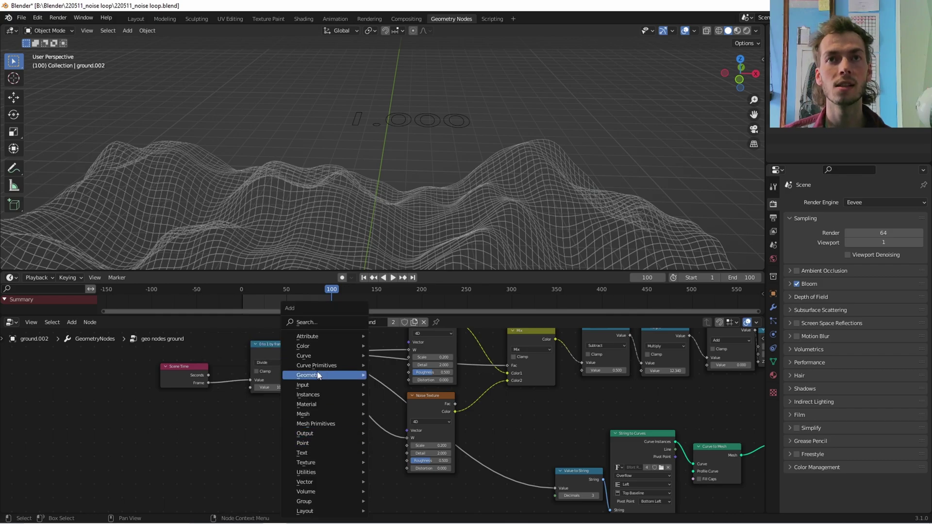
click(326, 323)
text(add)
key(Return)
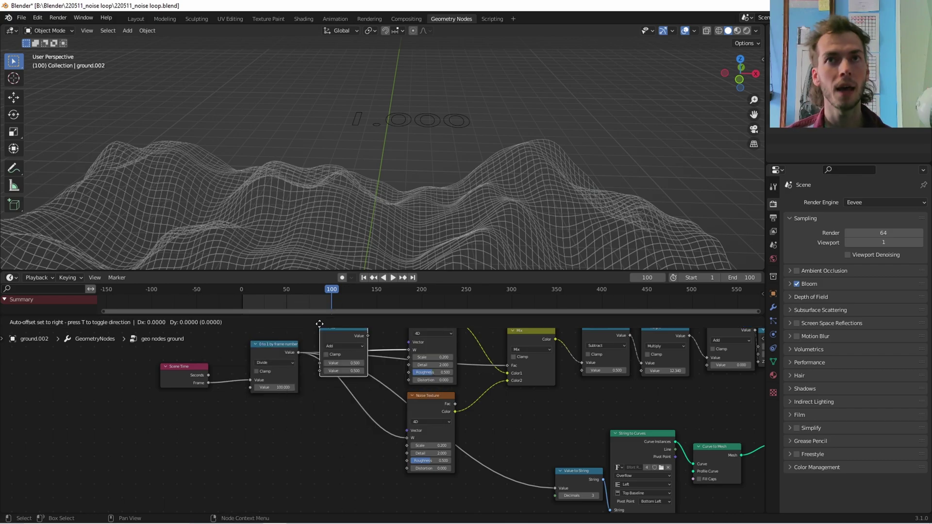
click(345, 416)
click(346, 412)
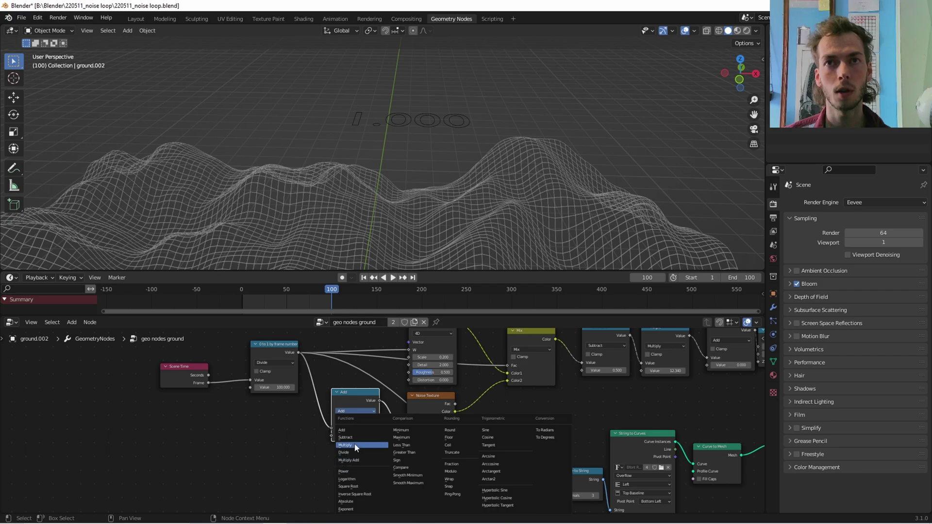
click(355, 442)
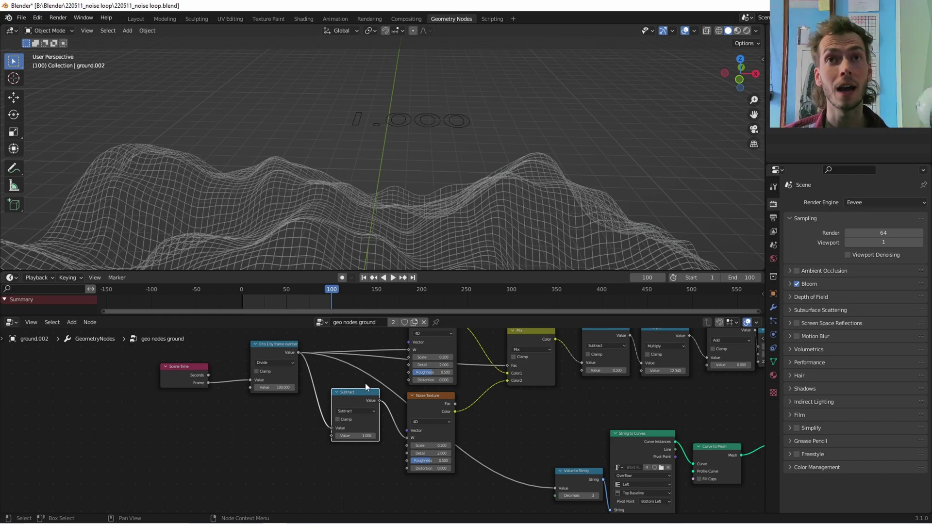
- Set the current frame to 80 and play the animation to check how the terrain loops
click(314, 292)
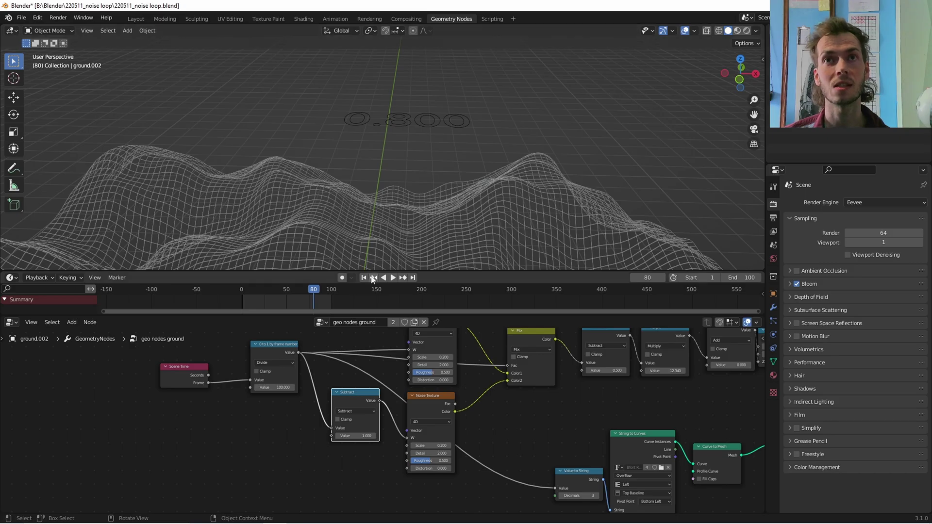
scroll(383, 210, down, 4)
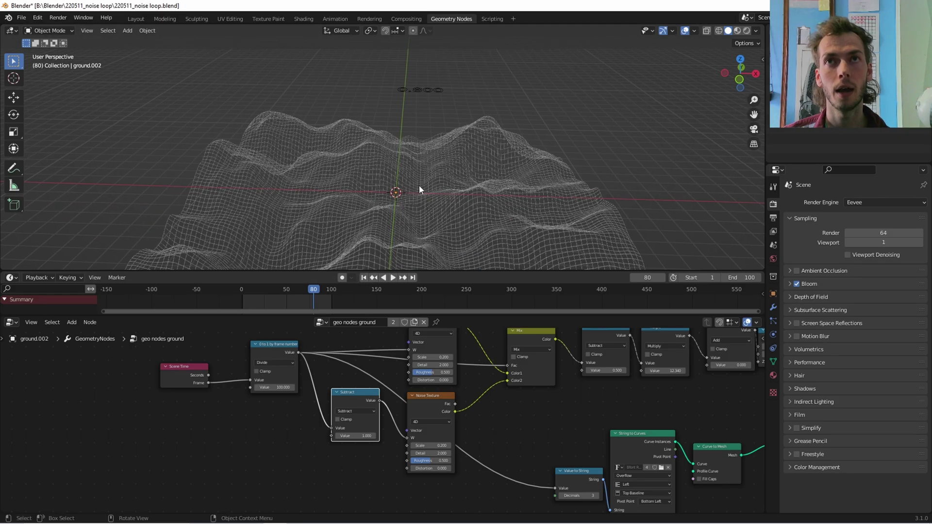
middle_drag(420, 189, 380, 193)
key(space)
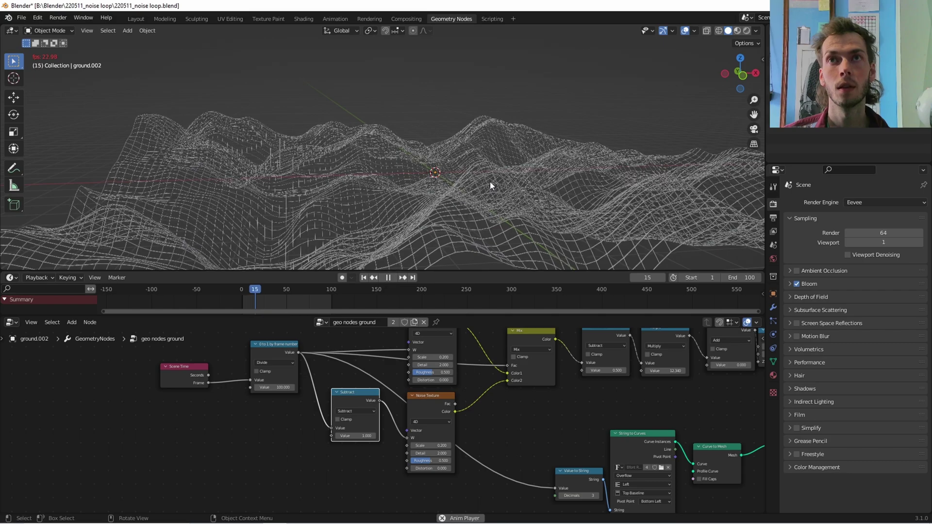
key(space)
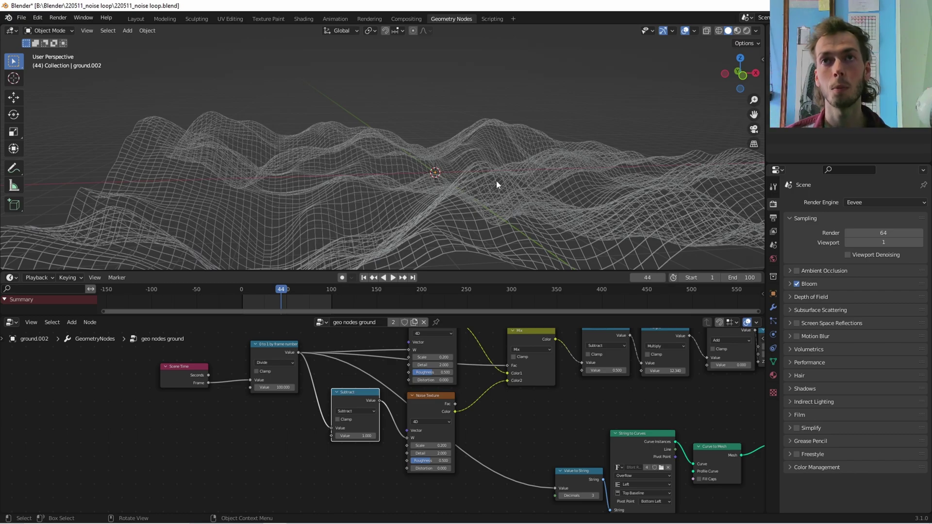
scroll(496, 180, down, 5)
middle_drag(466, 175, 457, 188)
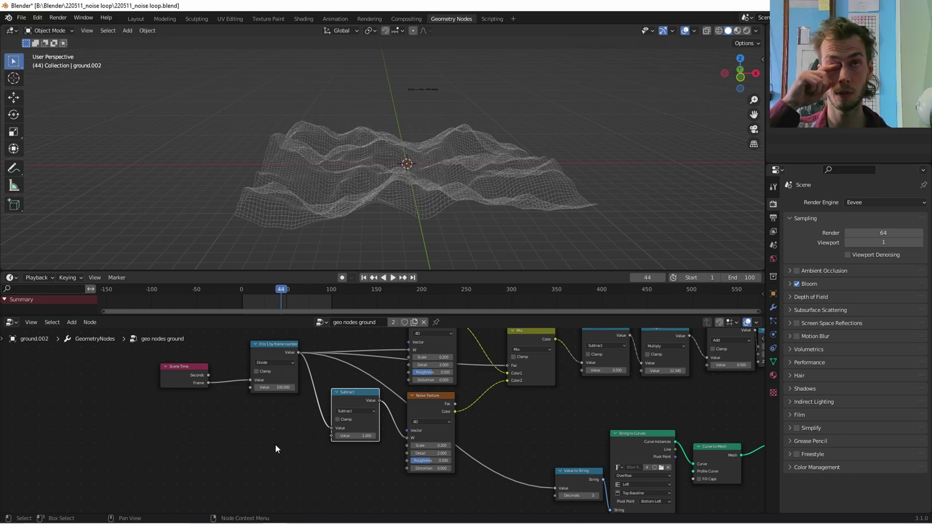
- Add a Value node in the free space below the Scene Time node
scroll(237, 453, up, 3)
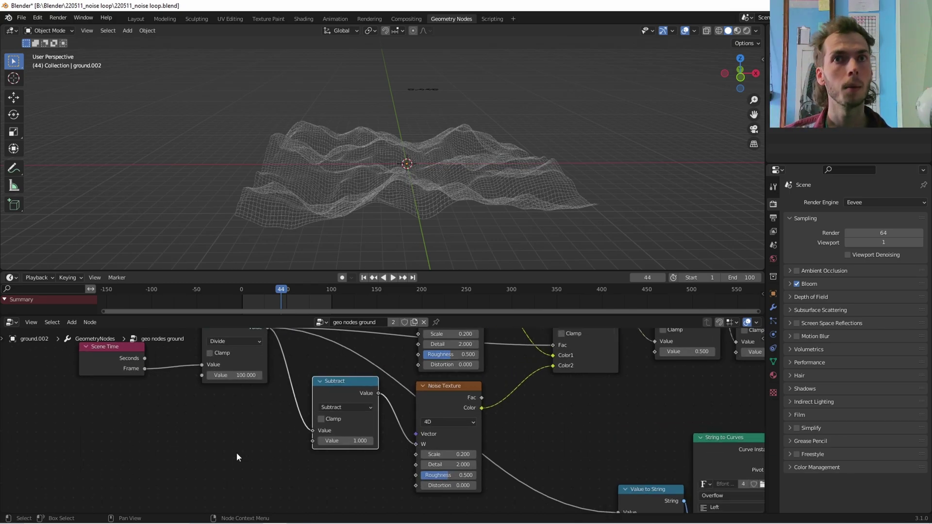
key(shift+a)
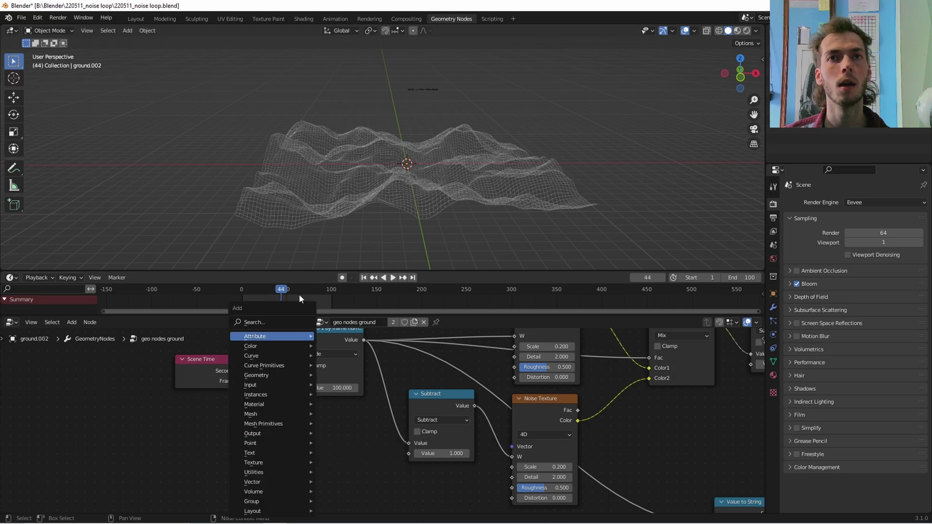
click(281, 326)
text(value)
key(Return)
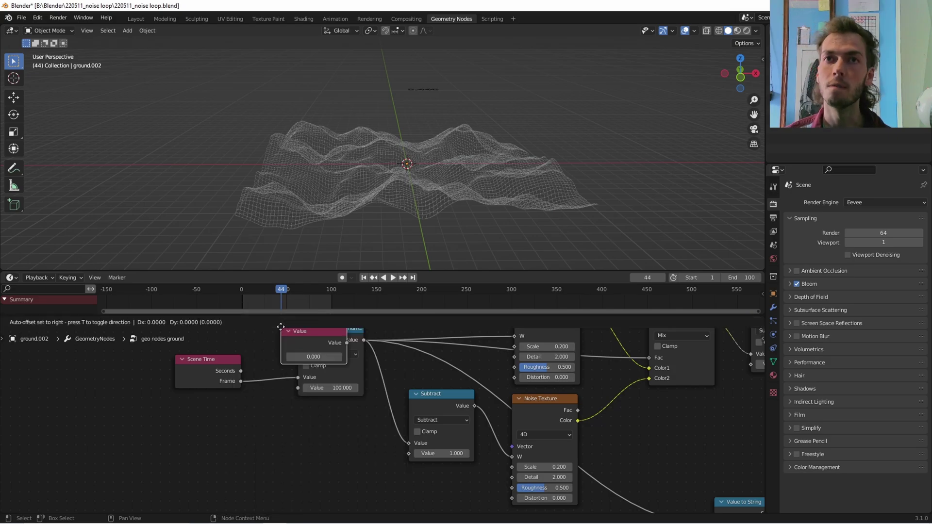
click(237, 436)
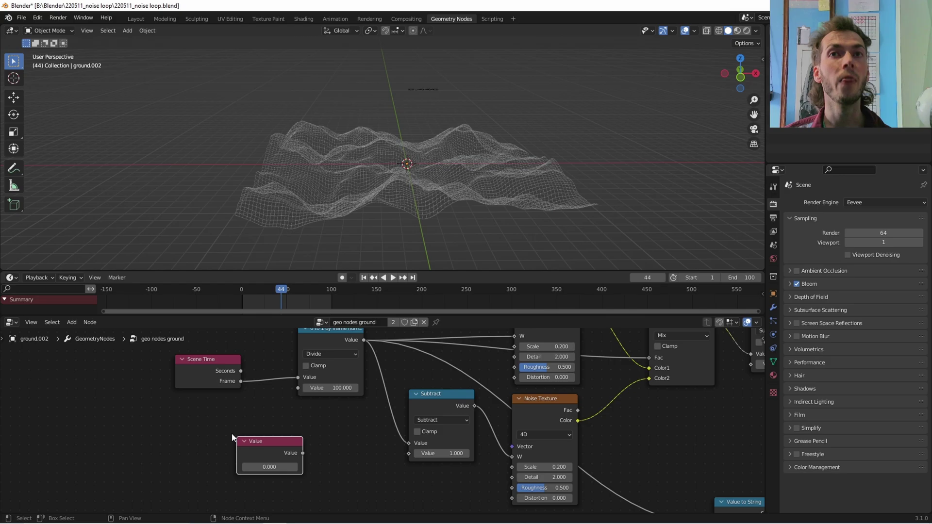
- Move the Scene Time, Divide and Value nodes farther from the Subtract node to make room between them
drag(107, 367, 311, 391)
key(g)
click(167, 383)
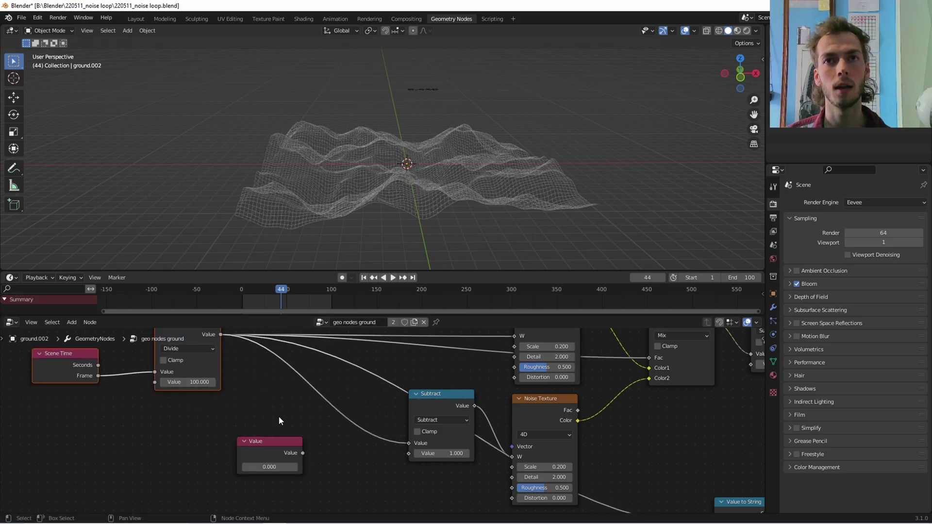
scroll(279, 419, down, 4)
middle_drag(279, 418, 333, 407)
drag(343, 425, 251, 431)
- Add a Math node set to Multiply, unconnected, in the space between the Value and Subtract nodes
key(shift+a)
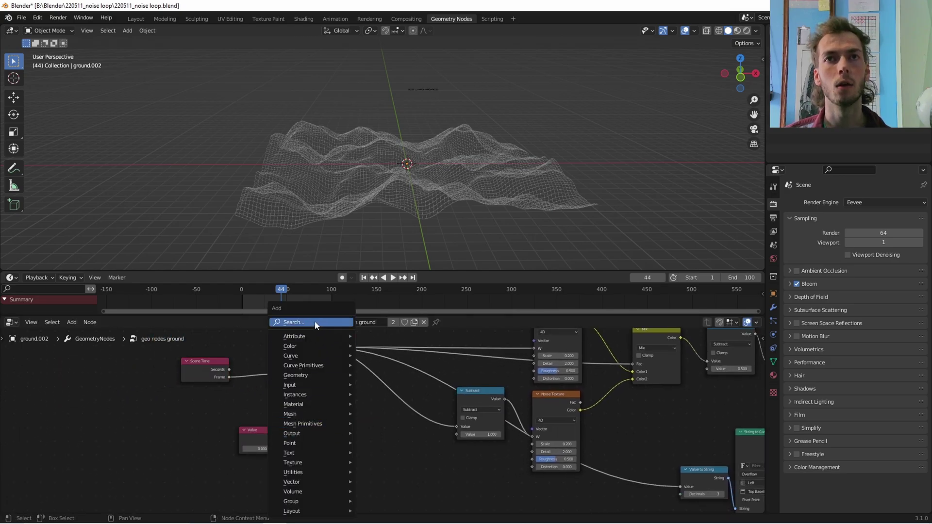
text(math)
key(Return)
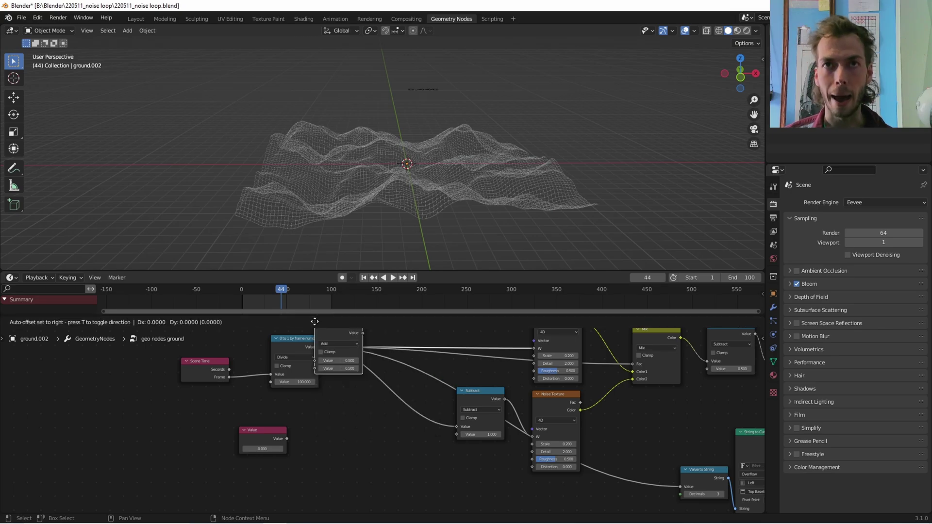
click(339, 395)
click(362, 415)
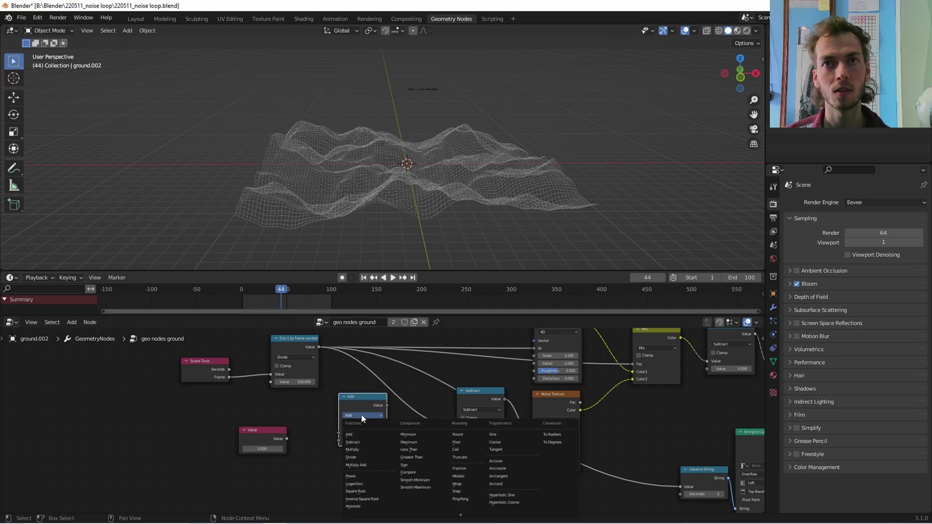
click(375, 451)
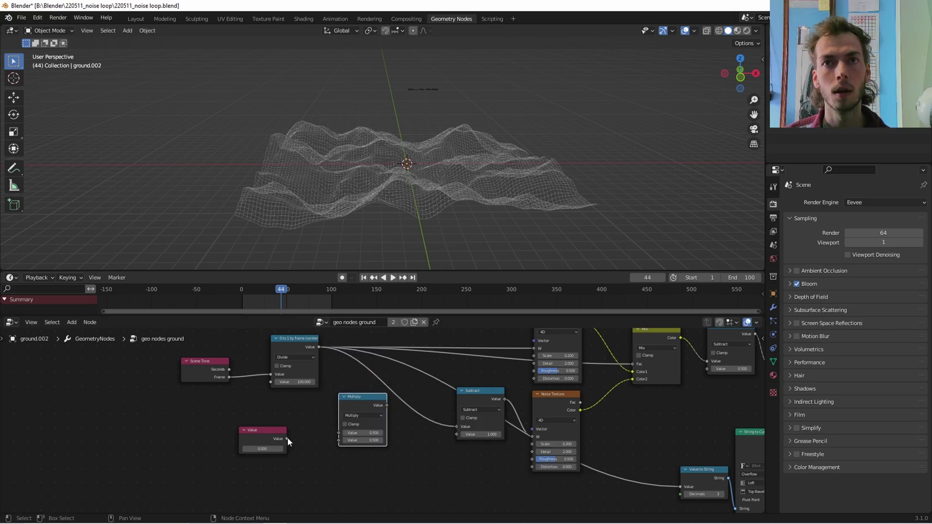
click(290, 438)
click(255, 412)
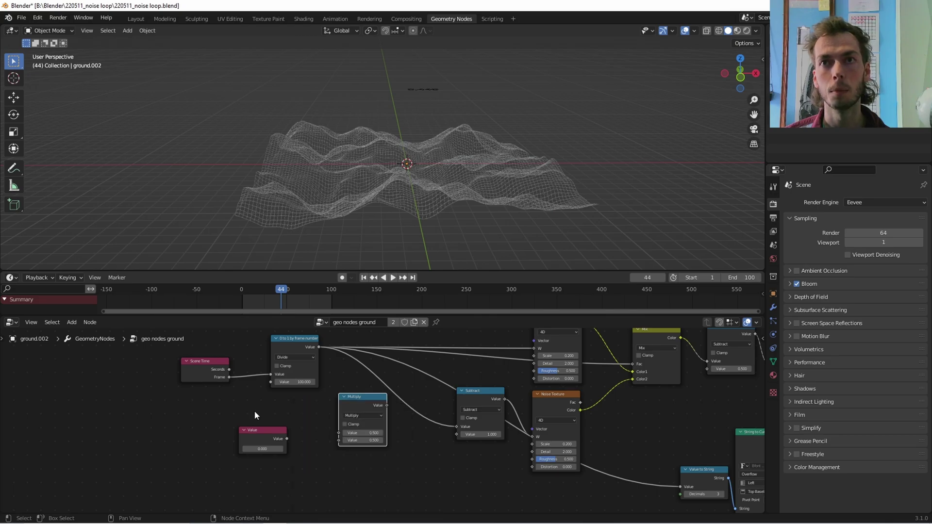
drag(356, 400, 360, 412)
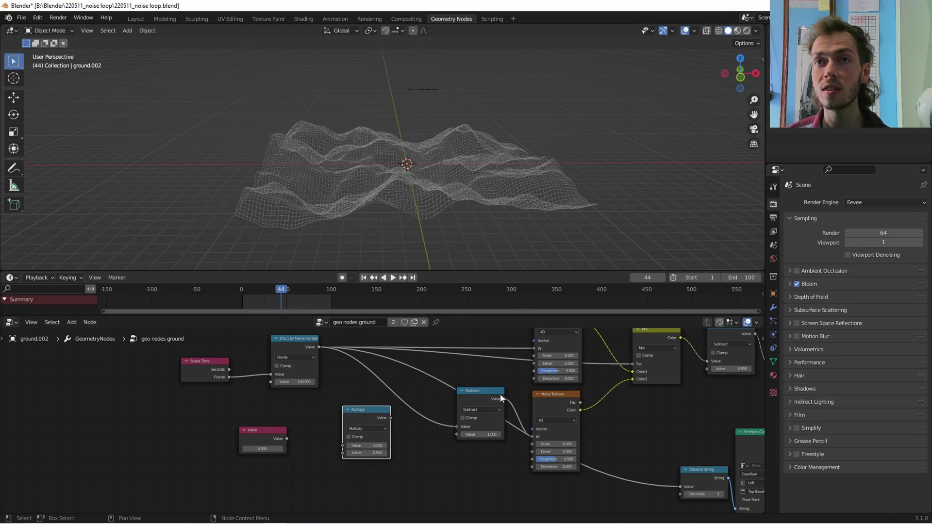
- Insert the Multiply node between the Divide output and the upper Noise Texture's W and Subtract inputs, and spread the surrounding nodes apart
drag(477, 392, 452, 428)
drag(358, 419, 538, 351)
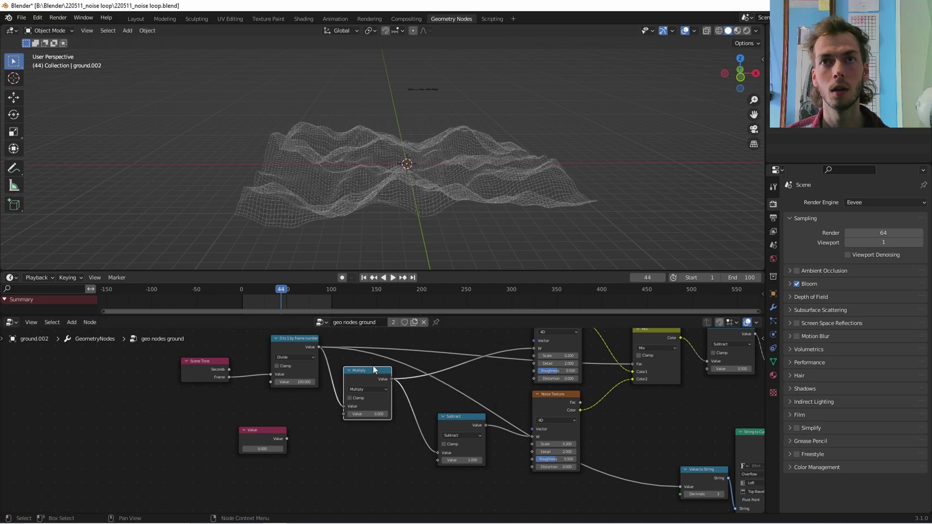
scroll(374, 371, down, 3)
middle_drag(387, 378, 384, 391)
drag(542, 405, 540, 356)
drag(350, 382, 286, 405)
drag(329, 405, 328, 352)
scroll(379, 458, up, 5)
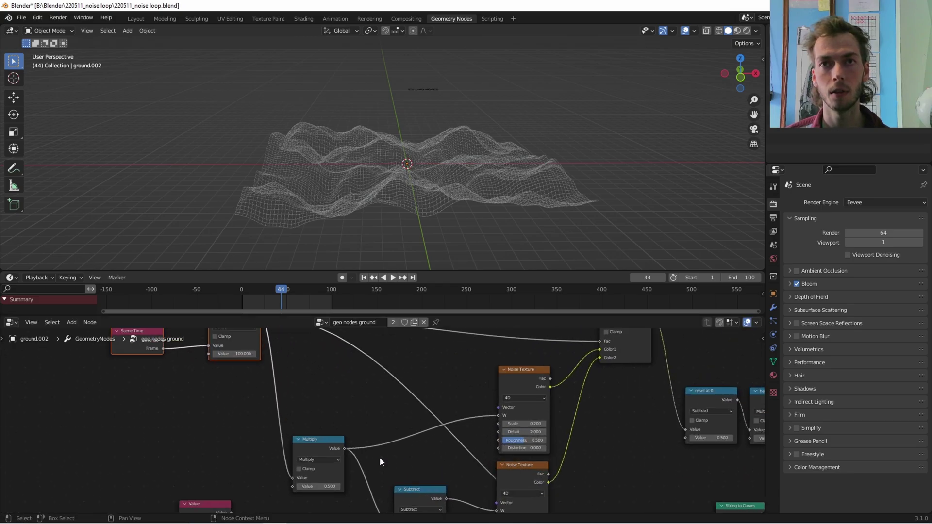
middle_drag(380, 458, 377, 399)
scroll(383, 424, down, 5)
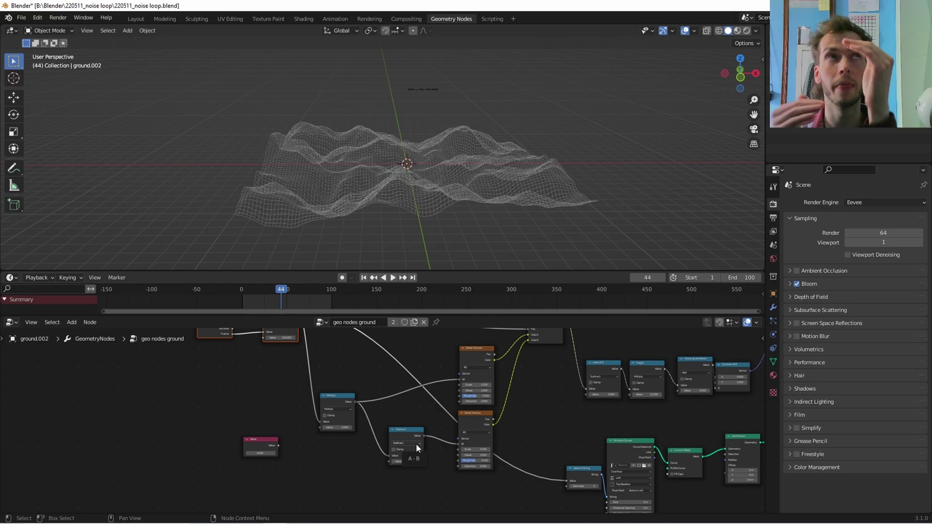
- Connect the Value node's output to the second inputs of both the Subtract and Multiply nodes
scroll(416, 449, up, 3)
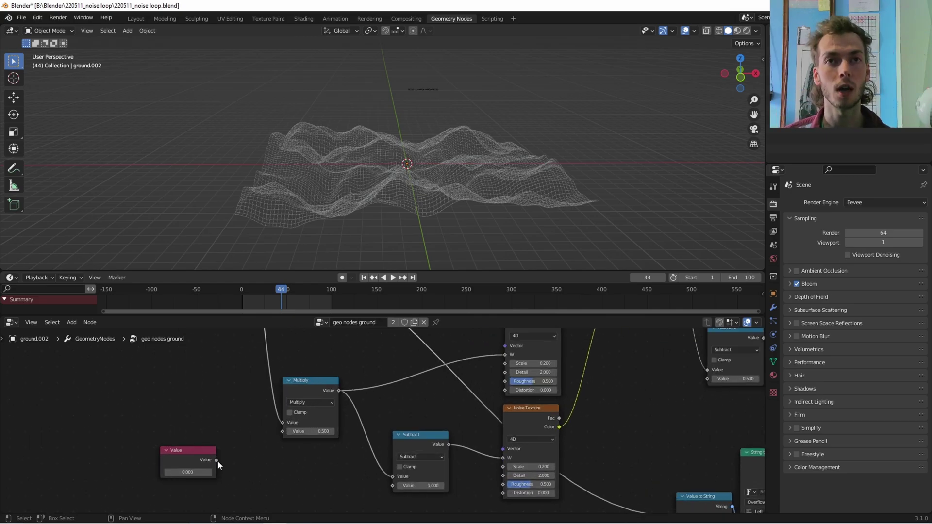
drag(216, 461, 396, 487)
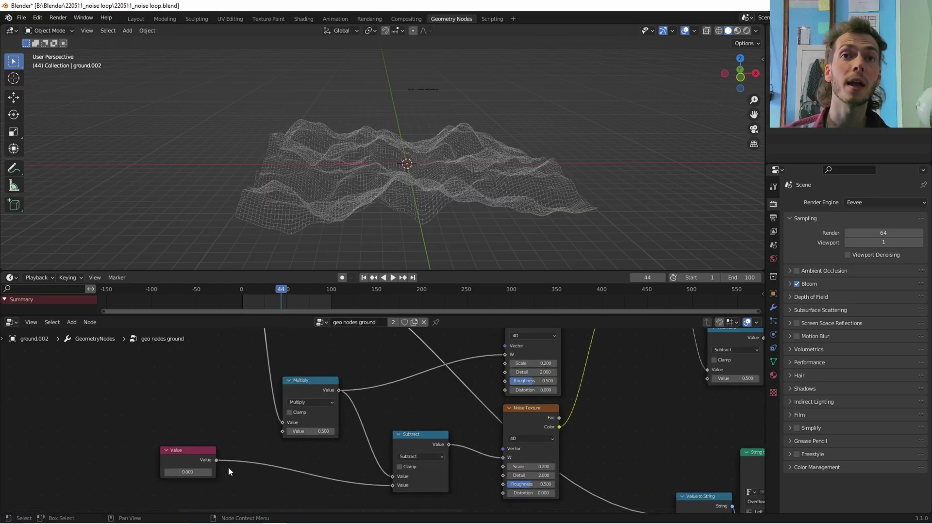
drag(217, 460, 289, 451)
scroll(291, 444, down, 5)
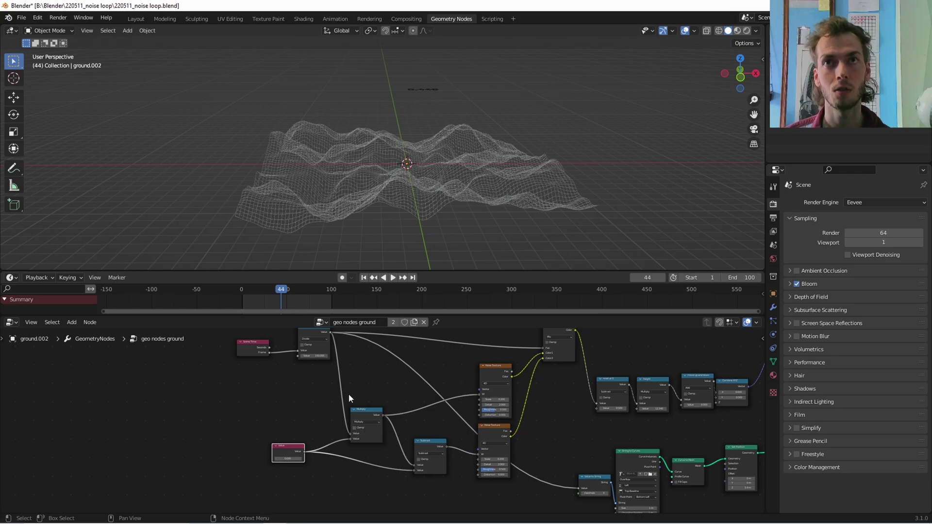
- Play the animation while raising the Value node to 41.500, and view the terrain from a closer angle to check its speed
key(space)
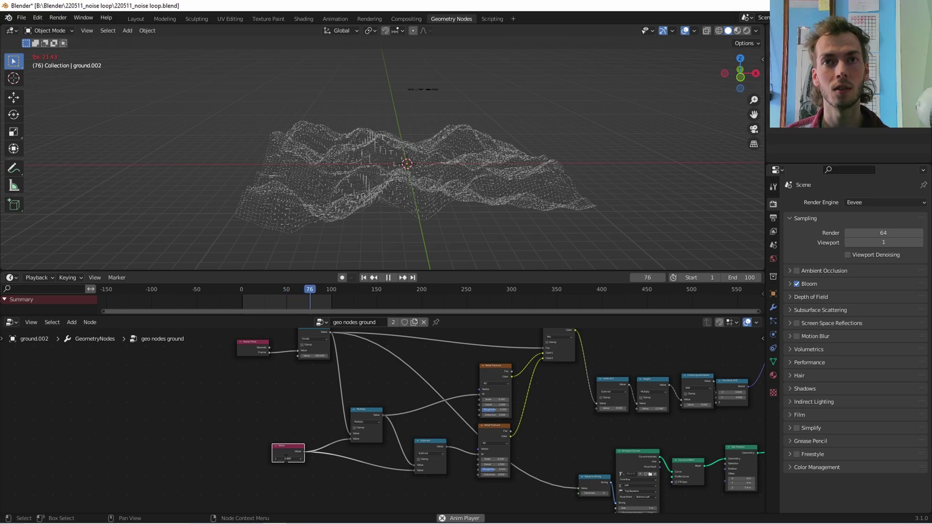
scroll(317, 479, up, 3)
middle_drag(317, 476, 376, 430)
scroll(323, 449, up, 3)
middle_drag(310, 453, 379, 441)
scroll(316, 458, up, 4)
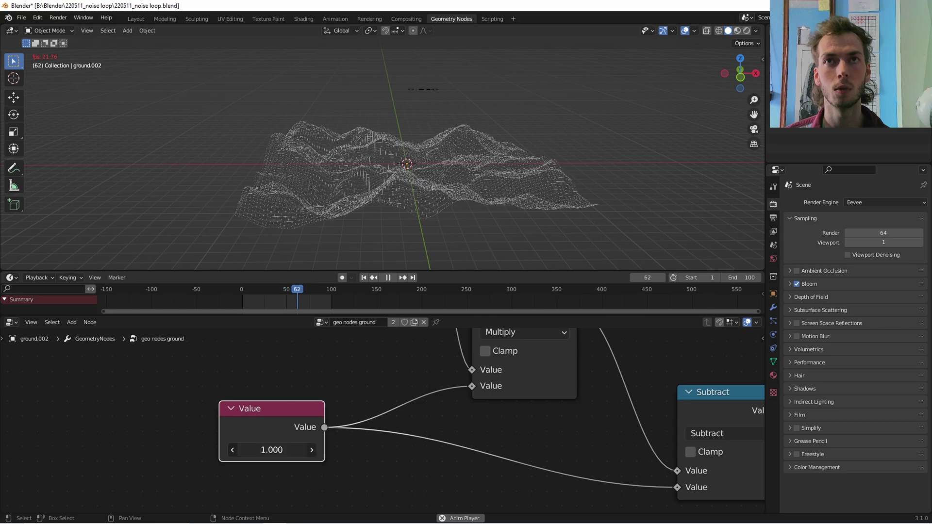
drag(291, 451, 335, 450)
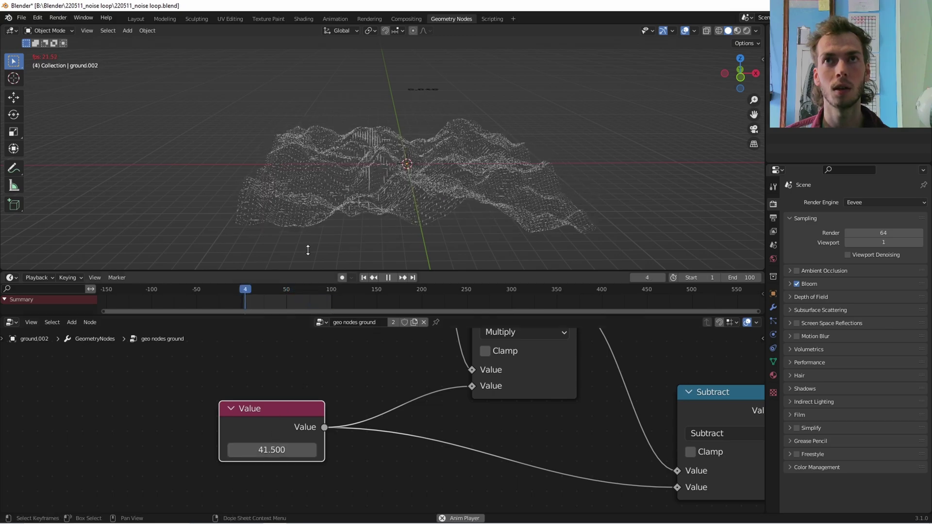
middle_drag(354, 238, 432, 271)
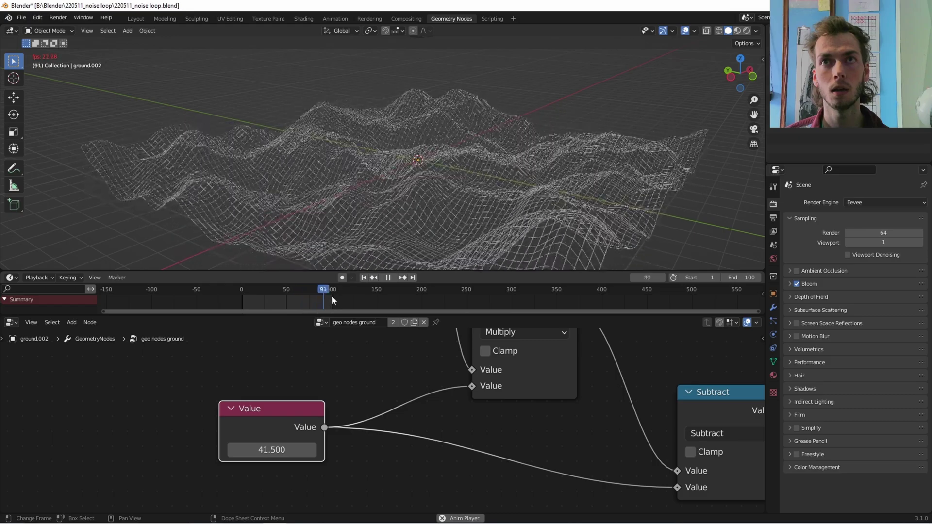
key(space)
- Combine the time, value, math, Noise Texture and Mix nodes, from Scene Time through Mix, into one node group
scroll(340, 396, down, 7)
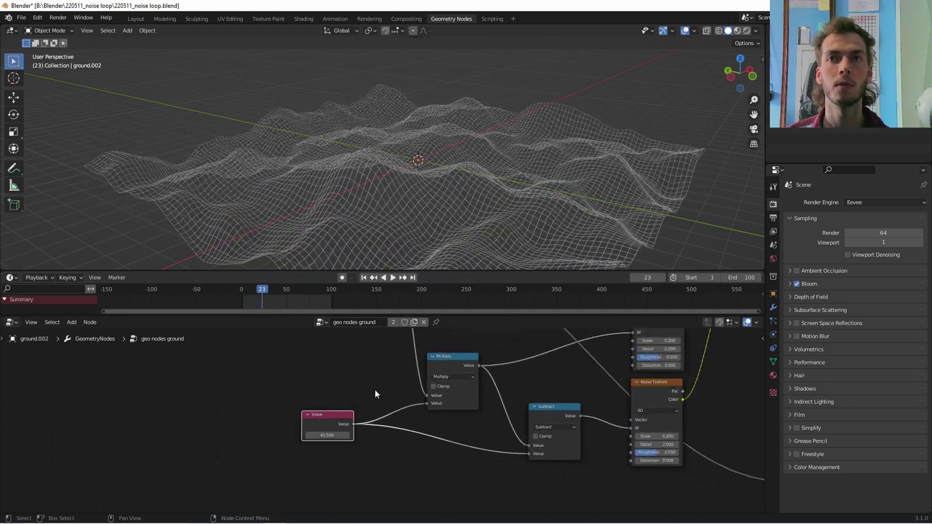
drag(252, 374, 325, 406)
middle_drag(248, 392, 219, 380)
scroll(218, 379, up, 3)
scroll(217, 381, down, 2)
drag(189, 383, 502, 492)
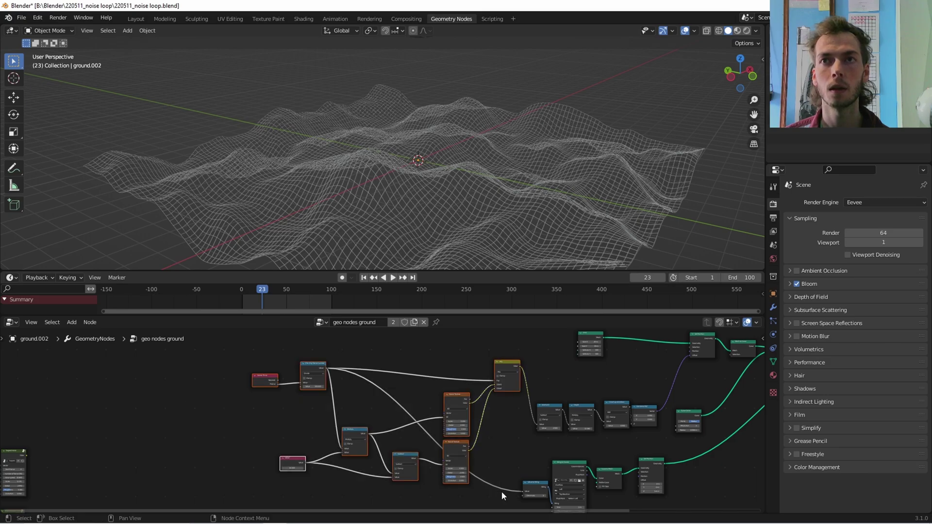
key(ctrl+g)
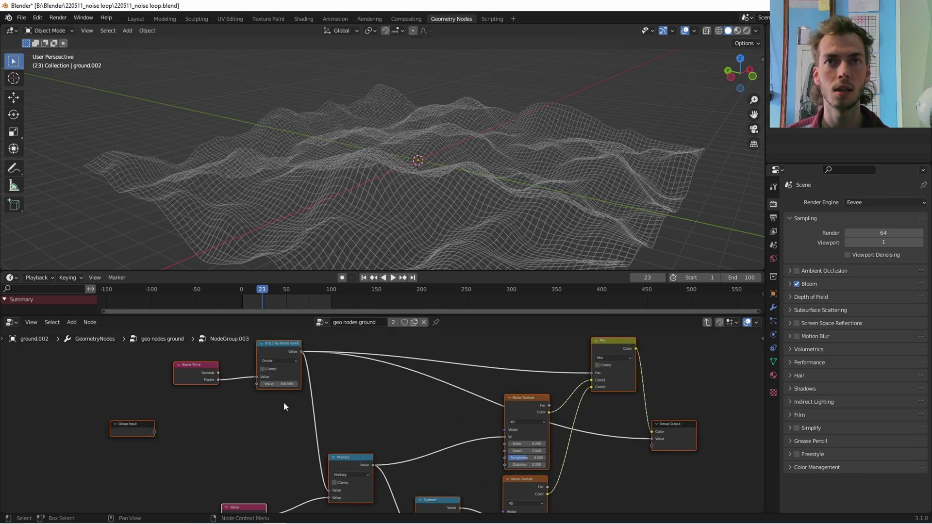
- Inside the group, reposition the Group Input node and expose the Divide node's second value as a group input
key(Home)
middle_drag(277, 425, 339, 395)
drag(294, 400, 269, 381)
scroll(288, 367, up, 6)
middle_drag(288, 367, 350, 404)
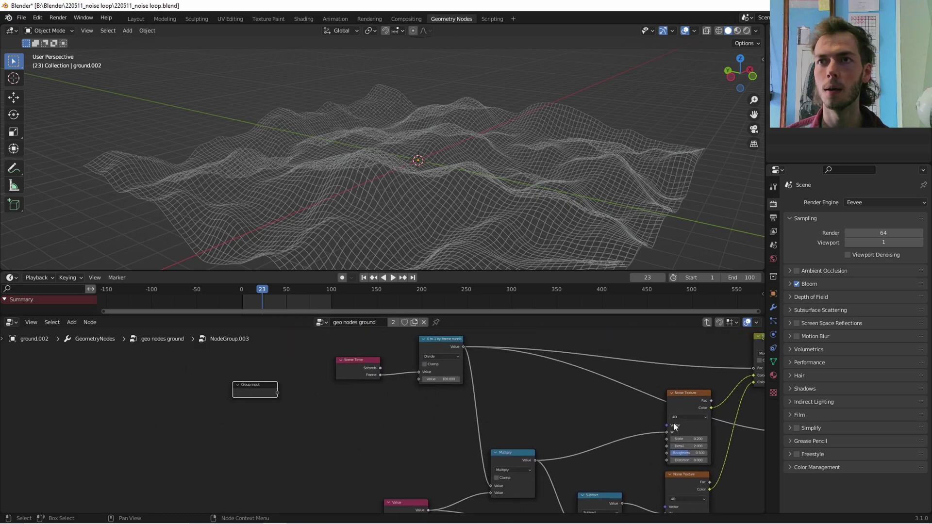
middle_drag(409, 418, 395, 405)
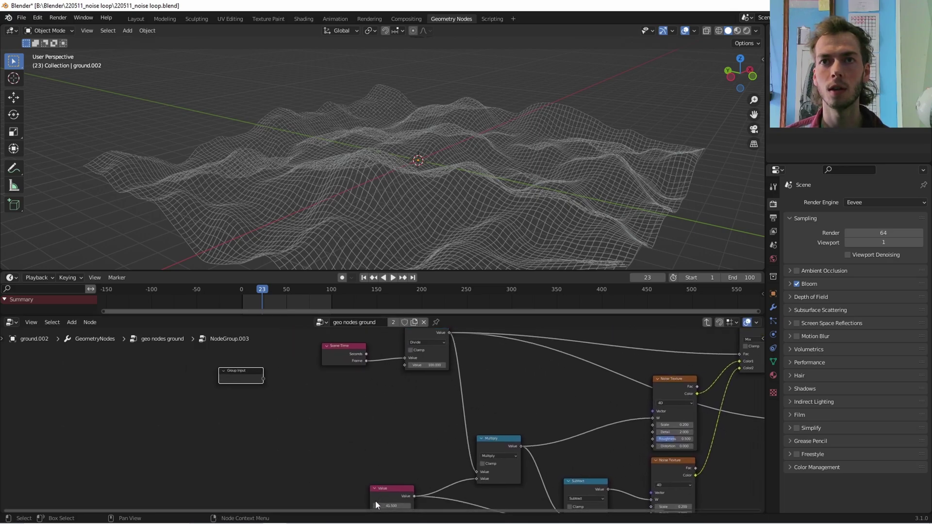
drag(406, 365, 265, 379)
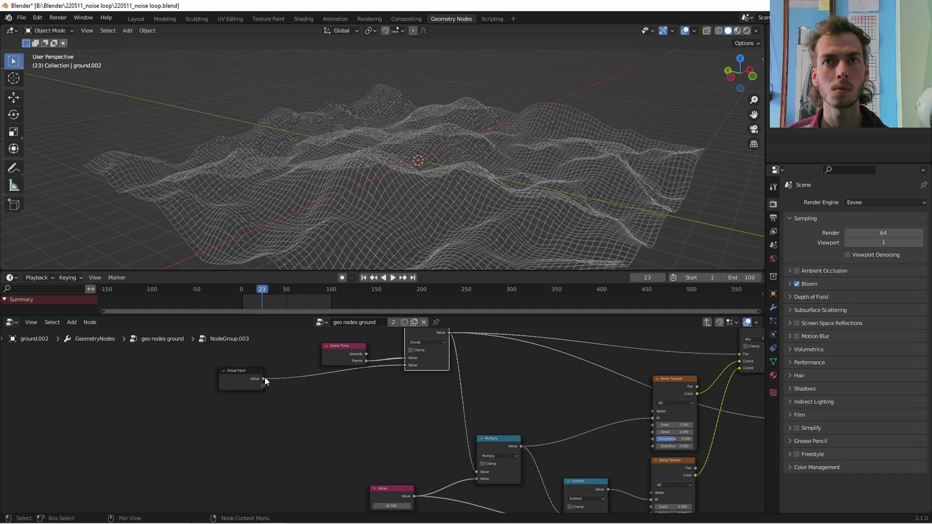
- Rename the new group input to "# of scene frames"
key(n)
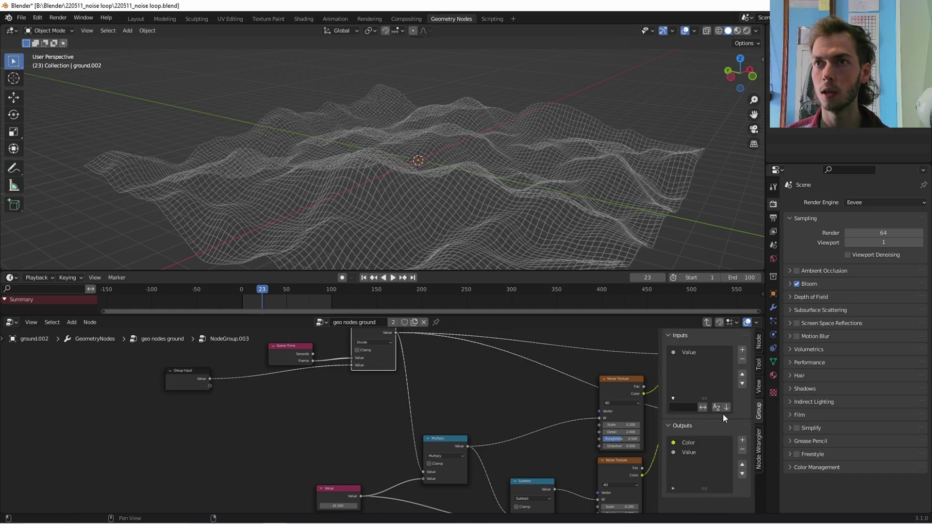
click(188, 382)
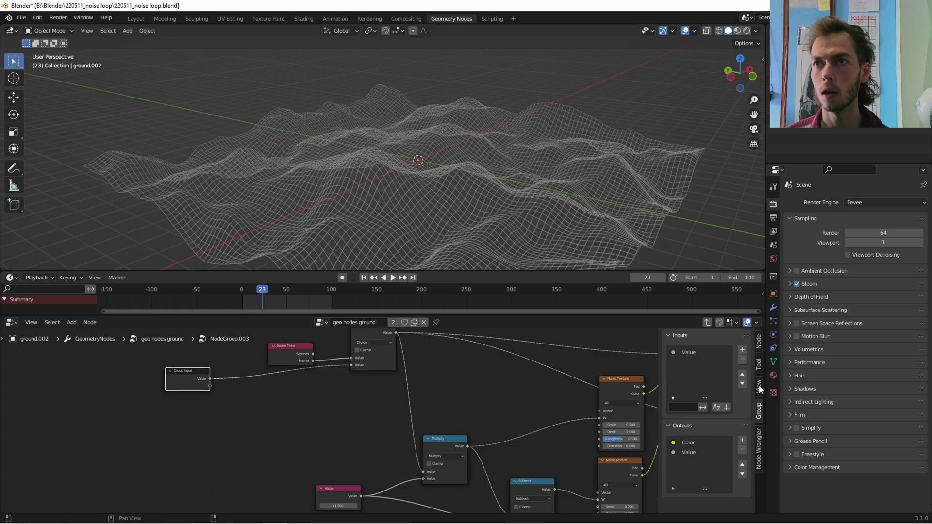
double_click(694, 352)
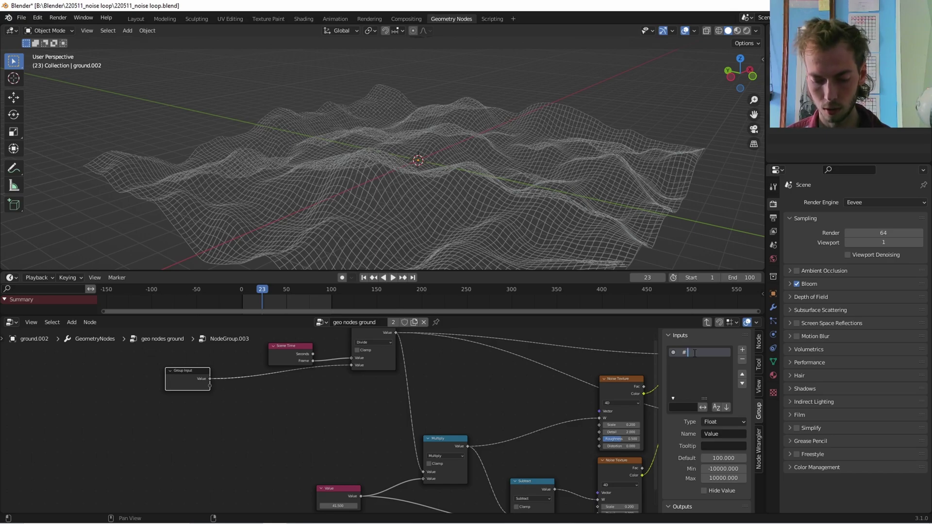
text(# of scene frame)
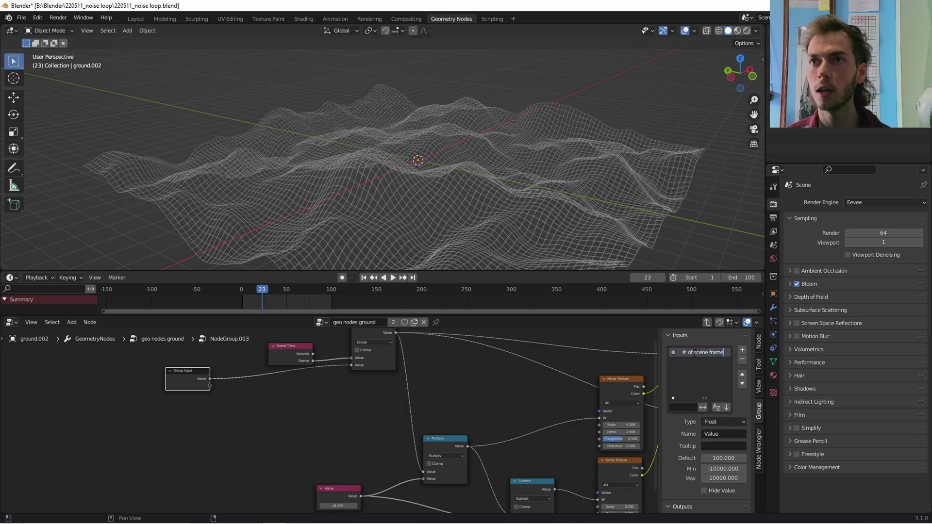
text(s)
key(Return)
- Change the "# of scene frames" input's type to Integer and set its default to 100
click(724, 422)
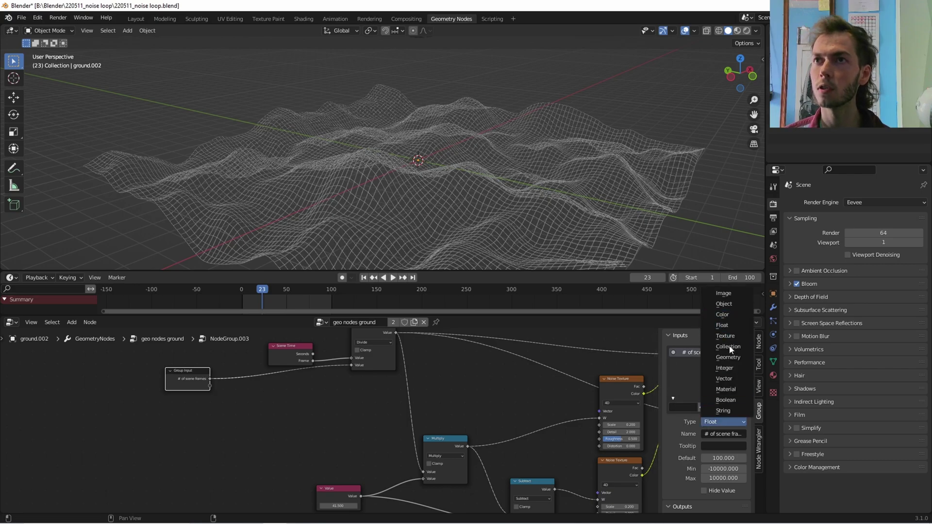
click(725, 369)
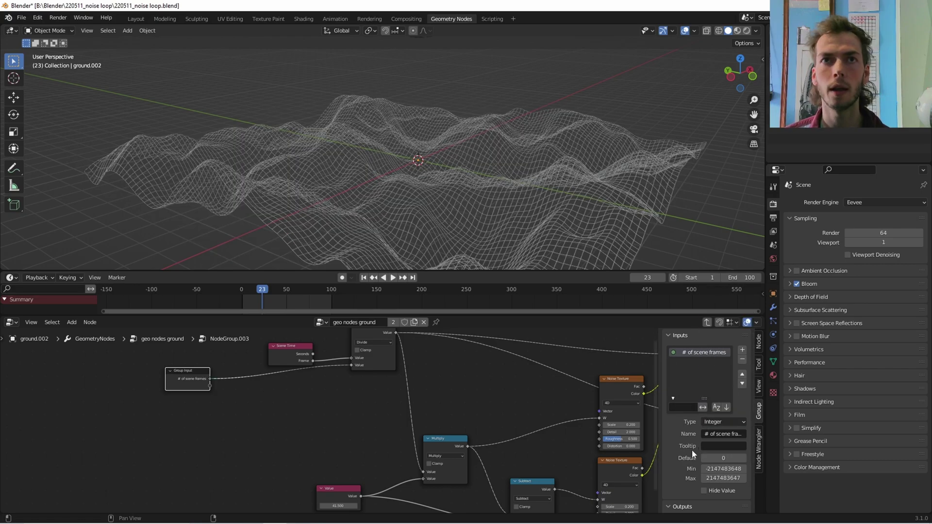
click(716, 459)
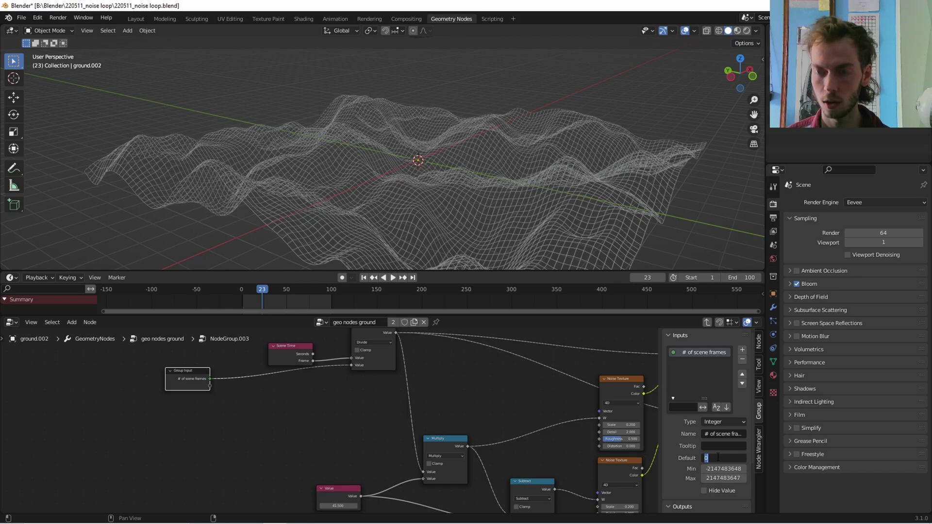
text(100)
key(Return)
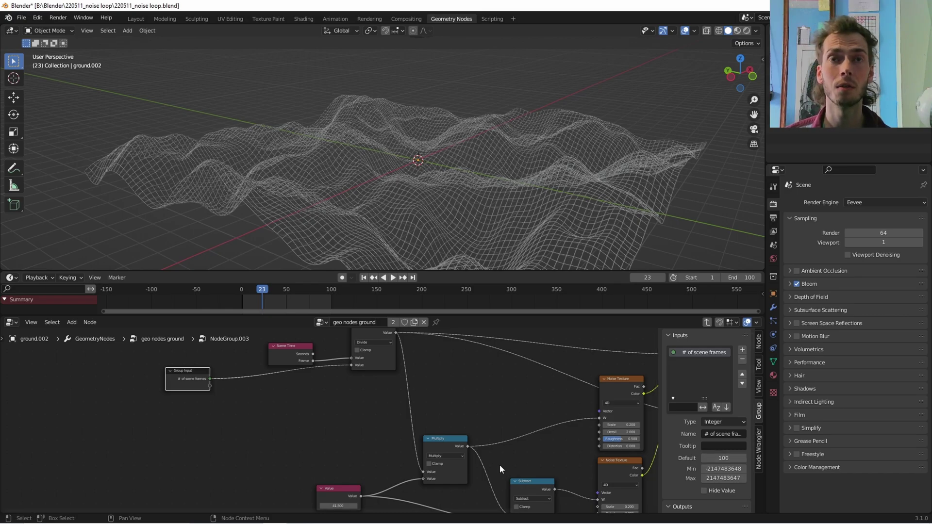
- Disconnect the Value node from Multiply and feed Multiply's second value from a new group input instead
drag(189, 384, 178, 409)
scroll(308, 421, down, 3)
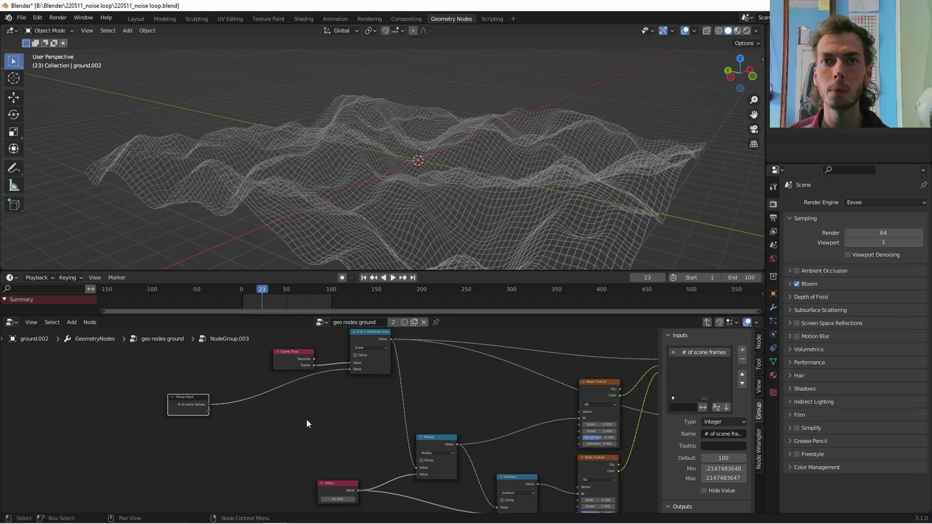
middle_drag(309, 437, 366, 411)
drag(377, 457, 289, 417)
scroll(291, 398, up, 2)
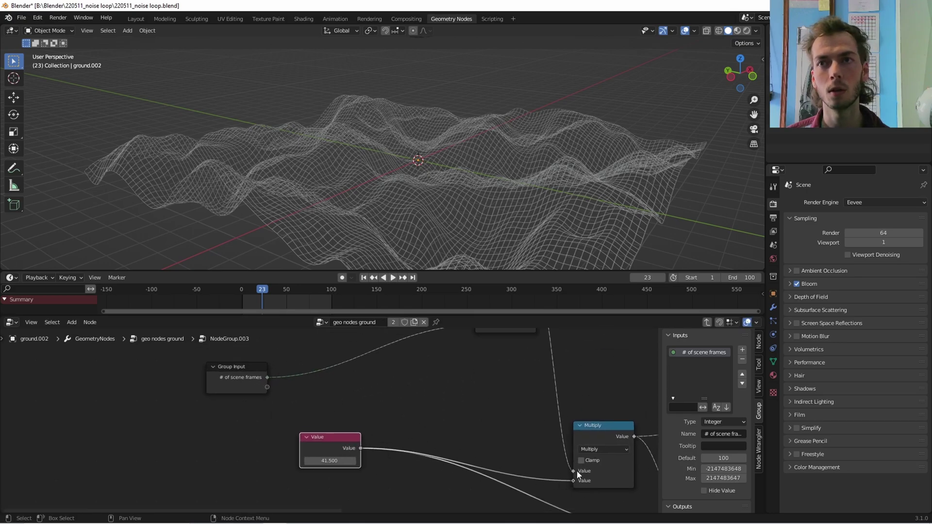
drag(573, 481, 382, 429)
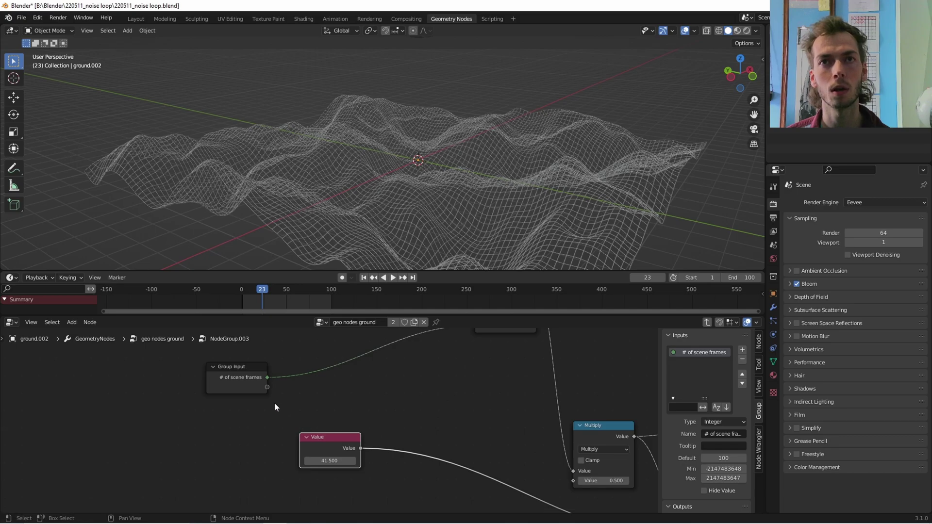
drag(267, 387, 573, 481)
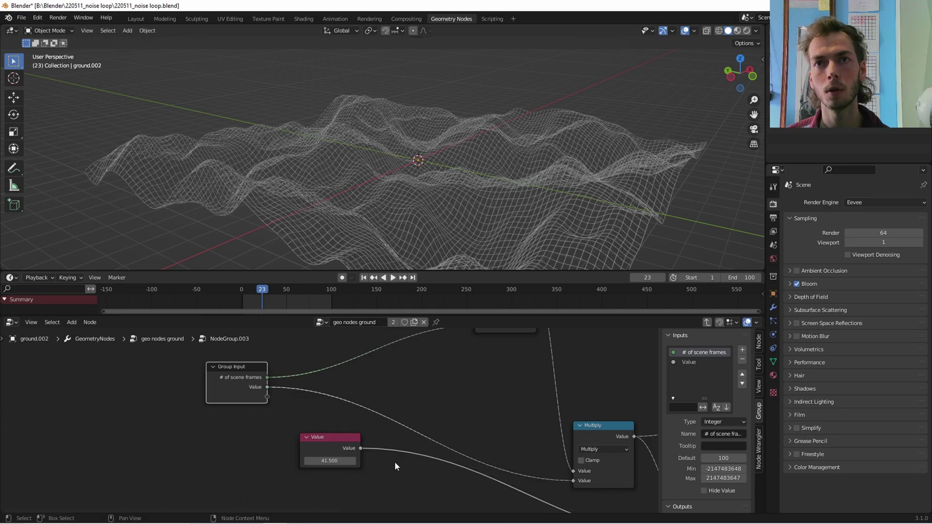
- Connect the new group input to Subtract's second value as well, and delete the Value node
ctrl+middle_drag(383, 442, 362, 424)
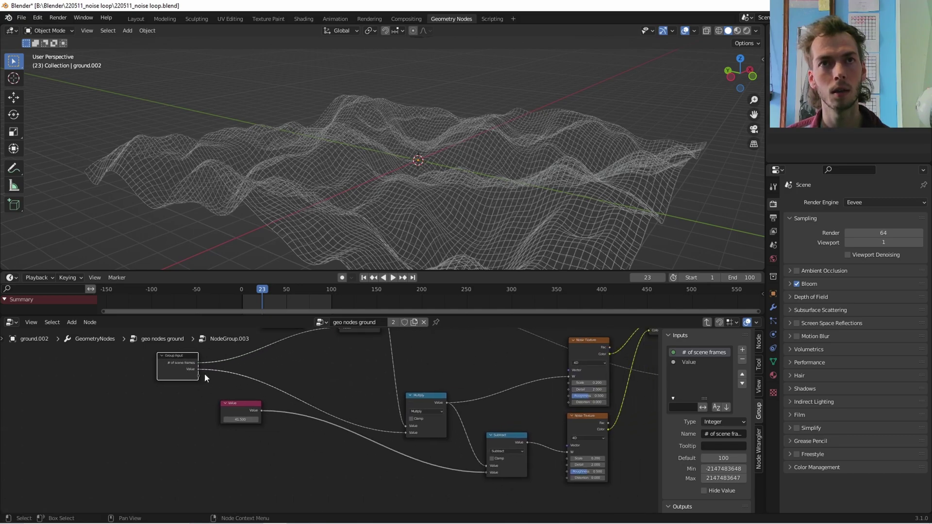
drag(196, 371, 263, 478)
click(237, 410)
key(x)
scroll(245, 415, down, 1)
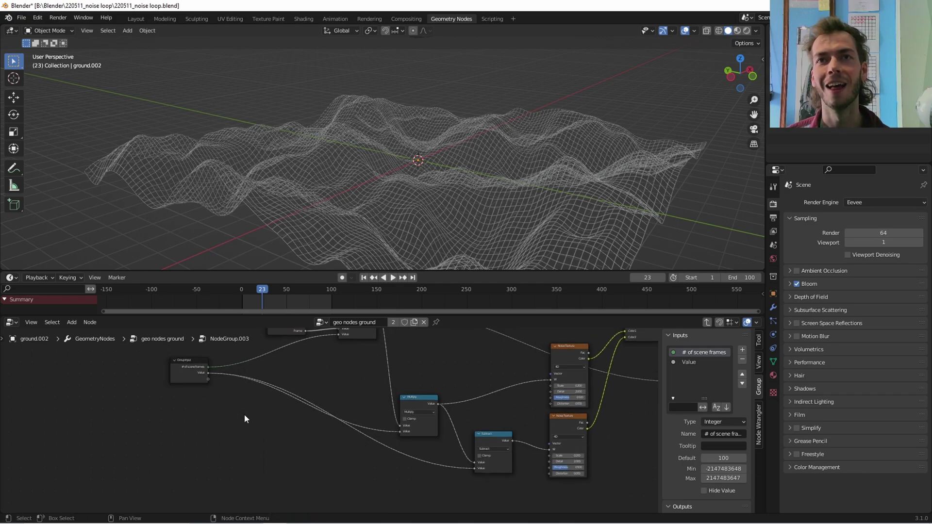
- Rename the second group input to "noise speed"
scroll(245, 419, up, 2)
click(714, 363)
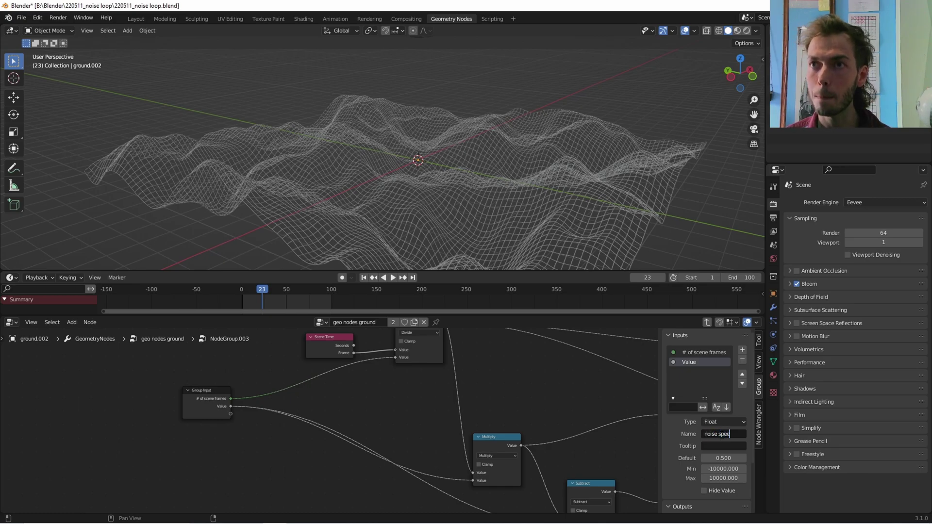
text(noise speed)
key(Return)
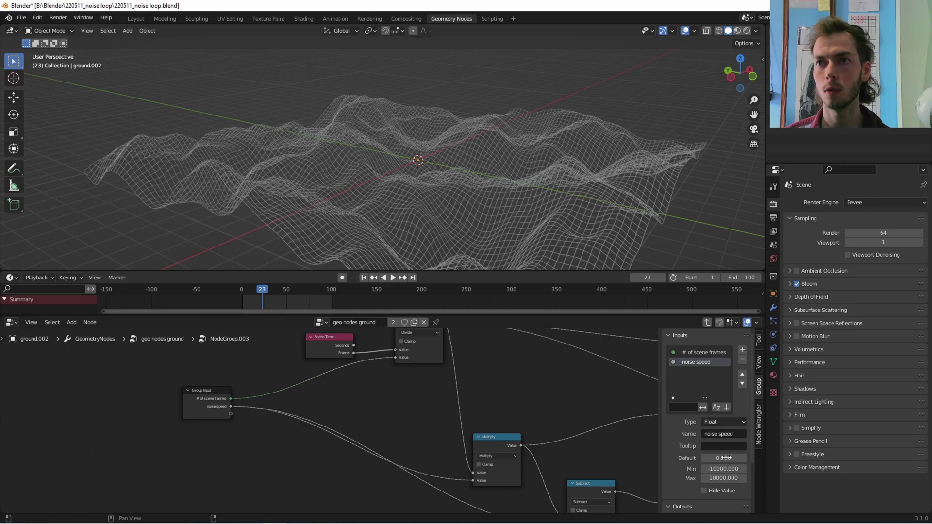
- Set the "noise speed" input's default to 11.300 and briefly play the animation
key(space)
drag(720, 460, 831, 459)
scroll(381, 422, down, 2)
key(space)
scroll(391, 430, down, 3)
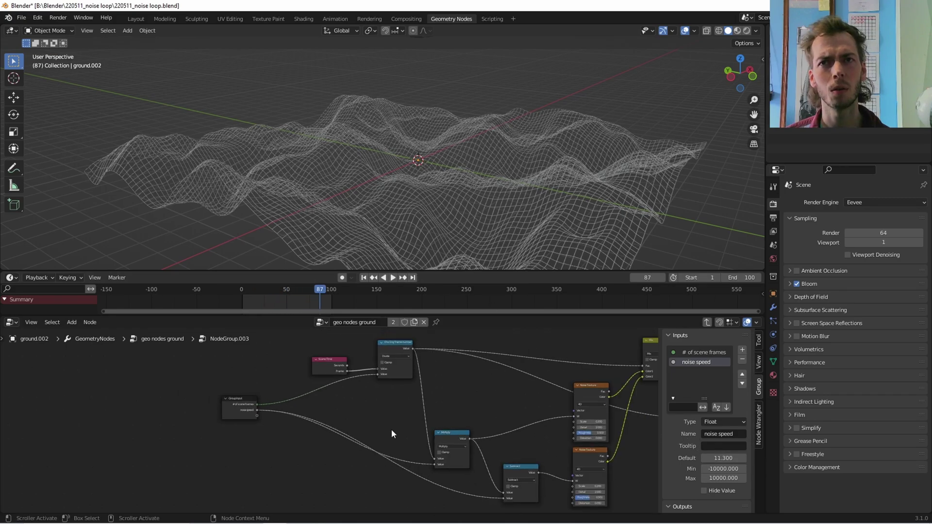
- Move the Multiply node up, farther from Subtract and roughly level with the upper Noise Texture
middle_drag(358, 420, 288, 412)
click(377, 444)
drag(377, 444, 393, 414)
scroll(331, 418, up, 4)
middle_drag(285, 415, 298, 433)
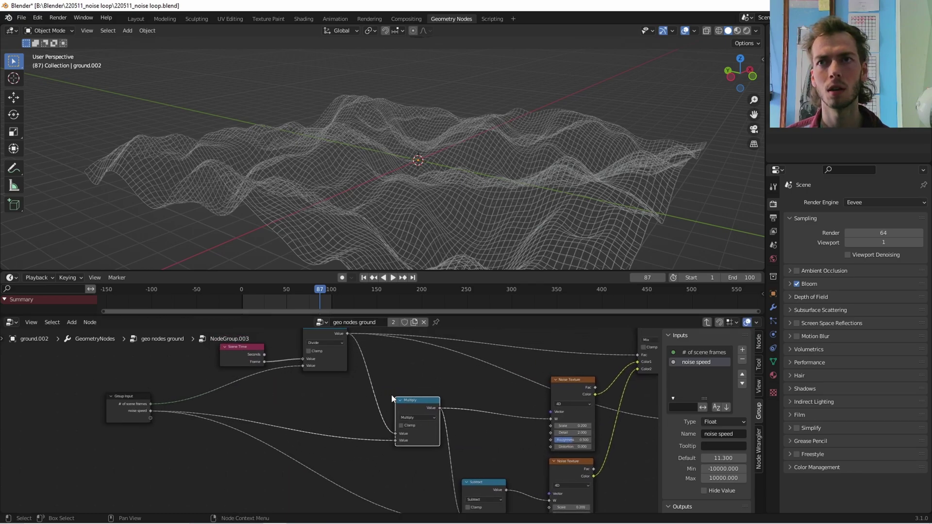
scroll(393, 395, down, 2)
middle_drag(392, 396, 334, 404)
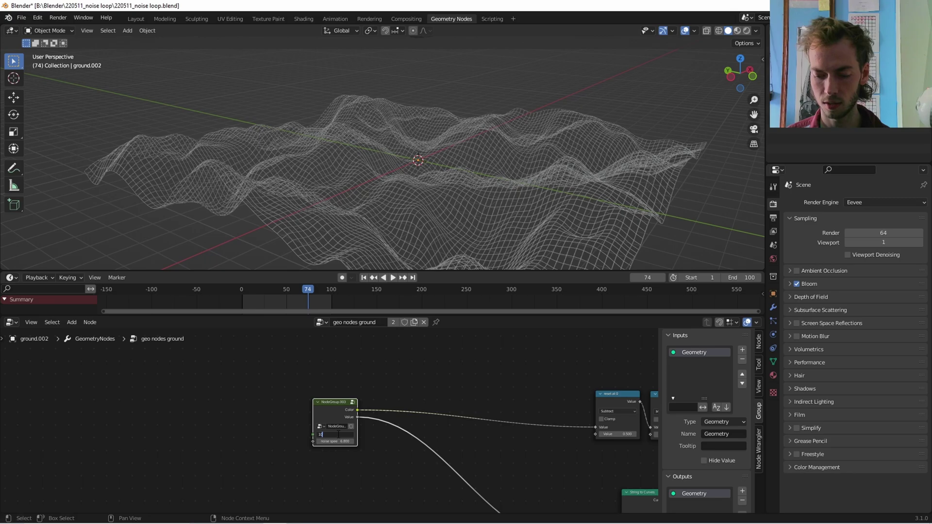
- Set the group node's # of scene frames to 100, reopen the group and play the animation to check the motion
key(Return)
key(Tab)
key(space)
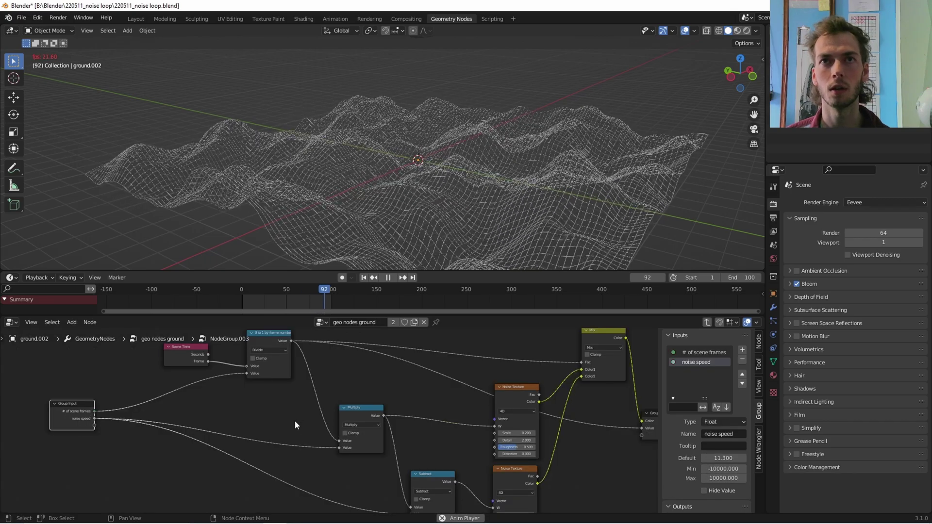
key(space)
scroll(220, 440, down, 2)
middle_drag(208, 454, 299, 422)
key(space)
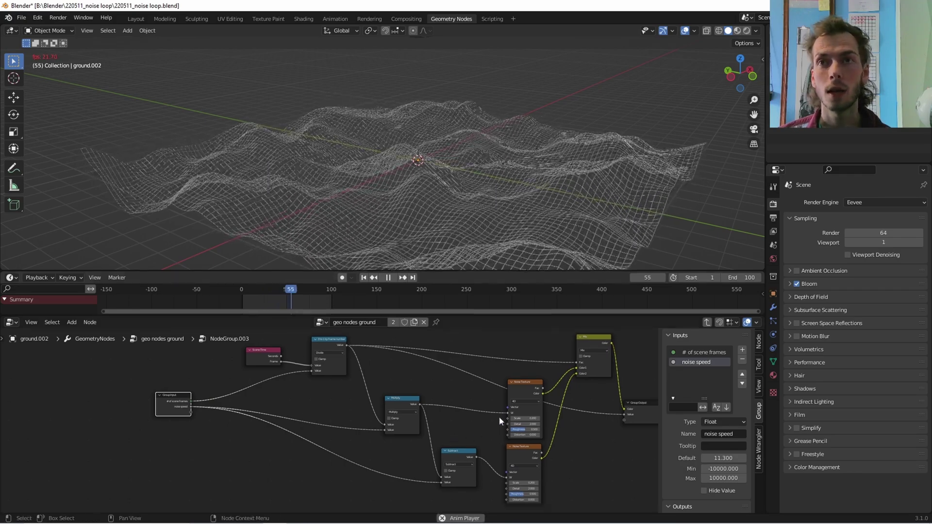
key(space)
- Expose the Scale and Detail of both Noise Textures as shared group inputs
drag(508, 419, 192, 412)
drag(508, 483, 192, 413)
drag(508, 424, 191, 418)
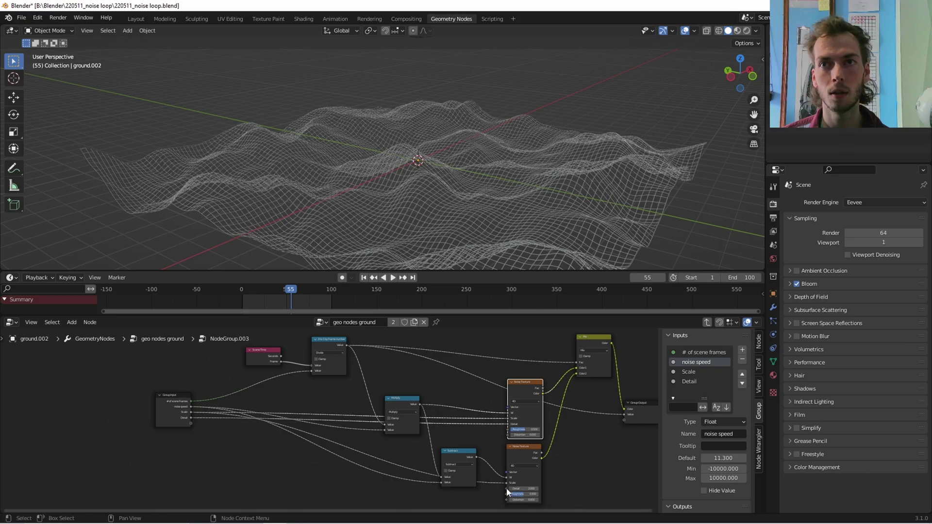
drag(508, 490, 191, 417)
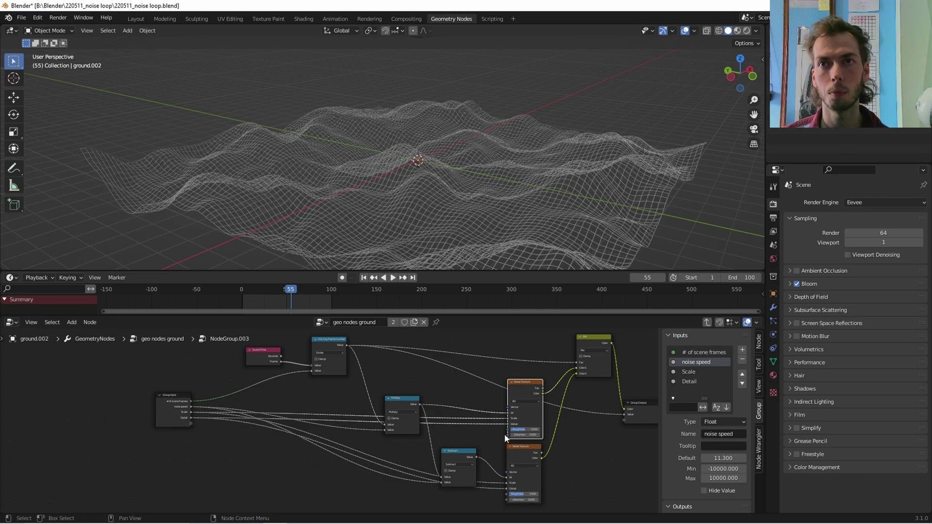
- Link both Noise Textures' Roughness to the group's Detail input, expose their Distortion as a shared group input, and leave the group
drag(508, 430, 190, 418)
drag(506, 494, 191, 417)
drag(508, 435, 193, 424)
drag(506, 500, 189, 424)
key(Tab)
- Widen the group node and, during playback, set noise speed to 10.500, Scale to 0.080, Detail to 1.990 and Distortion to 1.200
scroll(298, 447, up, 3)
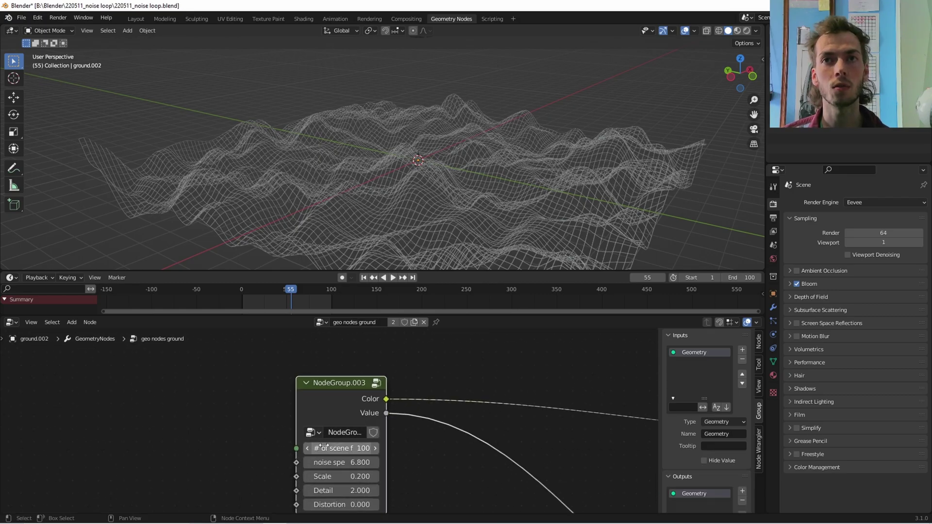
key(space)
middle_drag(455, 432, 432, 412)
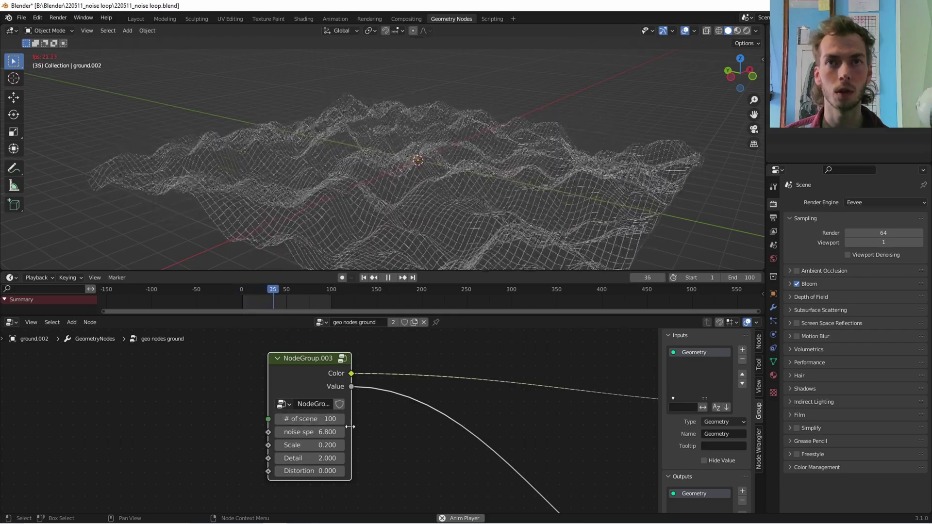
drag(350, 427, 402, 431)
drag(334, 432, 397, 470)
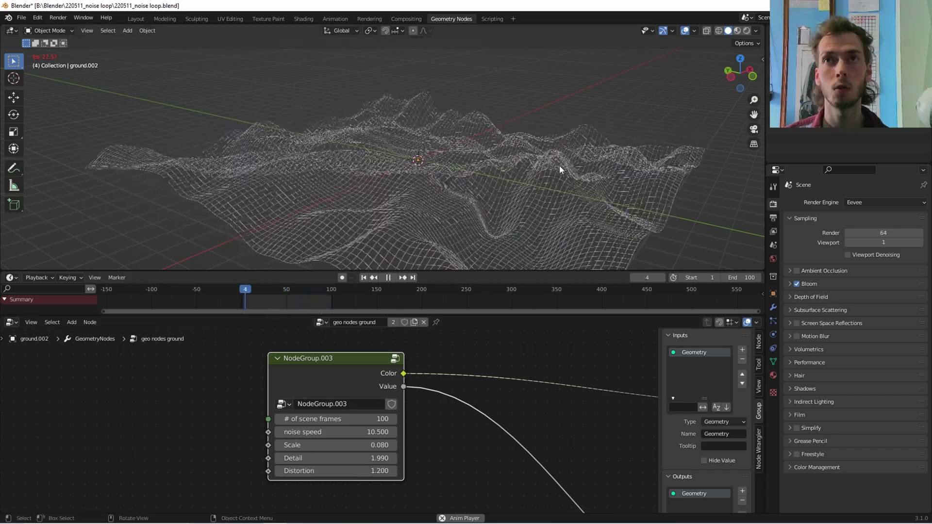
- Set Distortion to 0 and Detail to 1.490, move the group node farther left of Subtract, and stop the playback
click(358, 470)
text(0)
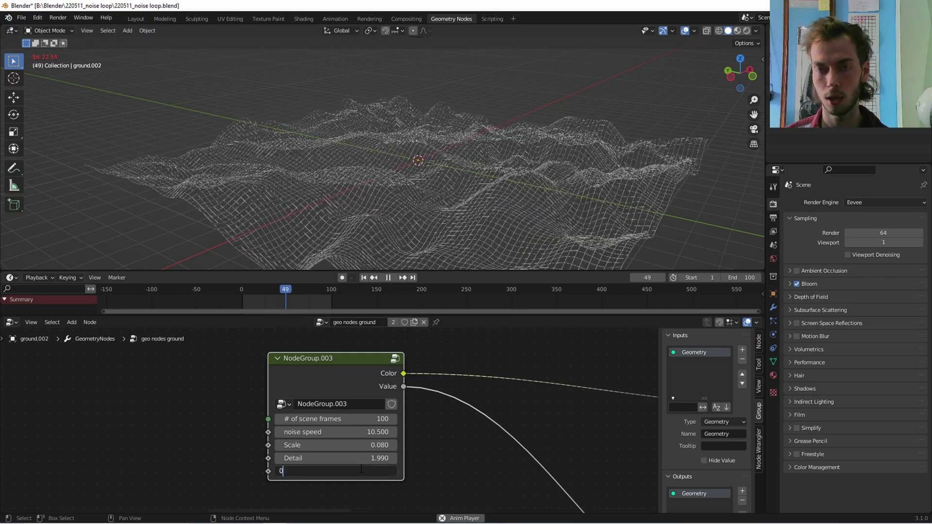
key(Return)
drag(320, 458, 296, 458)
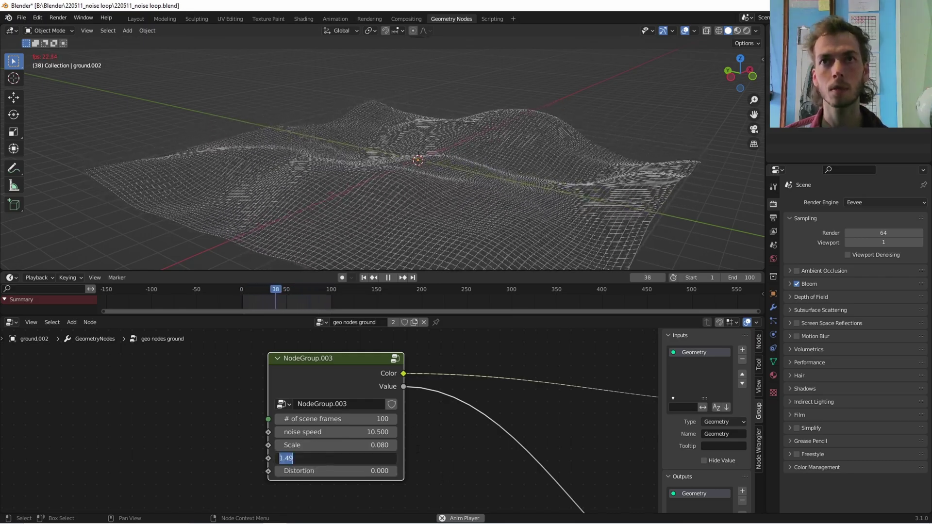
drag(357, 385, 199, 401)
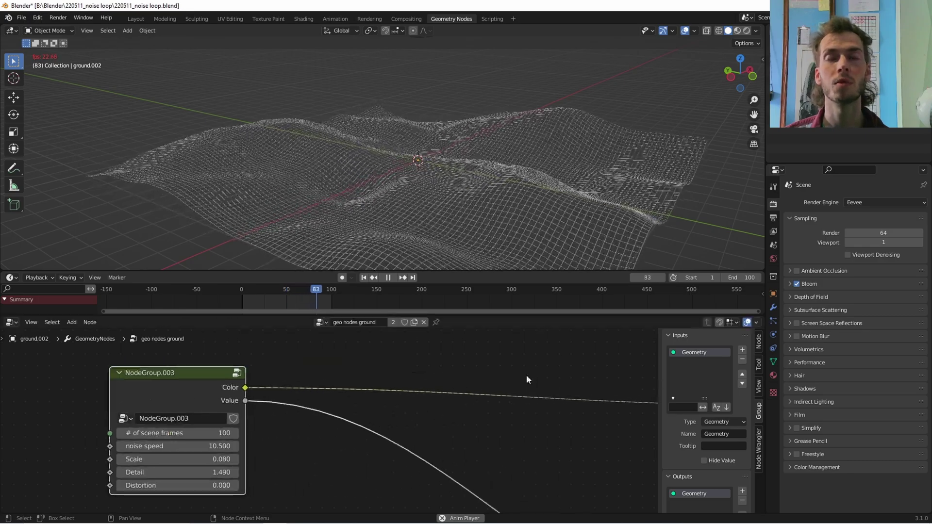
key(space)
- Set the scene's frame range to start at 51 and end at 150
click(713, 278)
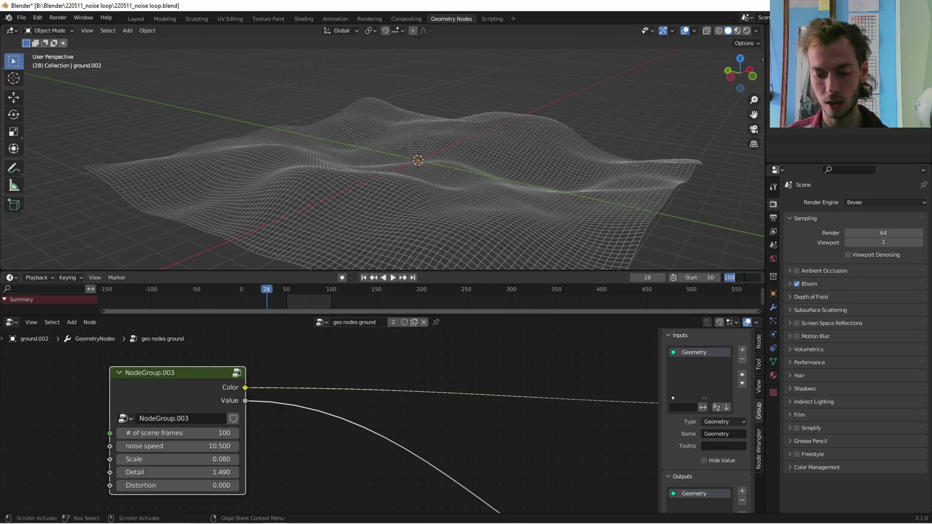
scroll(355, 466, down, 2)
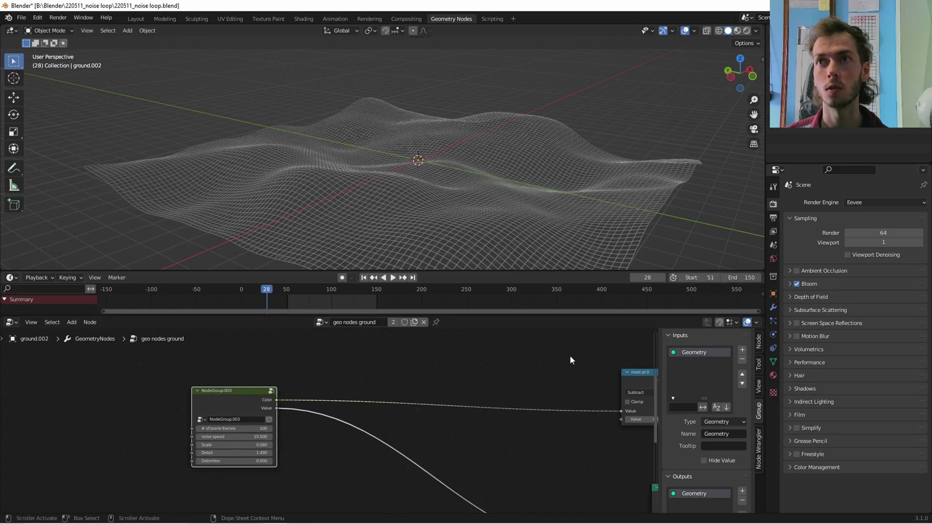
scroll(425, 417, up, 2)
scroll(421, 420, down, 5)
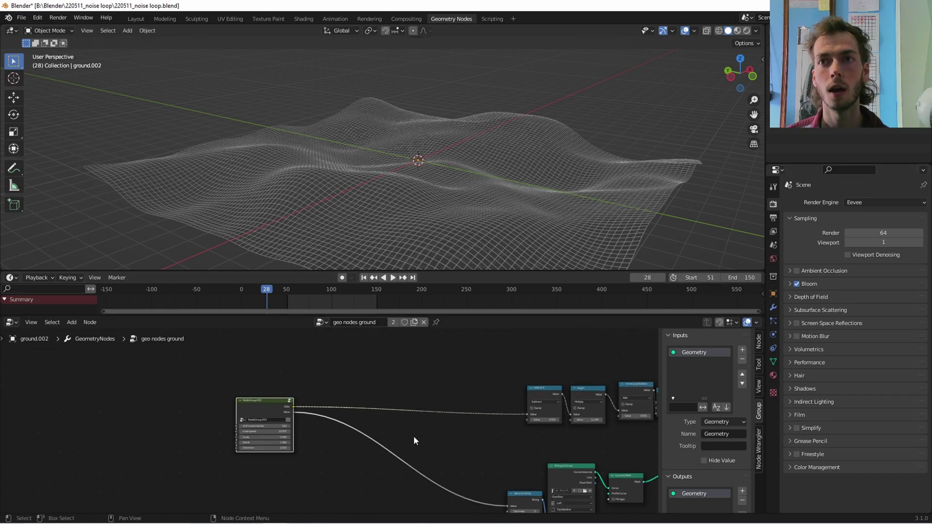
- Examine how the scene time and group inputs feed the noise textures inside the node group
middle_drag(414, 437, 318, 390)
scroll(248, 402, up, 4)
key(Tab)
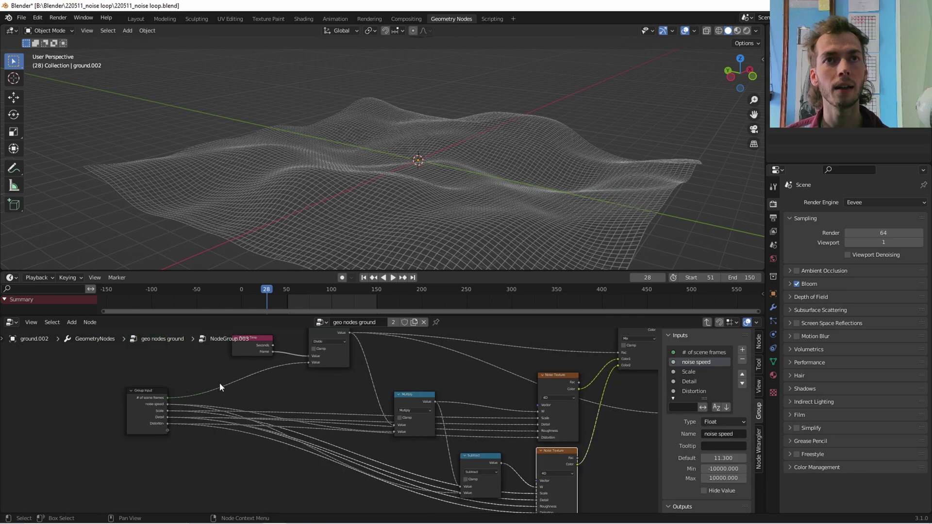
scroll(313, 432, up, 4)
scroll(307, 377, down, 3)
scroll(310, 391, down, 1)
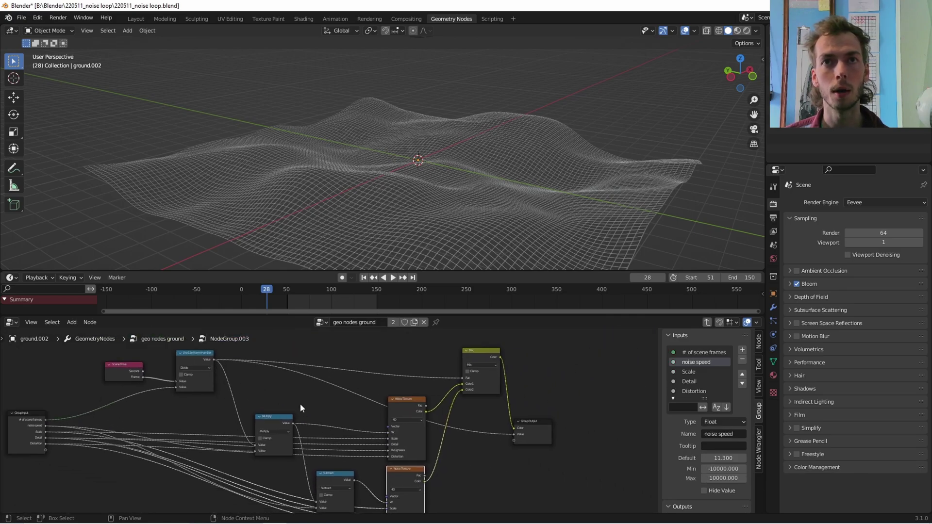
drag(215, 359, 280, 387)
key(Escape)
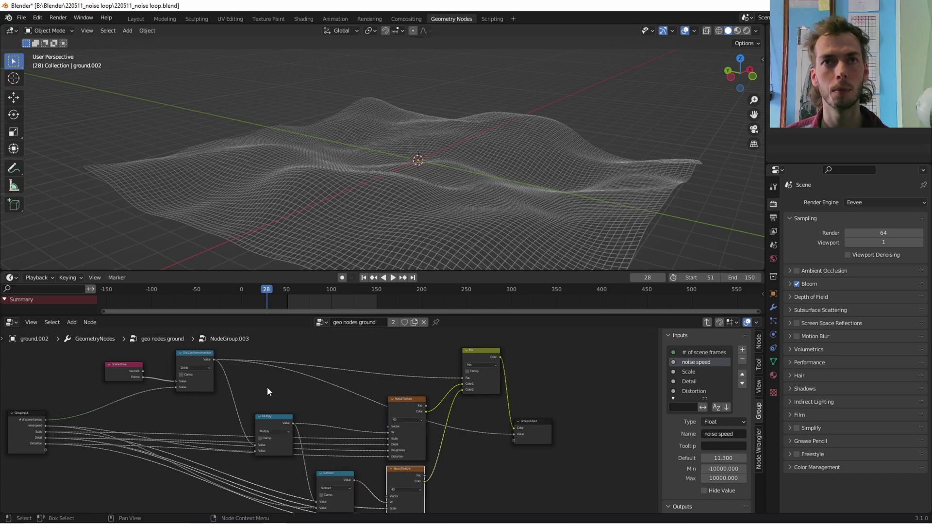
key(Tab)
- Move the Value to String node left, closer to the group node
middle_drag(327, 407, 319, 401)
scroll(320, 408, up, 2)
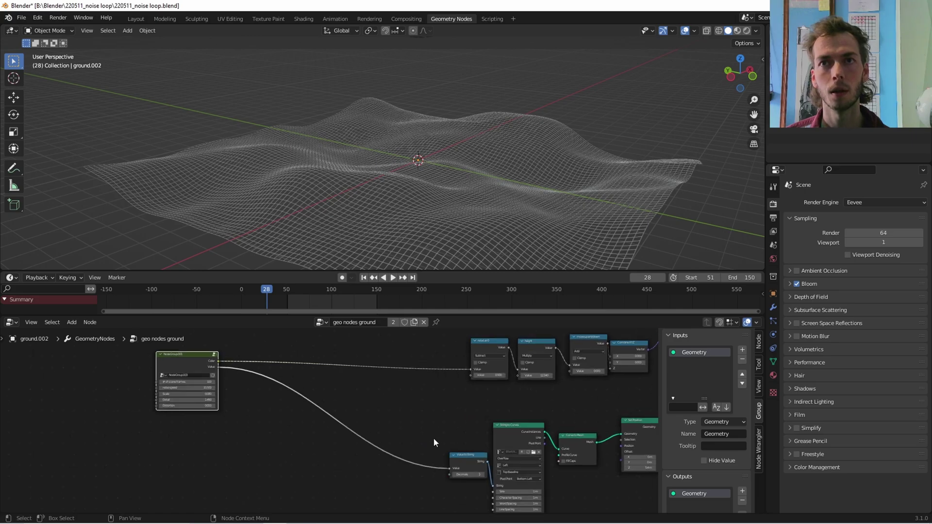
drag(468, 459, 424, 450)
- Play the animation briefly and compare the number text and terrain at the first and last frames, 51 and 150
middle_drag(437, 185, 383, 189)
key(space)
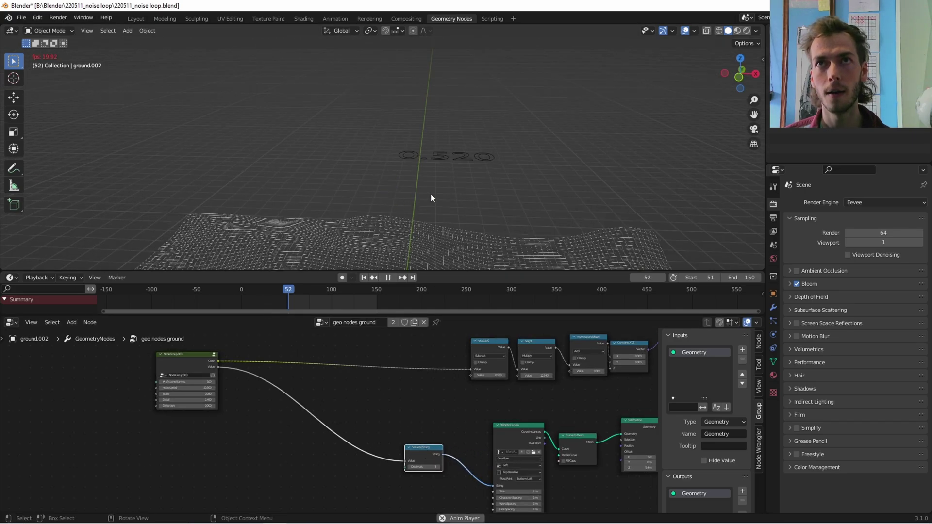
key(space)
key(shift+Left)
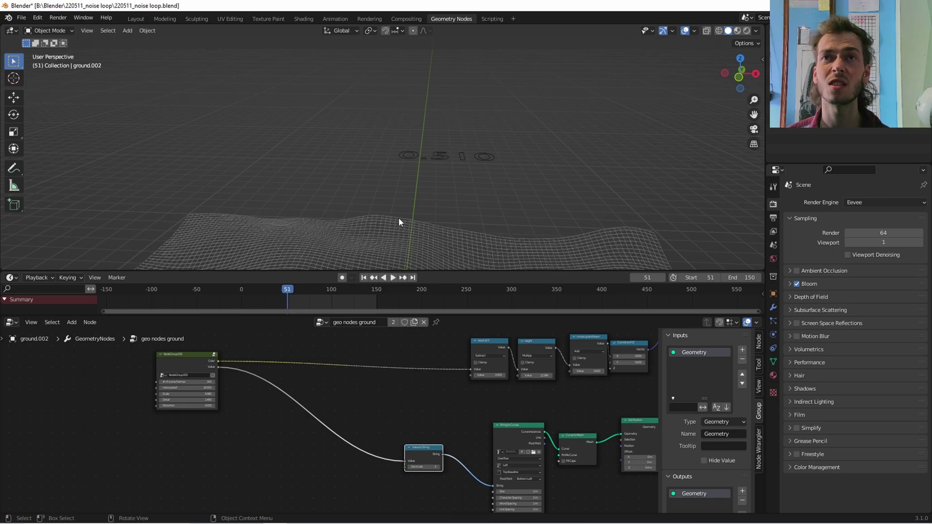
key(shift+Right)
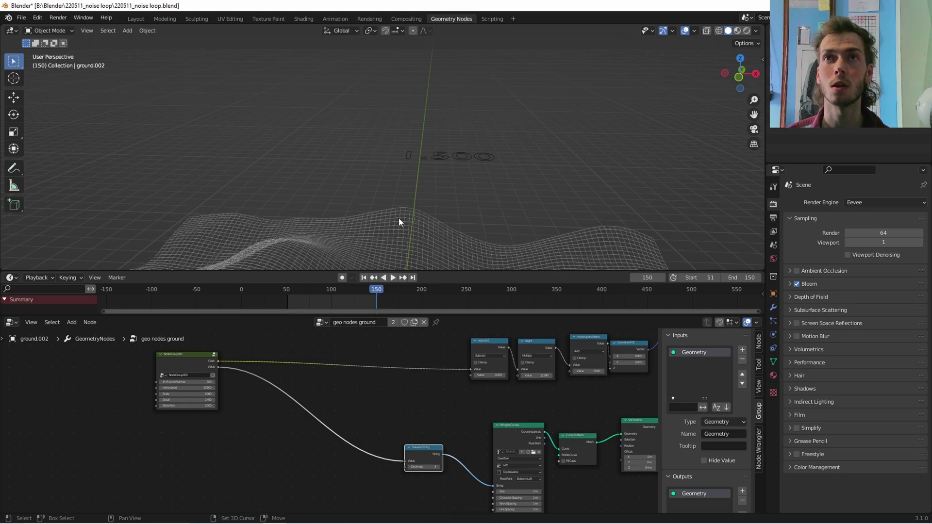
key(shift+Left)
- Open the node group and move the Scene Time node left to make room before the Divide node
middle_drag(301, 425, 400, 413)
click(303, 361)
key(Tab)
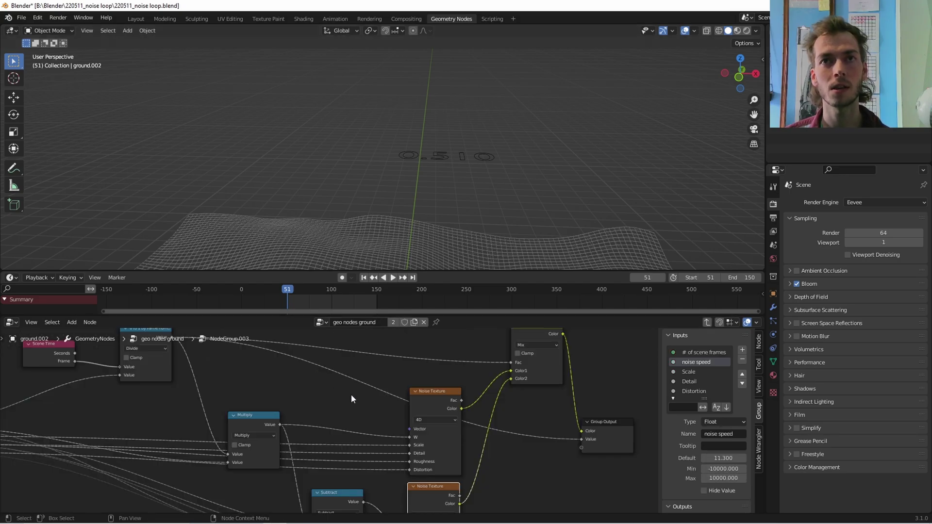
scroll(349, 395, down, 4)
middle_drag(265, 389, 442, 390)
drag(293, 367, 219, 359)
- Insert a Math node set to Subtract between Scene Time's Frame output and the Divide node
scroll(301, 386, up, 1)
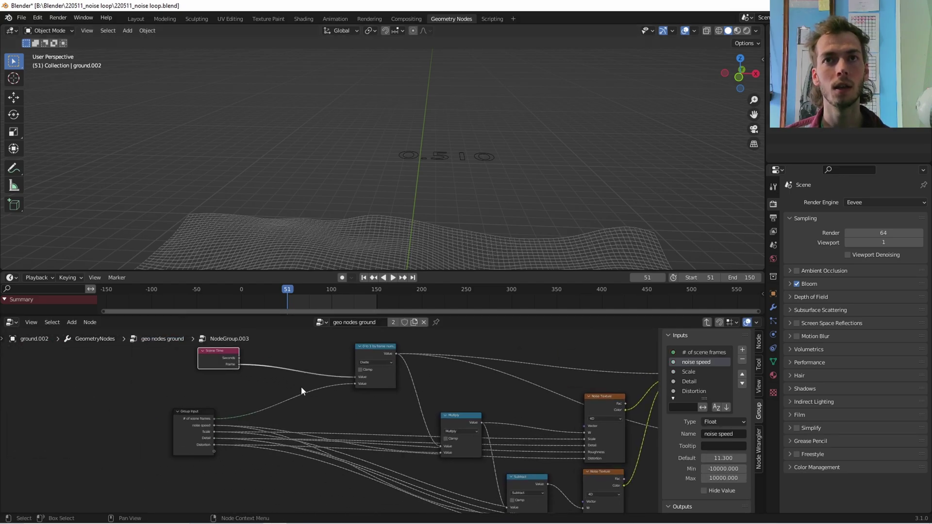
scroll(301, 391, up, 2)
key(shift+a)
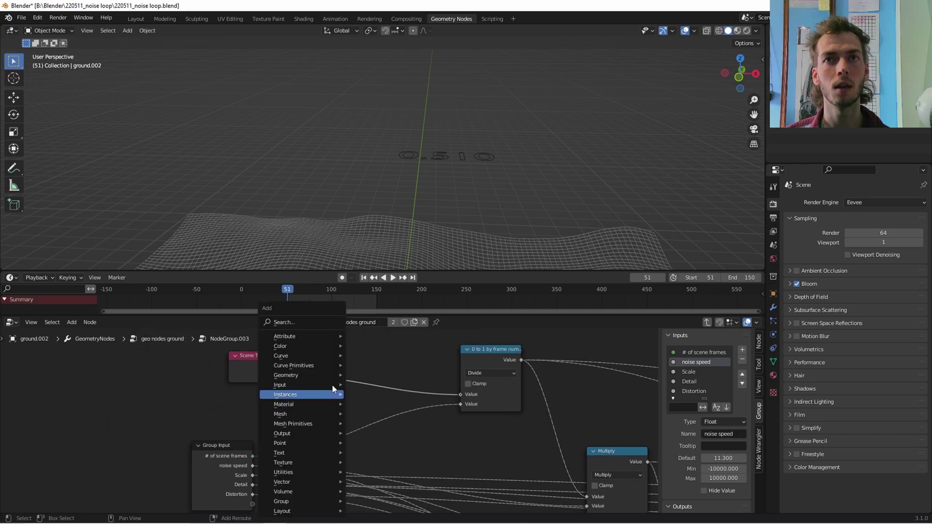
click(319, 325)
text(math)
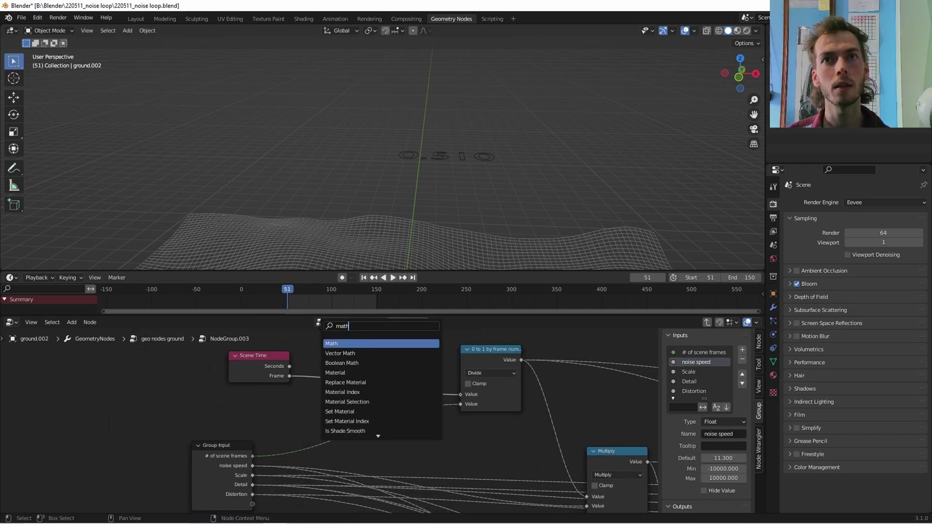
key(Return)
click(328, 357)
scroll(277, 383, up, 1)
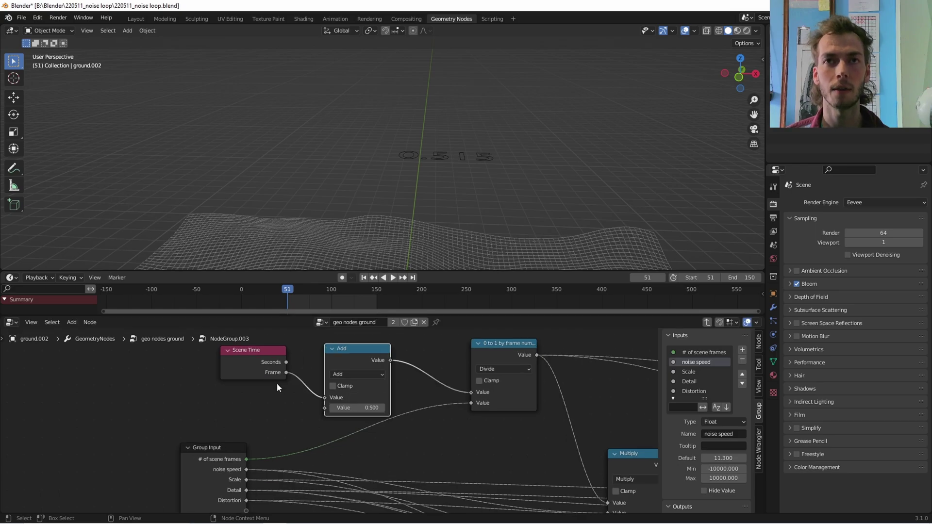
scroll(277, 386, up, 1)
click(352, 371)
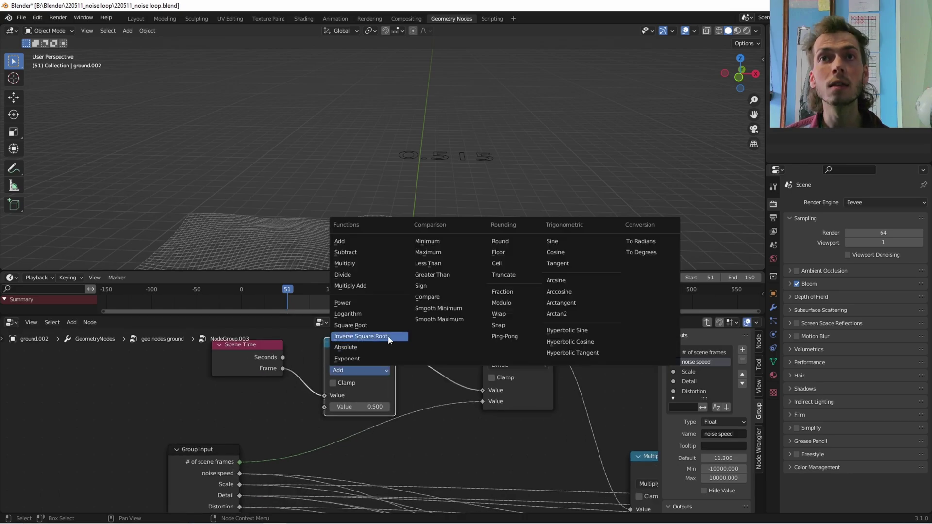
click(361, 257)
- Expose the new Subtract node's second value as a group input and move that input to first place among the group inputs
scroll(276, 433, down, 3)
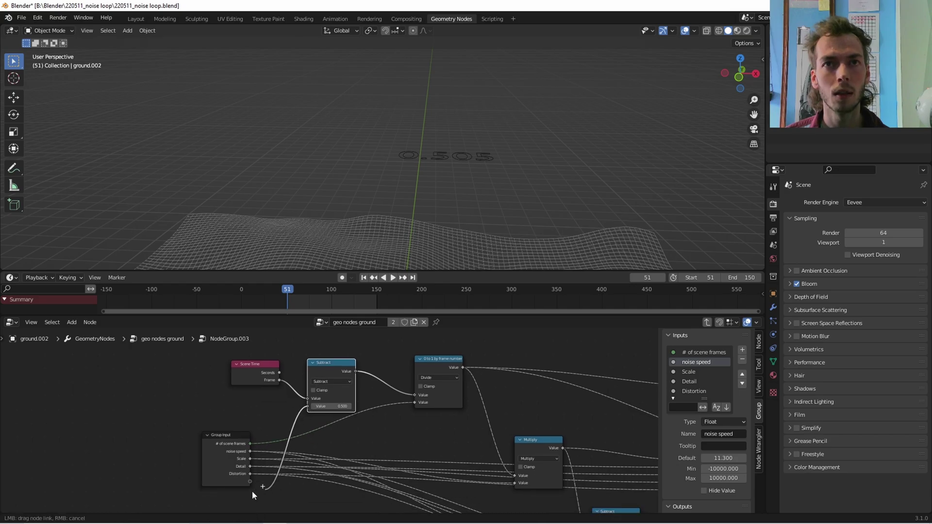
drag(252, 491, 251, 482)
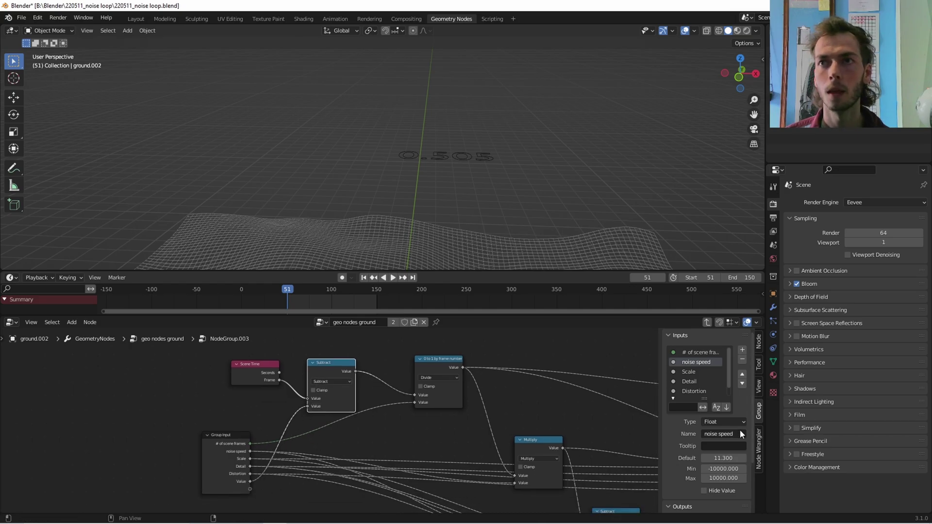
scroll(715, 375, down, 1)
click(688, 392)
click(742, 375)
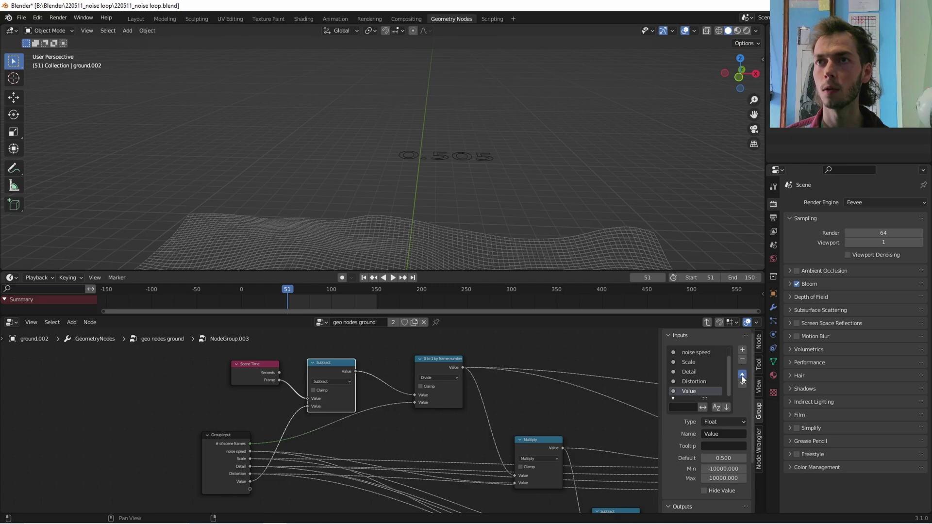
click(742, 376)
click(742, 376)
click(742, 375)
click(742, 375)
click(742, 375)
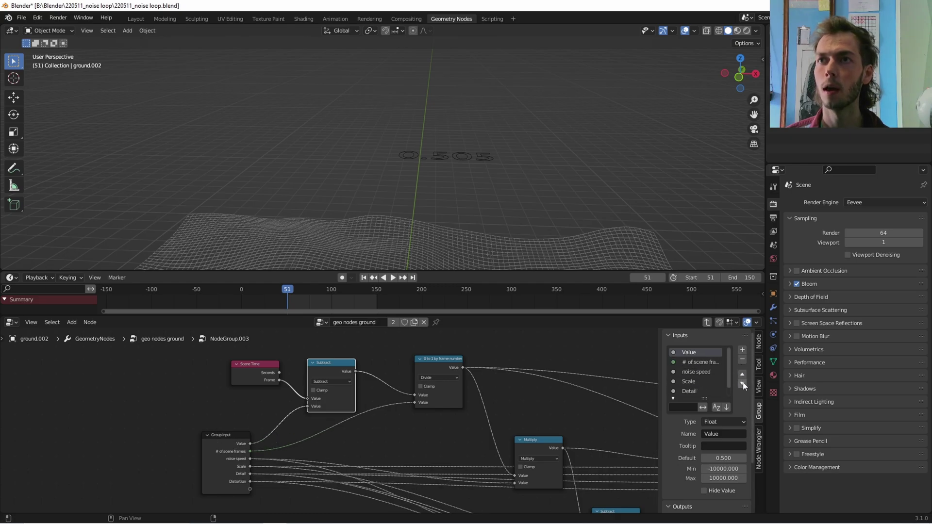
- Change the first group input's type to Integer and rename it "start frame"
click(726, 422)
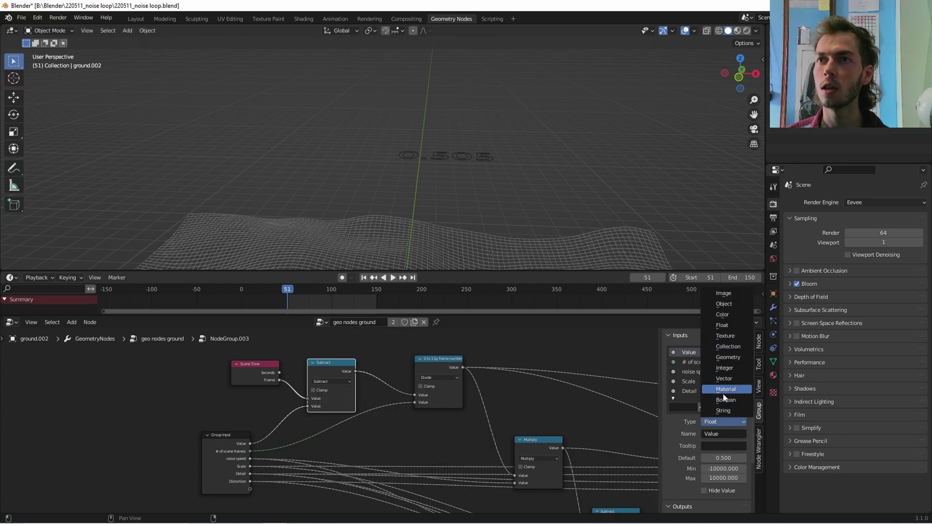
click(734, 370)
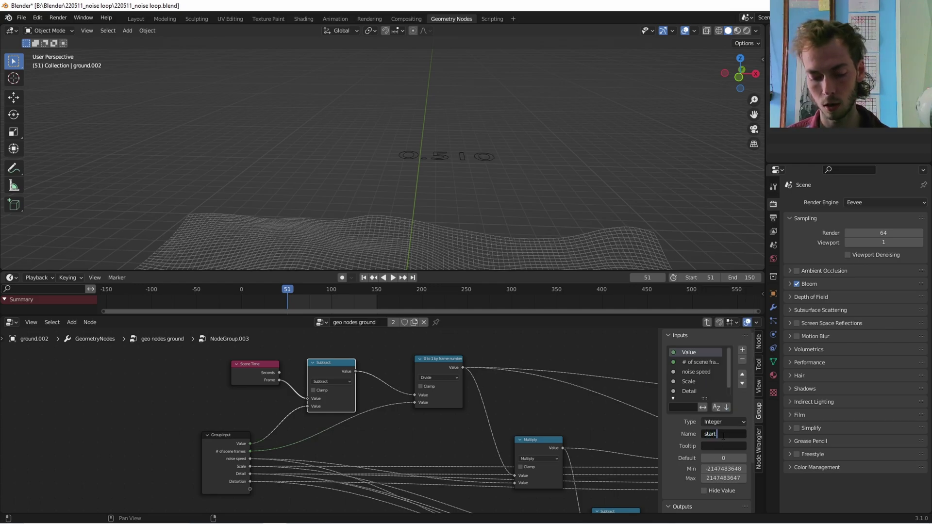
key(Return)
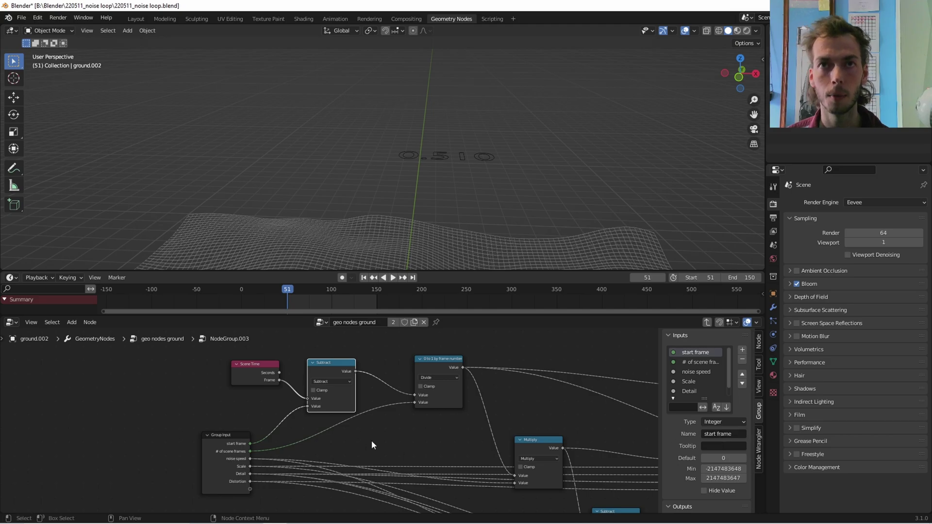
- Move the Group Input node slightly left, away from the Subtract node, and deselect it
drag(217, 473, 179, 471)
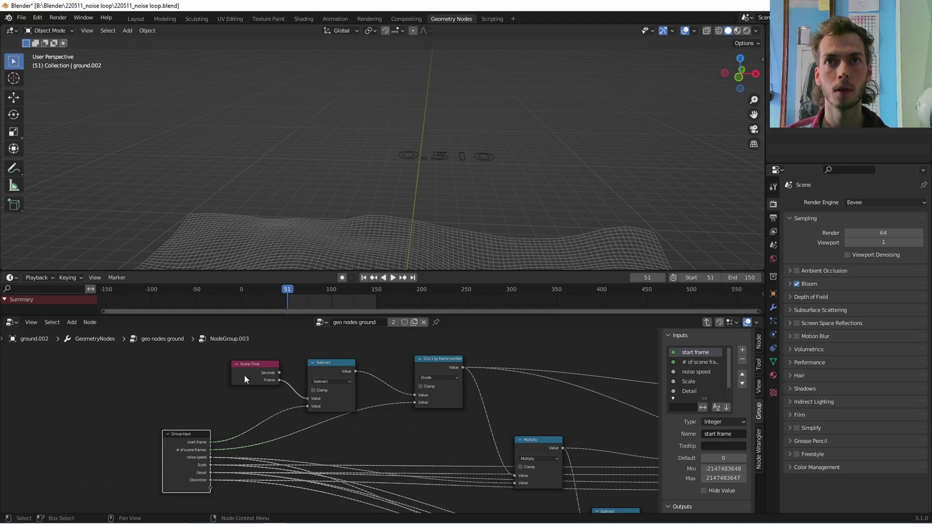
middle_drag(246, 391, 365, 404)
click(378, 418)
scroll(394, 427, up, 7)
scroll(394, 425, down, 4)
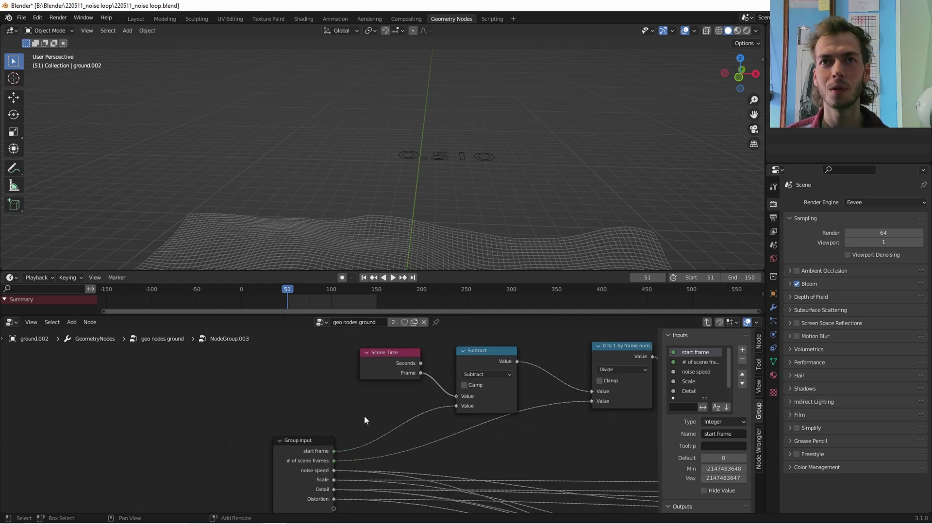
- Insert a Math node set to Add between the start frame input and the Subtract node, and arrange it below Scene Time
key(shift+a)
click(319, 323)
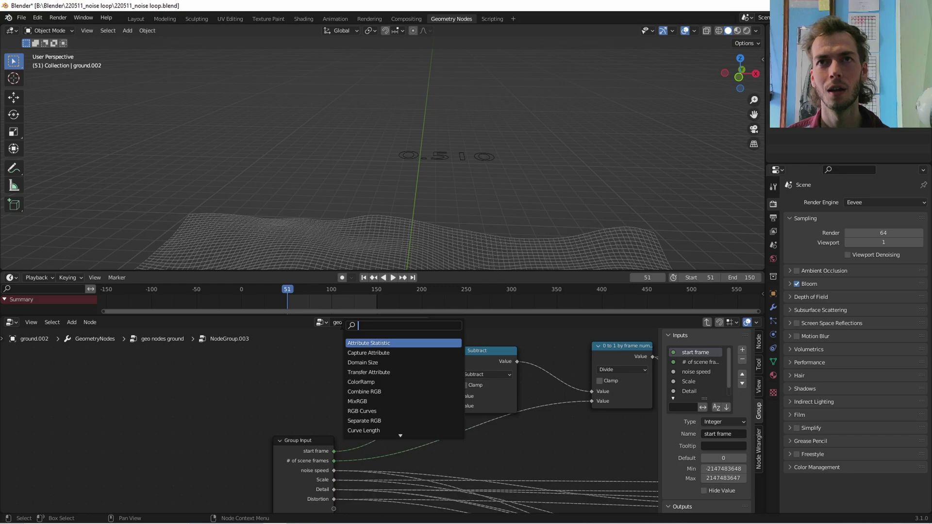
key(Return)
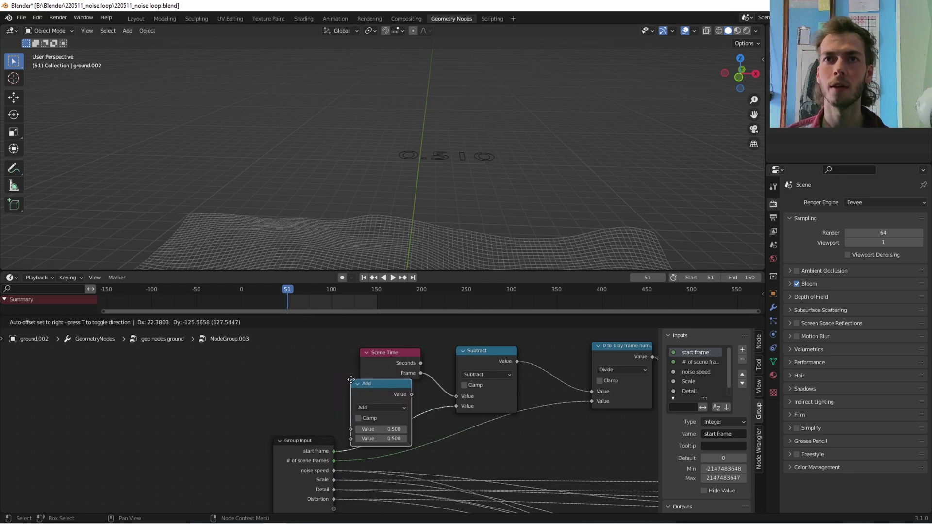
click(363, 390)
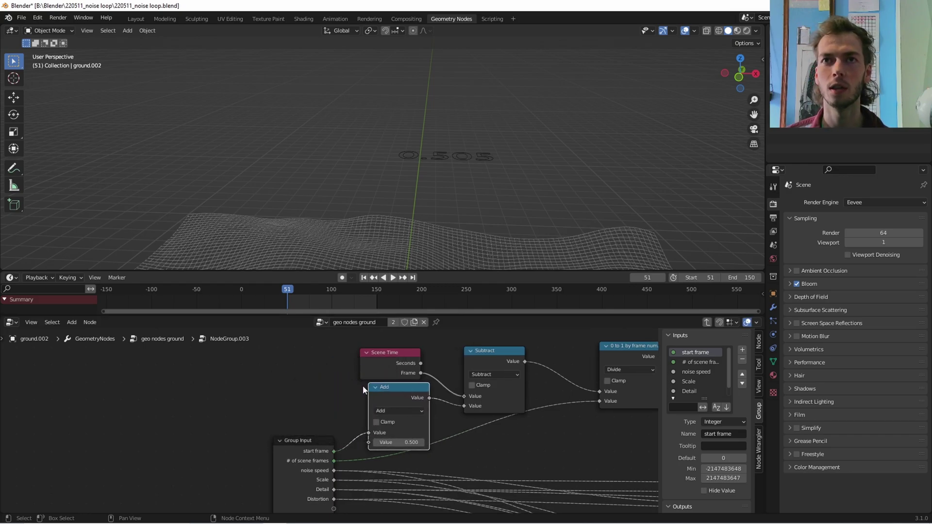
drag(355, 366, 328, 338)
drag(386, 391, 369, 382)
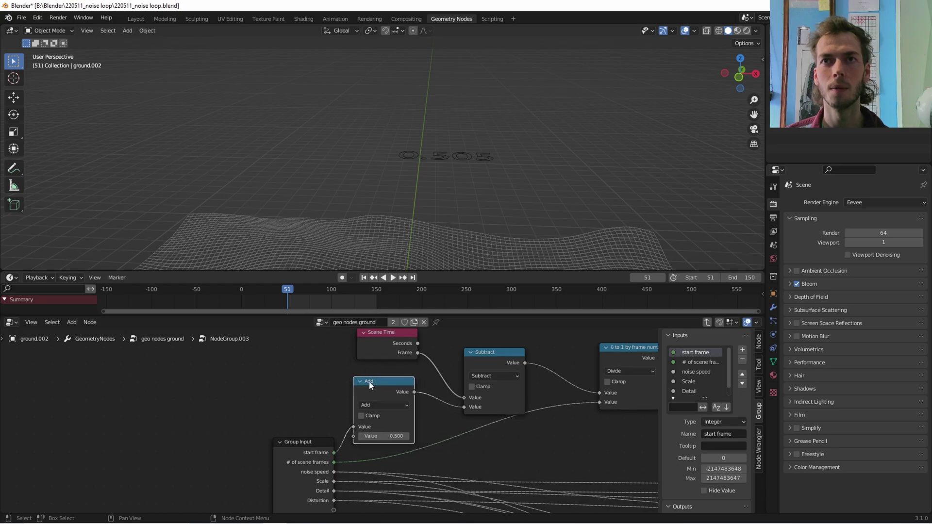
- Exit the node group and compare the terrain at the first and last frames of the scene range in a closer view
key(Tab)
scroll(351, 394, up, 4)
middle_drag(350, 395, 317, 431)
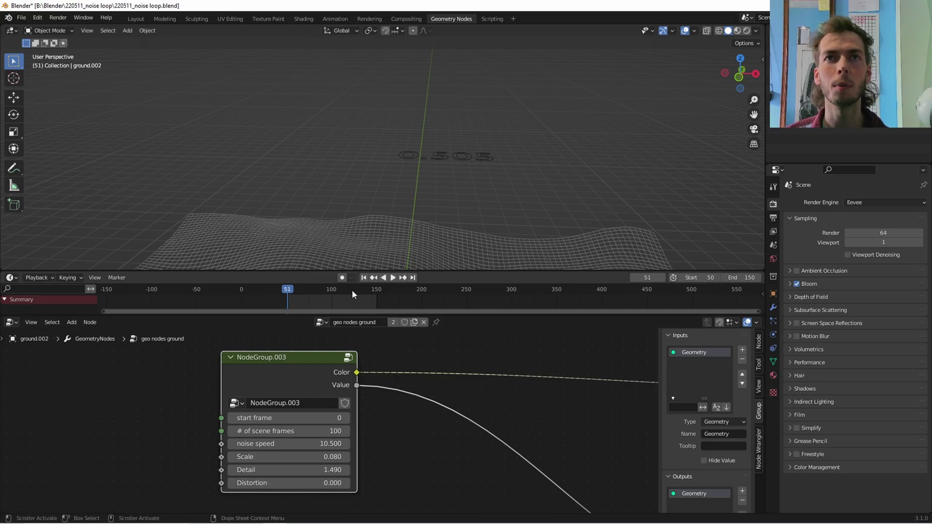
scroll(372, 234, down, 3)
shift+middle_drag(372, 234, 409, 179)
scroll(419, 213, up, 4)
shift+middle_drag(419, 213, 451, 159)
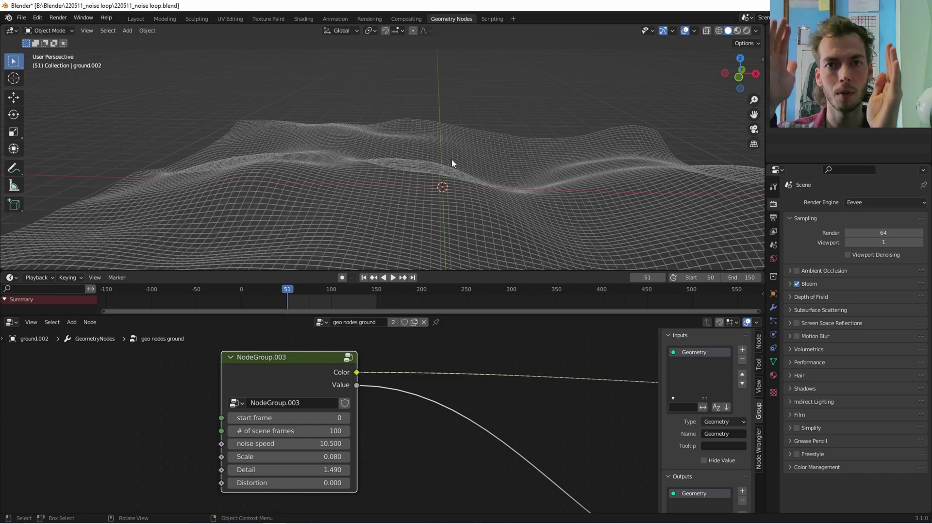
key(shift+Right)
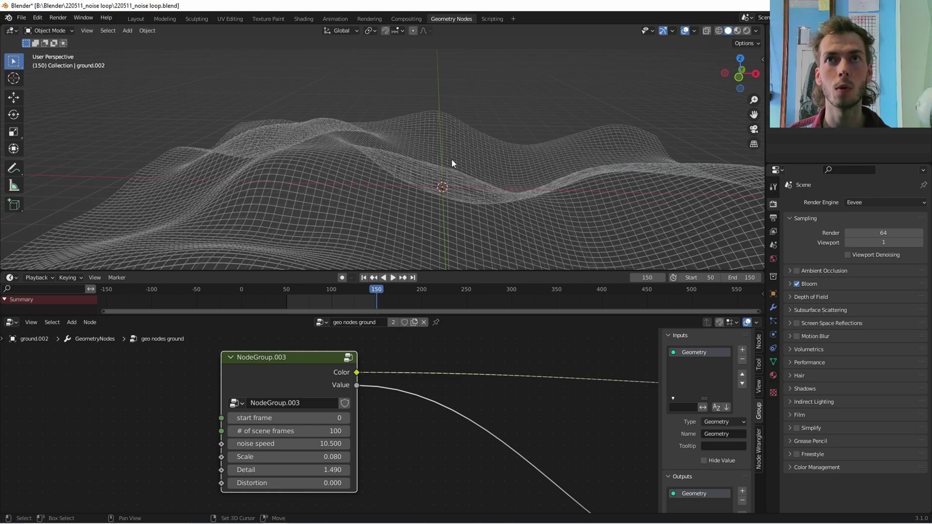
key(shift+Left)
key(shift+Right)
key(shift+Left)
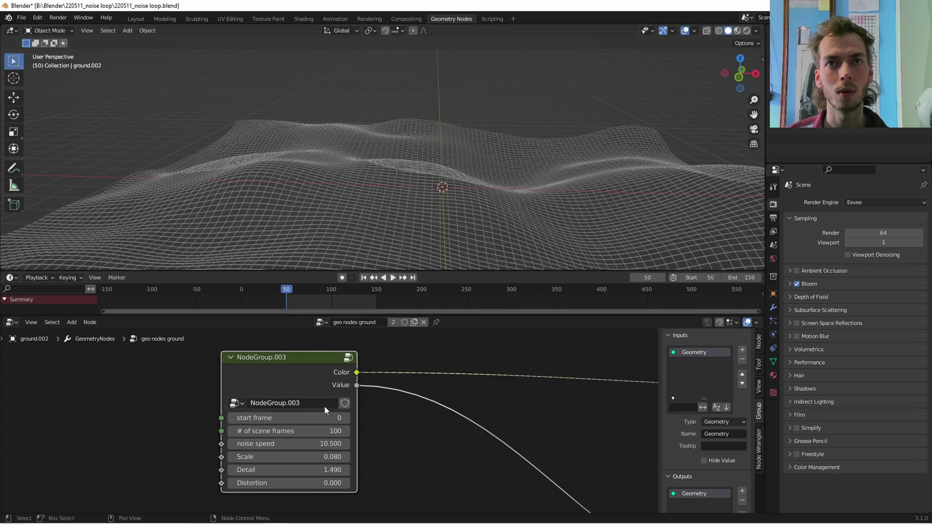
- Set the start frame value on the group node to 50
text(50)
key(Return)
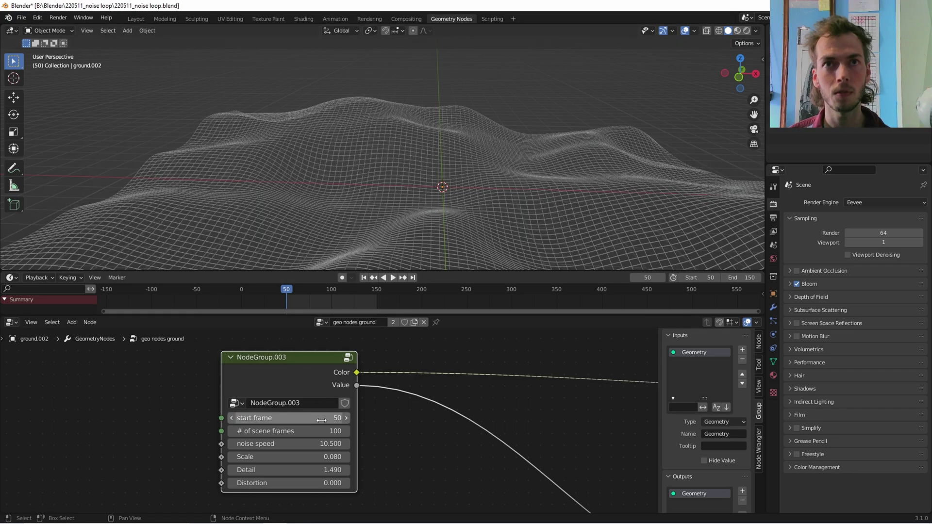
key(space)
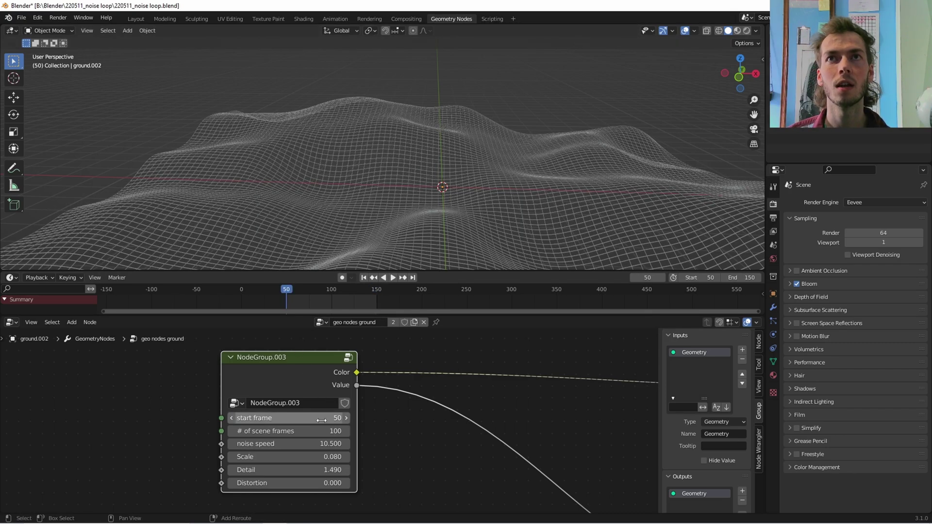
- Set the Add node's second value to 0 inside the group and play the animation from the outer node tree
key(Tab)
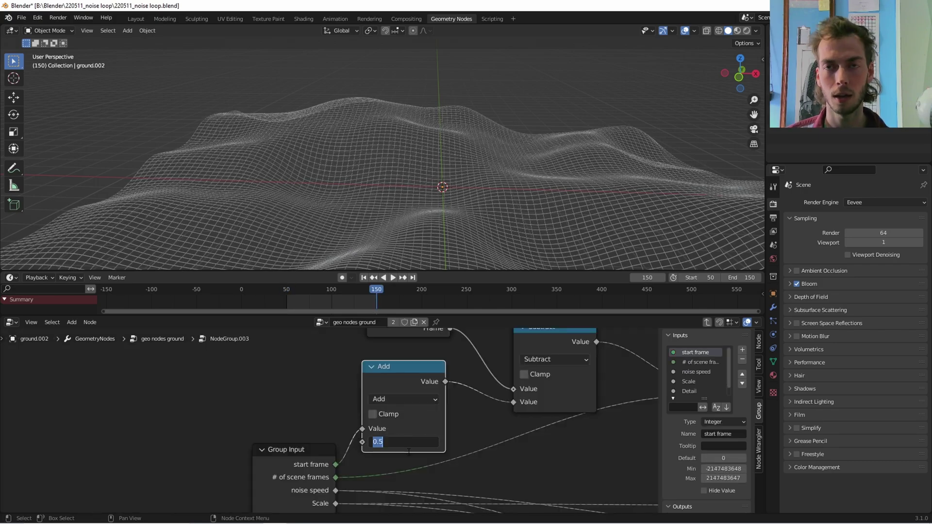
key(Escape)
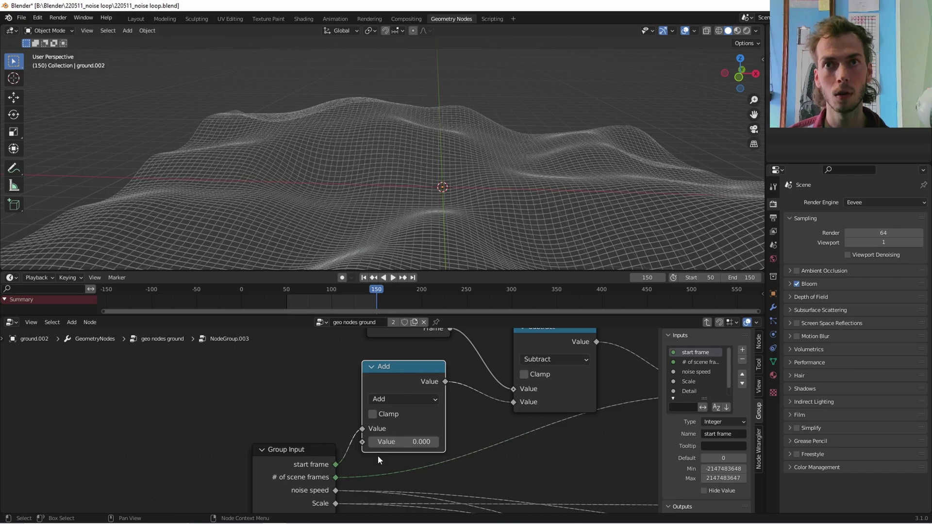
key(Tab)
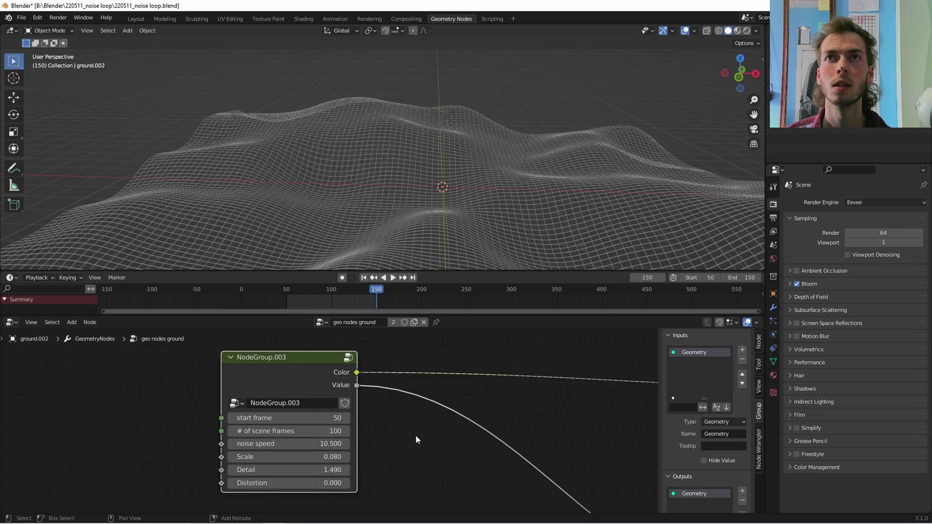
key(space)
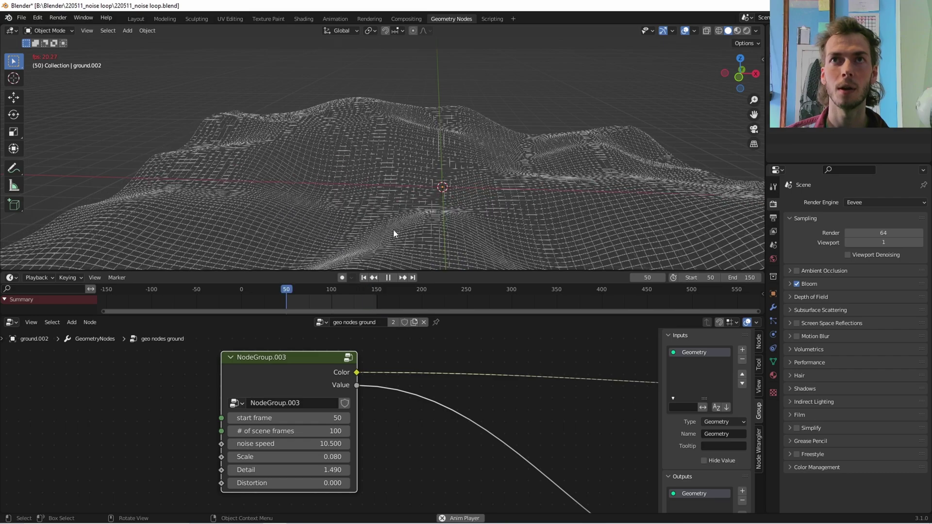
key(space)
- Set the Add node's second value to 1 inside the group and check the loop at its end frames and in playback
key(Tab)
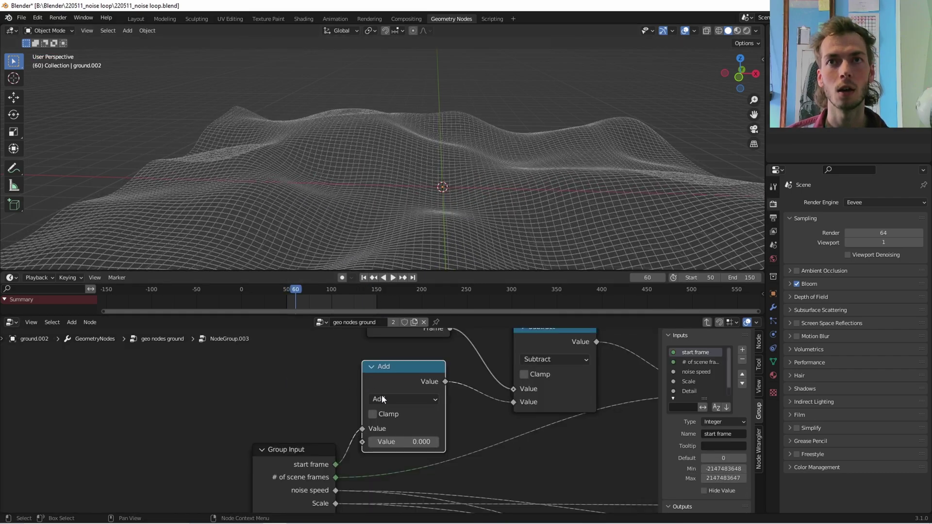
key(Return)
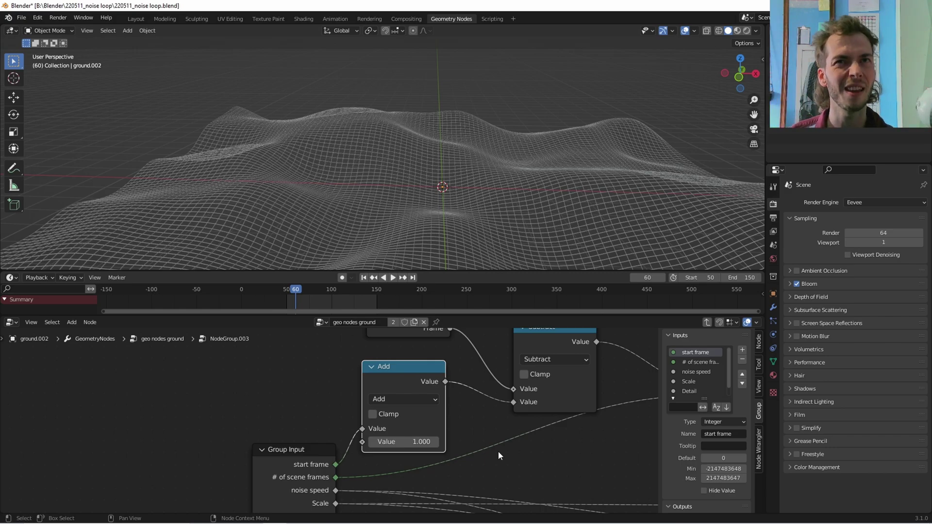
key(shift+Right)
key(shift+Left)
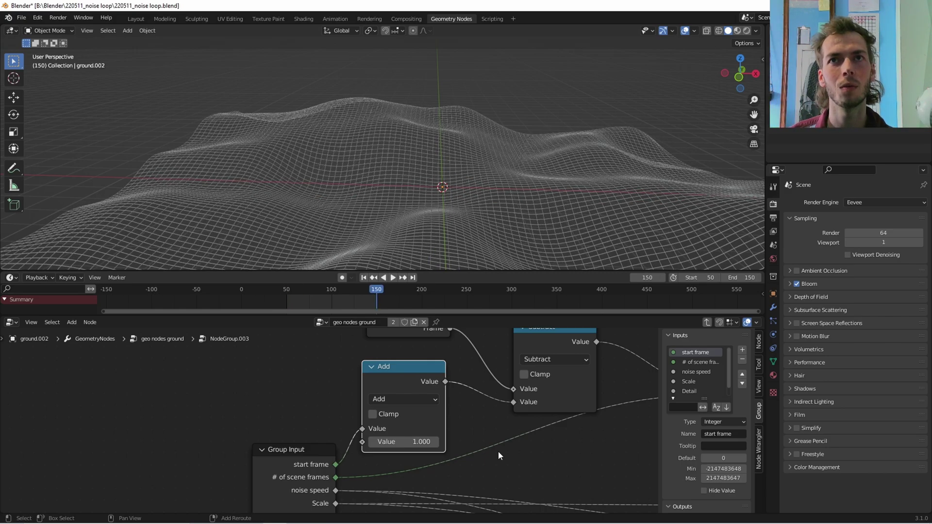
key(space)
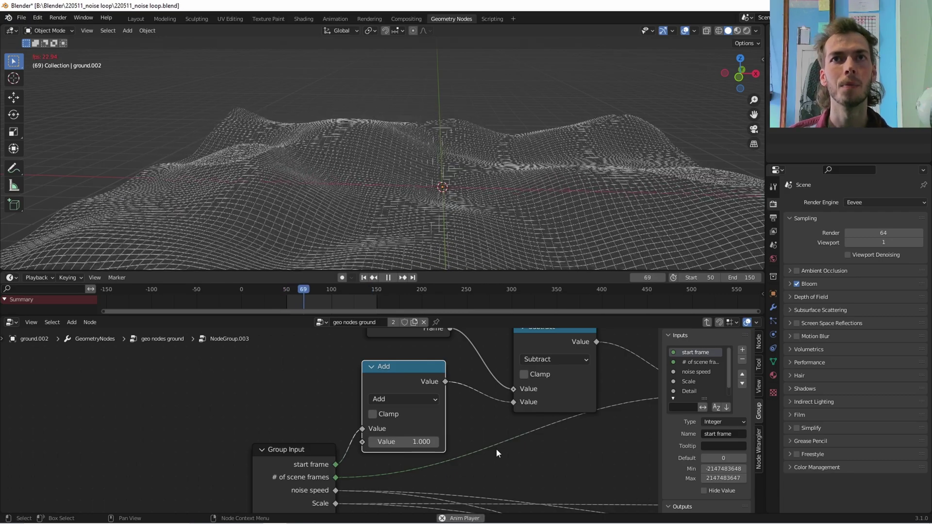
scroll(304, 395, down, 5)
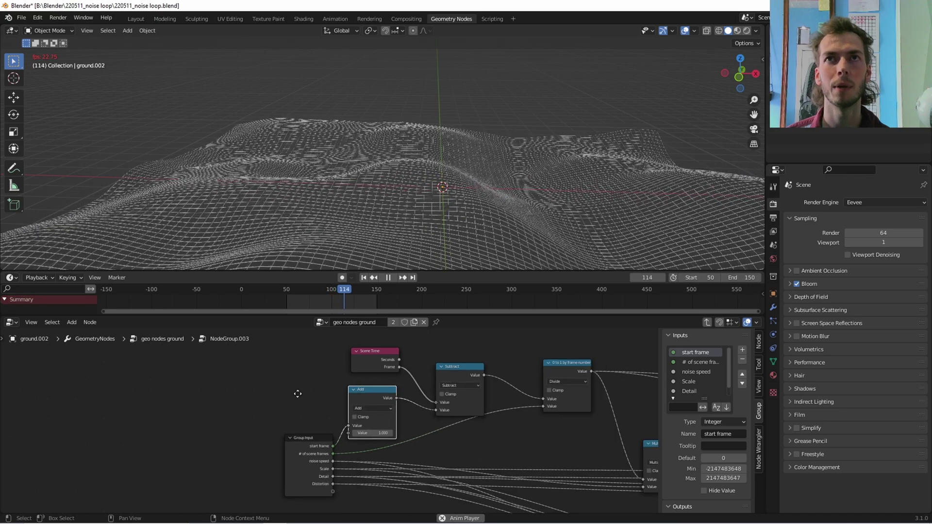
key(space)
- Exit the node group and move its node further away from the nodes it feeds
key(Tab)
scroll(279, 384, down, 1)
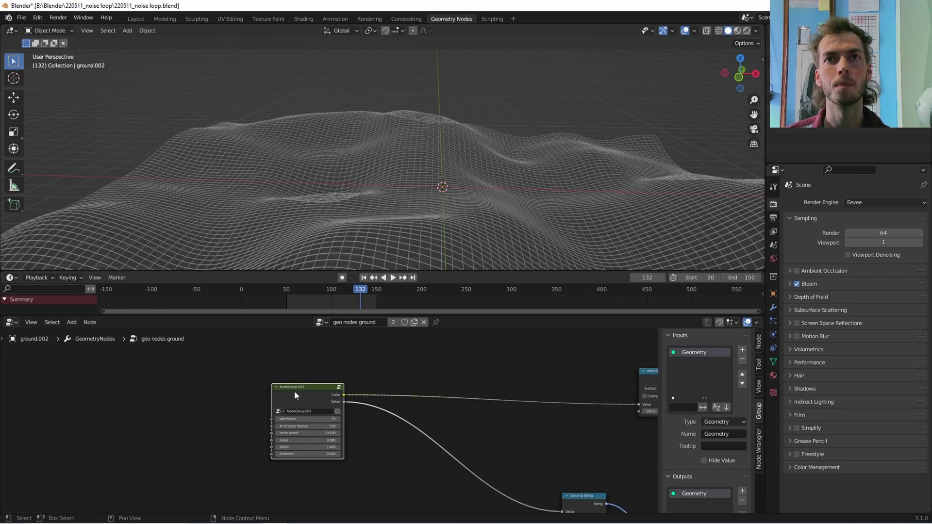
drag(294, 392, 222, 380)
scroll(345, 394, up, 8)
scroll(345, 393, down, 3)
middle_drag(345, 391, 412, 398)
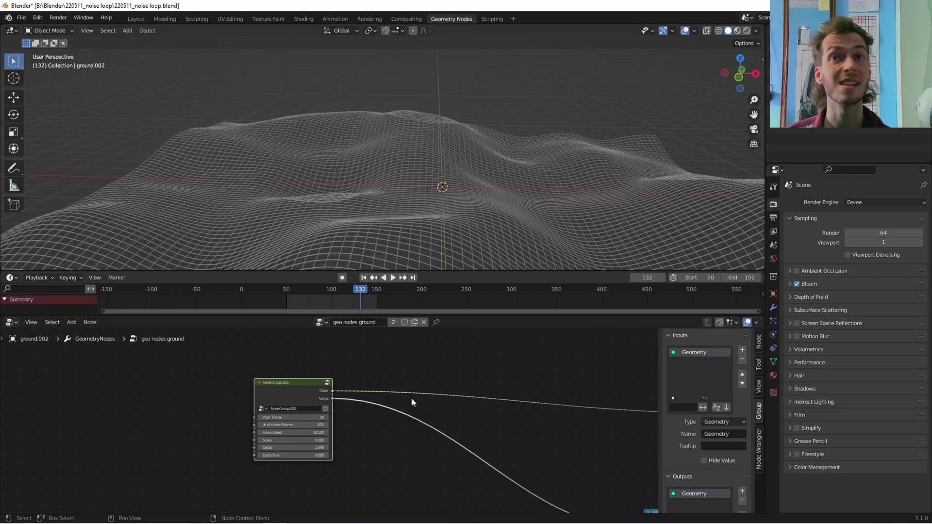
- With the animation playing, set the group's # of scene frames to 200 and the scene's end frame to 250
key(space)
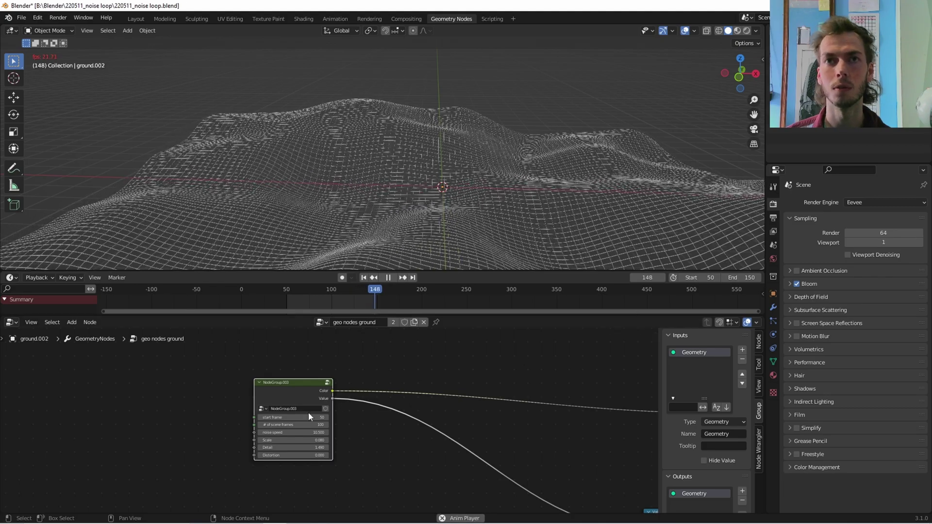
scroll(320, 425, up, 3)
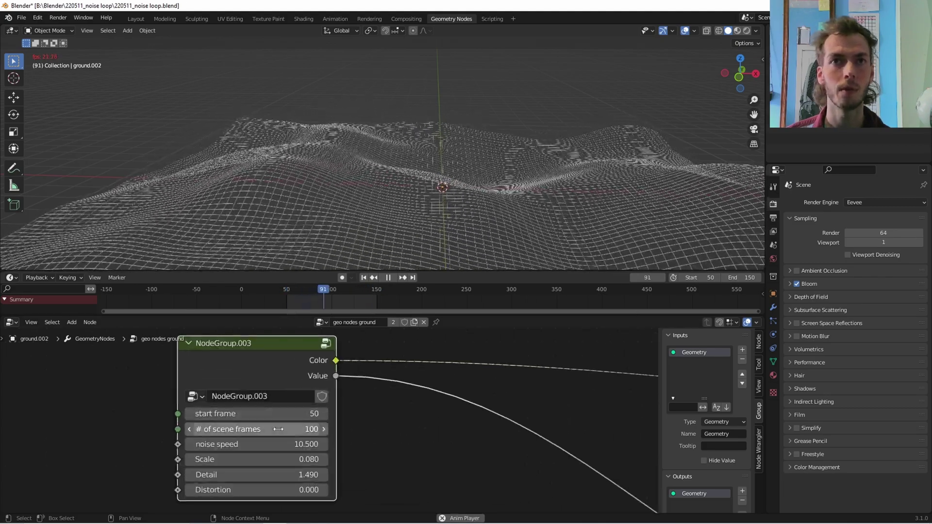
click(279, 429)
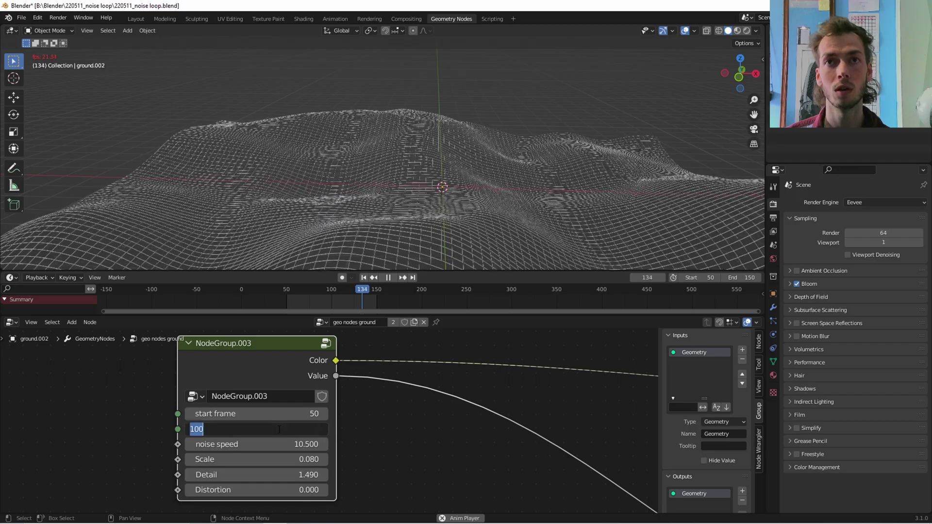
text(200)
key(Return)
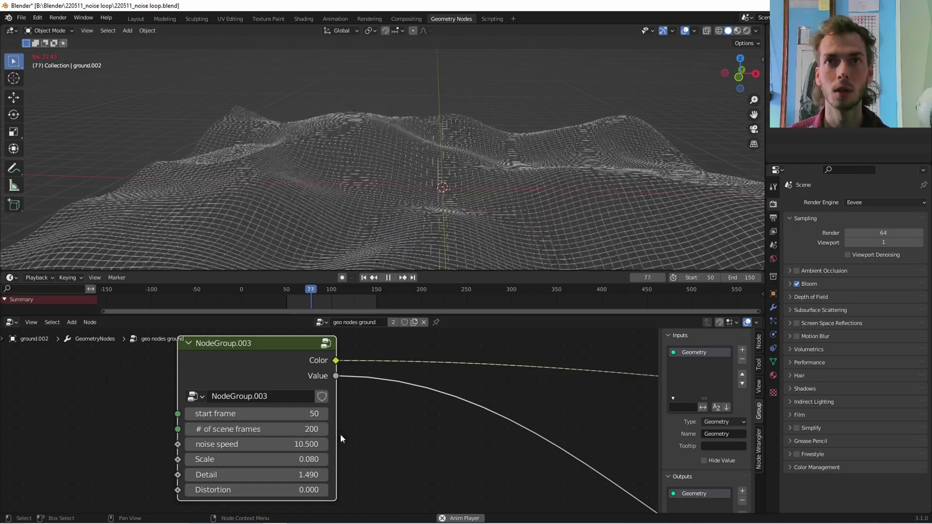
click(748, 277)
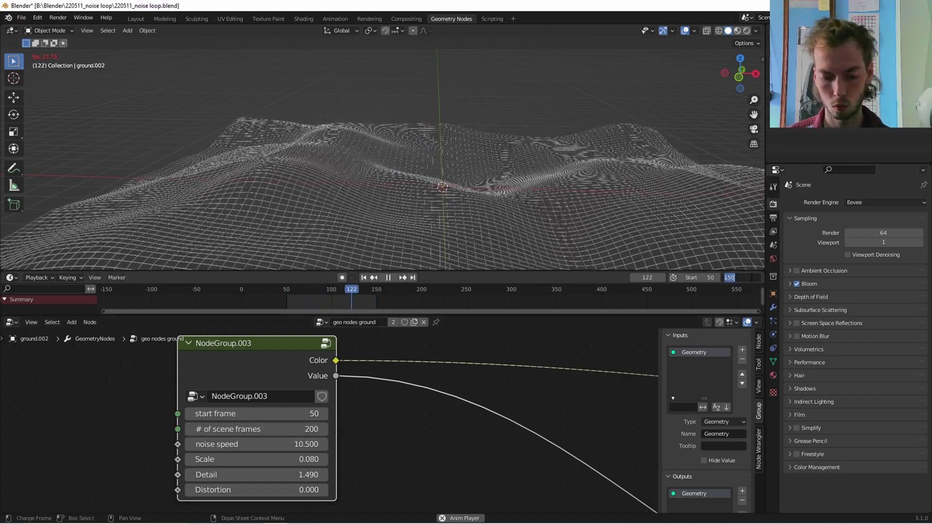
text(250)
key(Return)
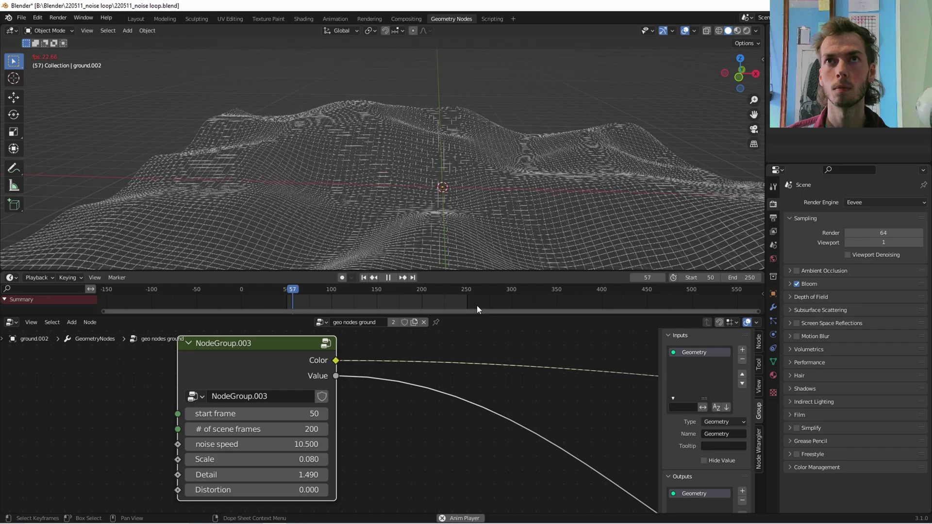
- Raise the group's noise speed to 34.2, watch the loop restart with the whole terrain in view, and stop playback
drag(263, 445, 380, 444)
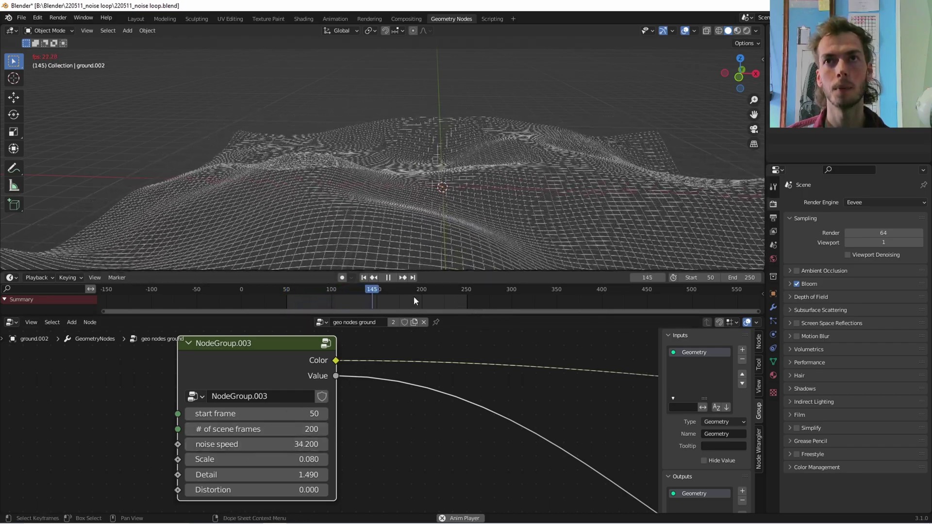
click(450, 291)
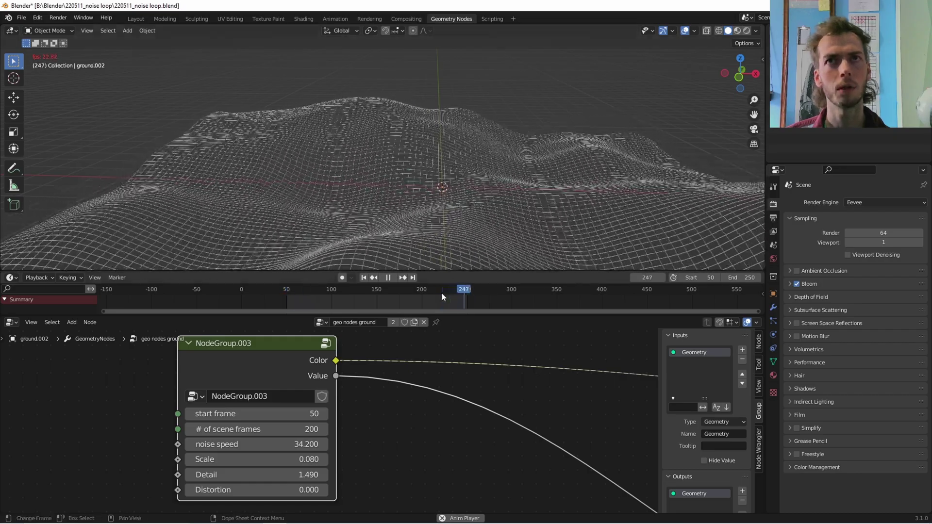
middle_drag(285, 229, 368, 231)
scroll(368, 231, down, 5)
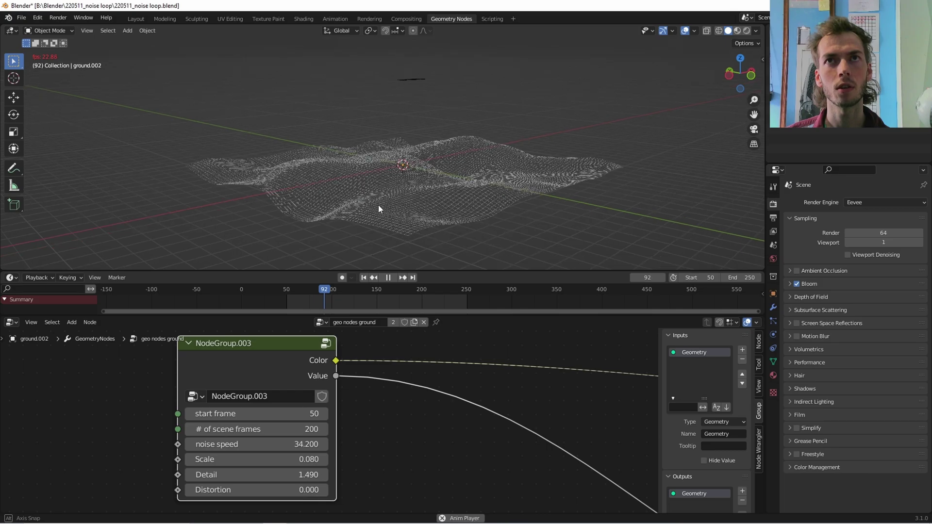
key(space)
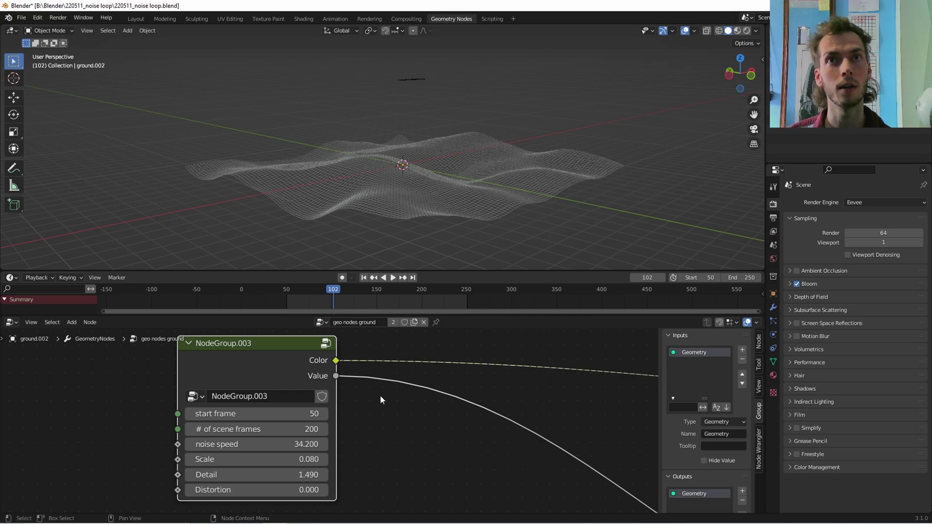
- Enter the node group, hide the sidebar, and examine the node chain from Scene Time through the Divide node to Mix
scroll(476, 433, down, 5)
scroll(433, 432, down, 1)
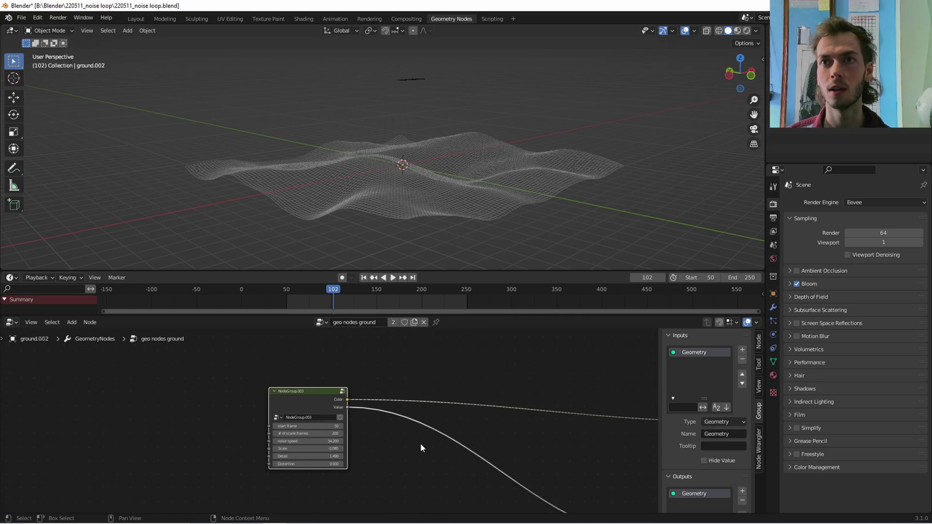
key(Tab)
middle_drag(389, 392, 280, 458)
scroll(293, 453, up, 4)
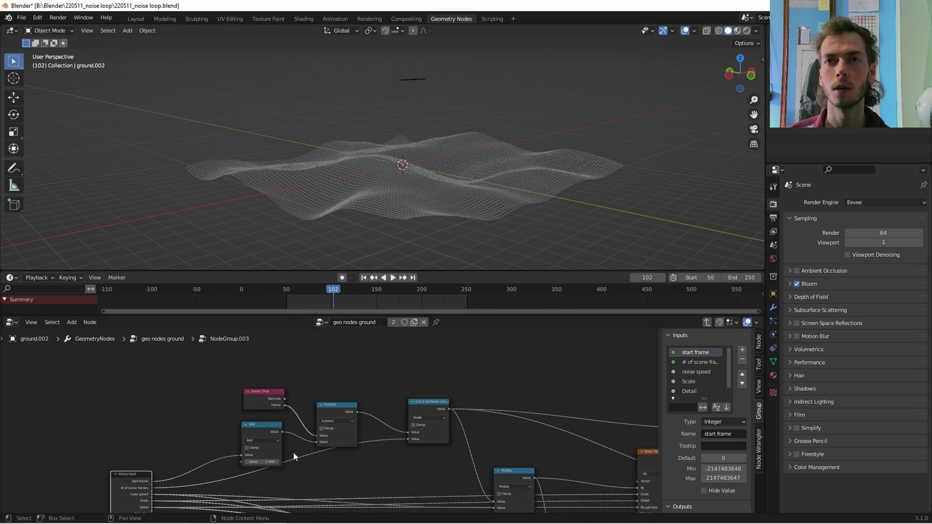
drag(223, 394, 235, 417)
scroll(544, 429, down, 2)
key(n)
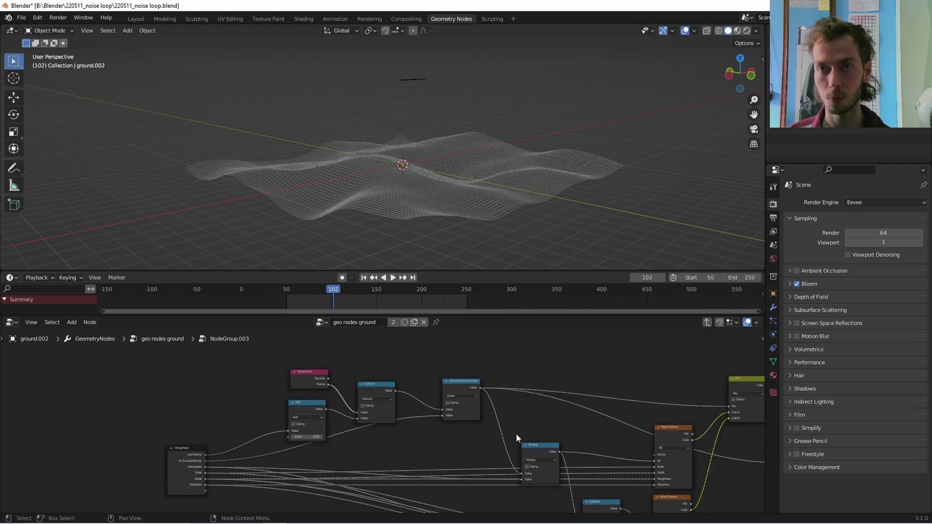
scroll(517, 434, down, 4)
scroll(420, 404, up, 5)
middle_drag(558, 431, 423, 478)
scroll(470, 391, up, 2)
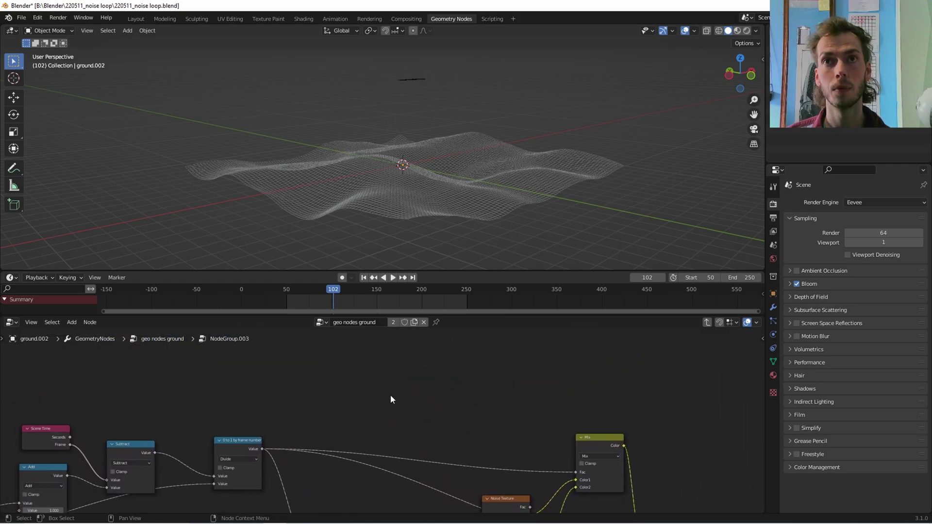
key(shift+a)
key(p)
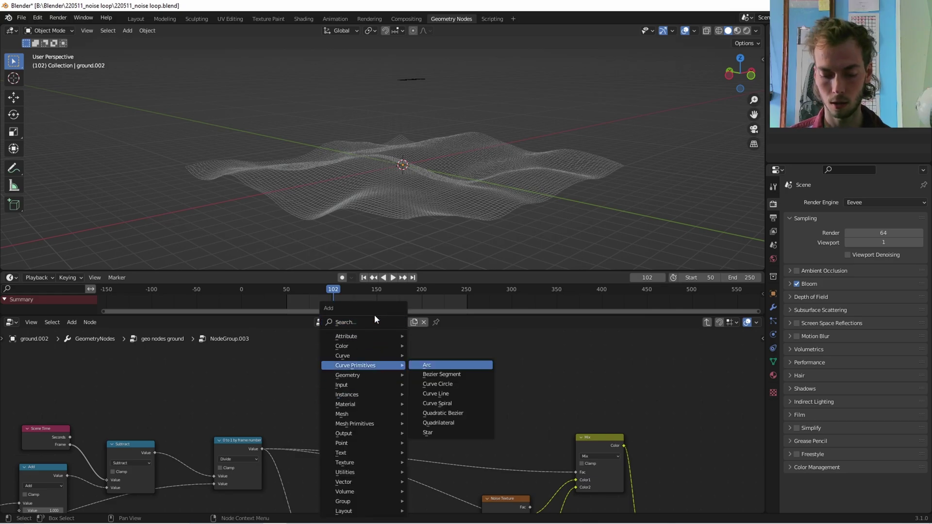
key(s)
key(Escape)
- Add a Position node in the empty space above the links running from the Divide node to Mix
key(shift+a)
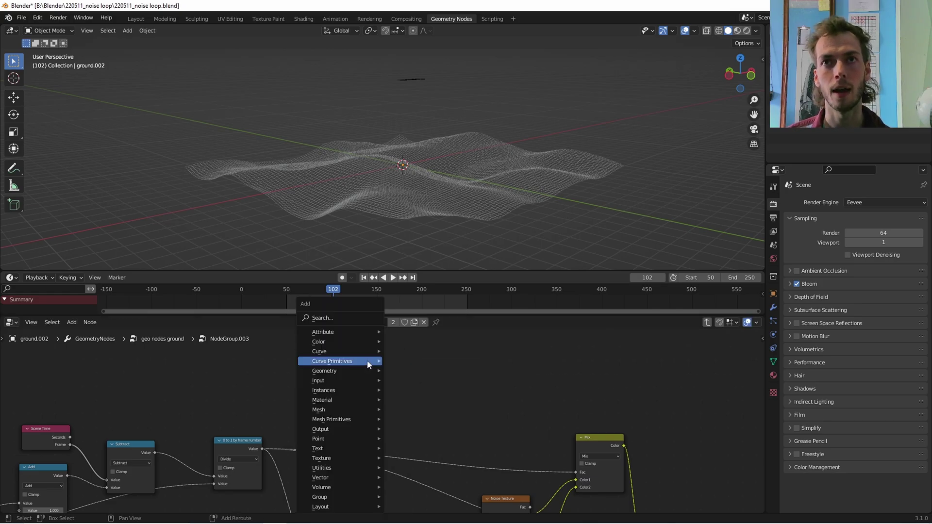
click(340, 317)
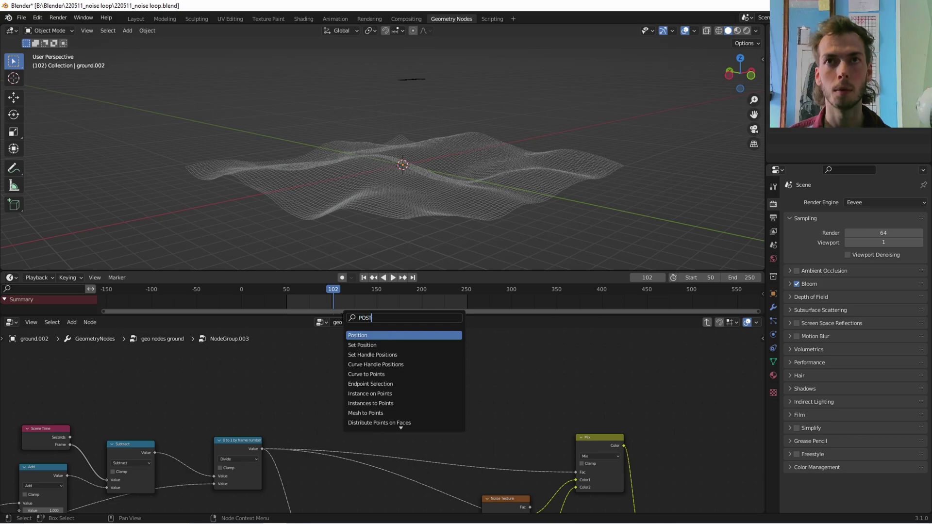
text(POS)
key(Return)
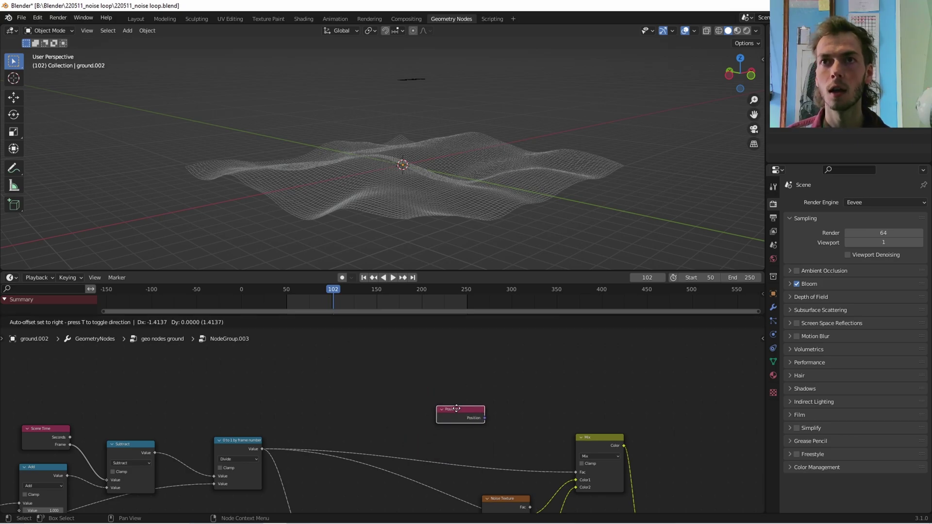
click(412, 394)
- Add a Vector Math node set to Add and feed the Position output into its first vector input
key(shift+a)
click(443, 325)
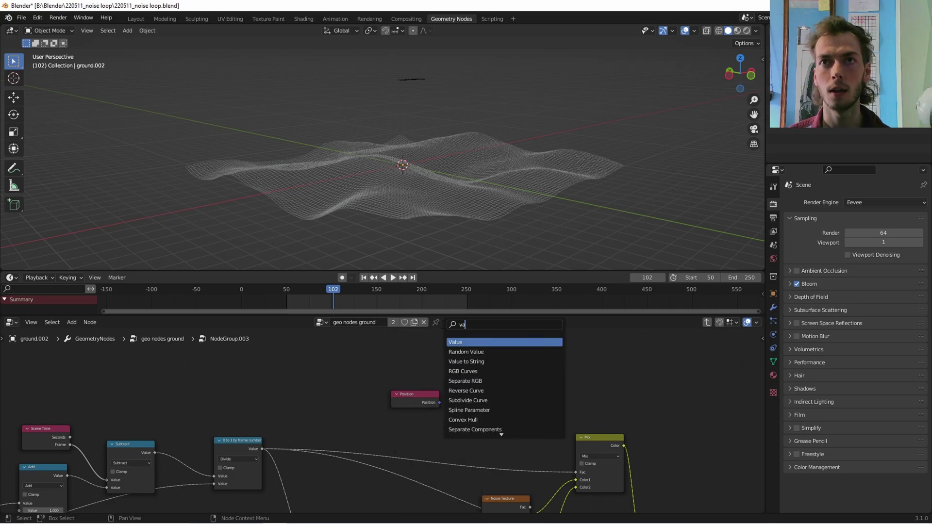
key(Down)
key(Return)
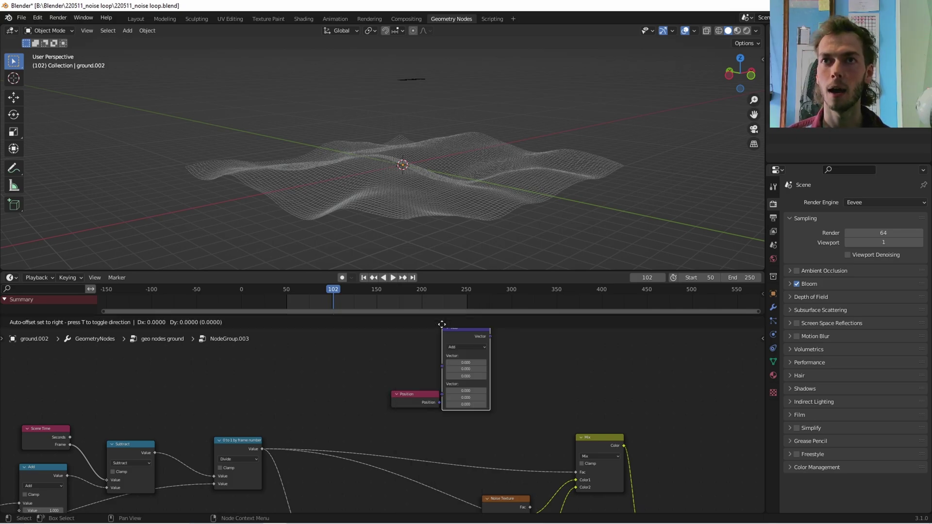
click(466, 355)
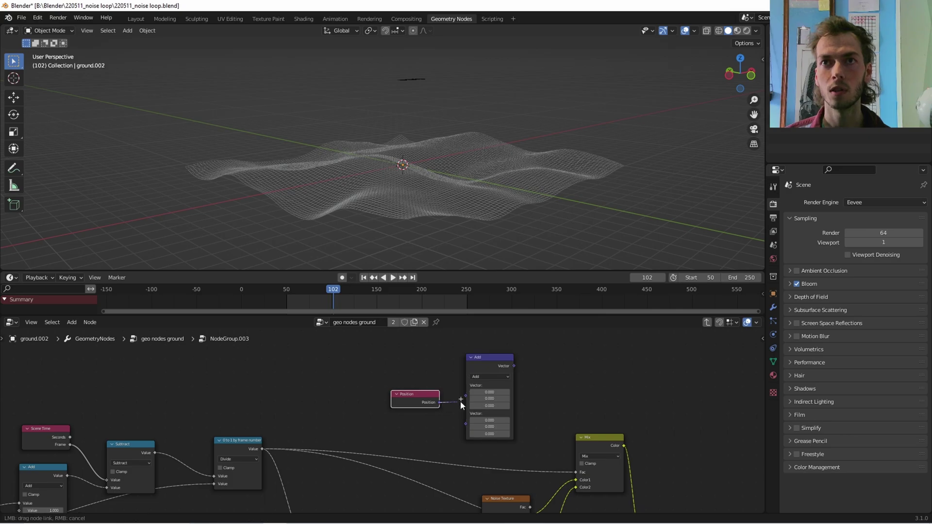
drag(460, 401, 464, 395)
- Add a Combine XYZ node beside the vector Add node and try linking Add's output to its X input
key(shift+a)
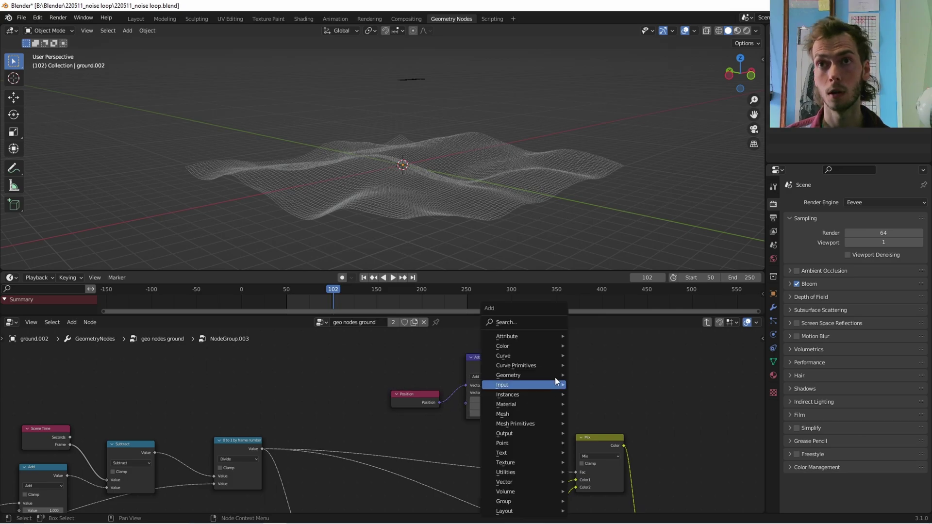
click(543, 322)
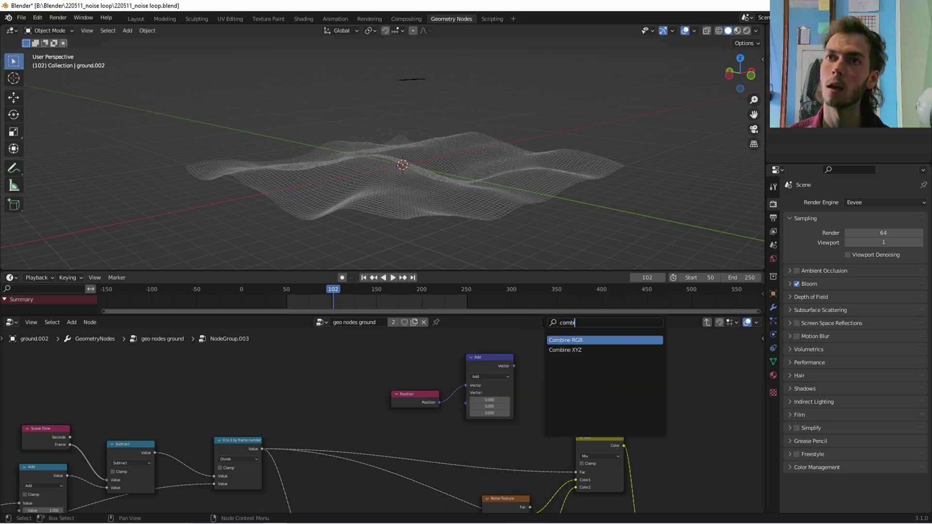
key(Down)
key(Return)
click(550, 366)
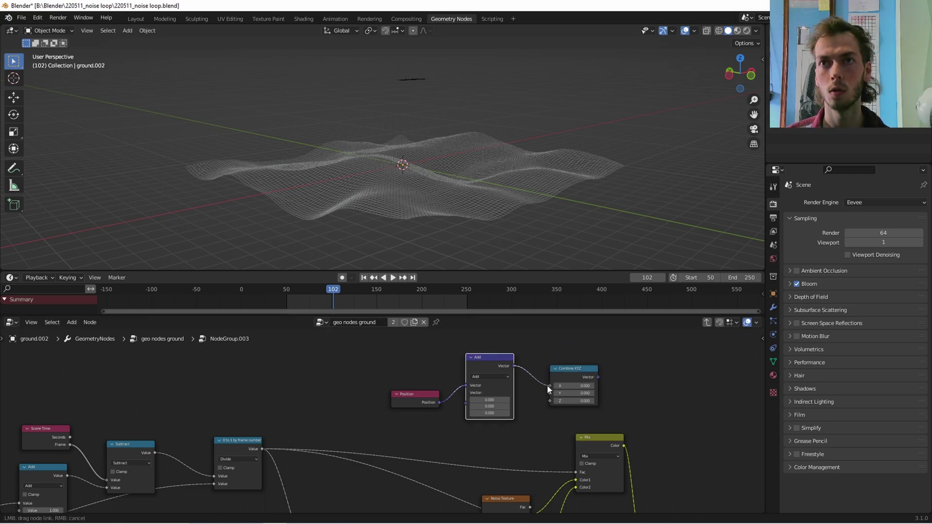
drag(552, 386, 551, 386)
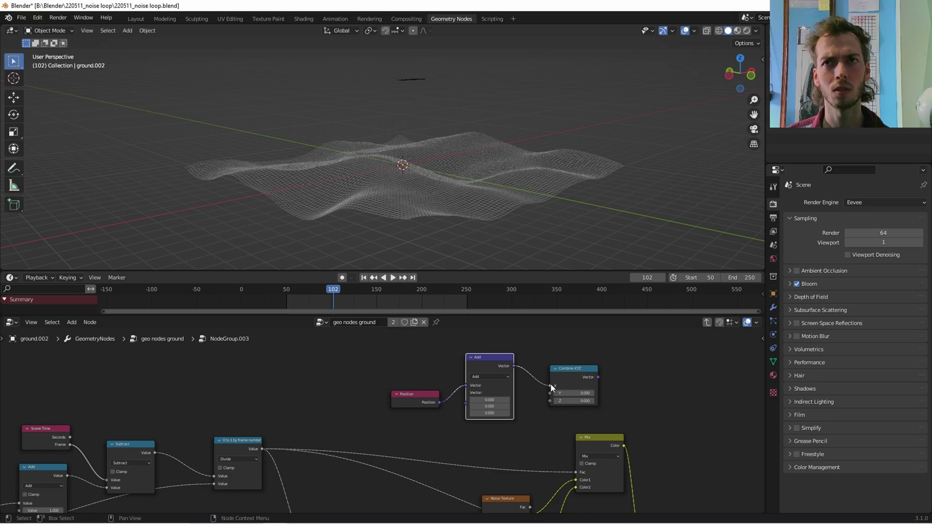
- Remove the link from the vector Add node to Combine XYZ and place Combine XYZ beneath the Position node
scroll(553, 384, down, 3)
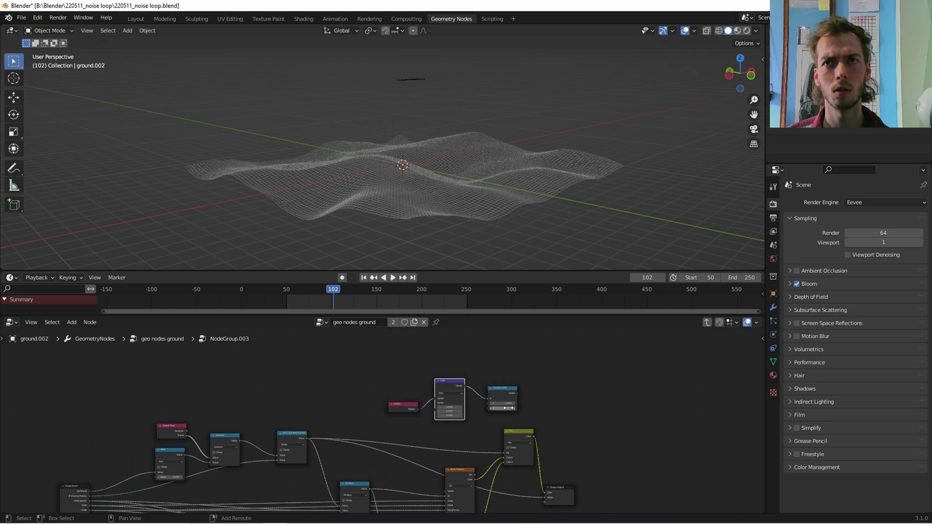
right_click(522, 342)
click(529, 344)
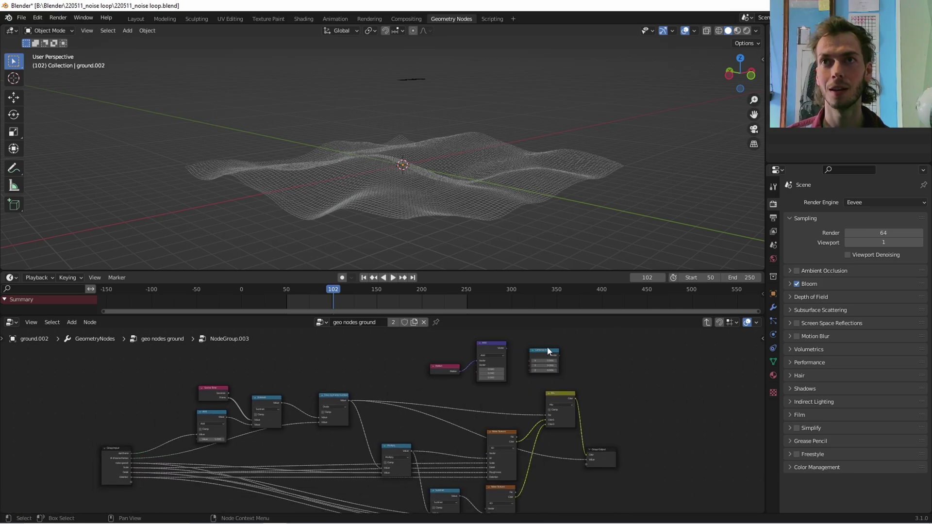
drag(546, 348, 472, 382)
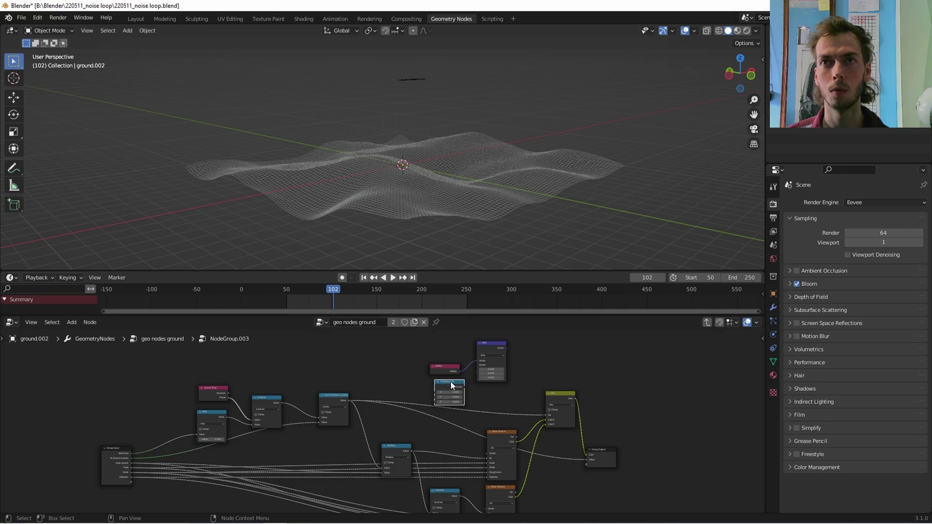
- Connect the Combine XYZ output to the vector Add node's second input and tuck Combine XYZ closer under Position
scroll(451, 382, up, 8)
middle_drag(546, 353, 483, 391)
drag(484, 391, 509, 368)
drag(442, 339, 445, 332)
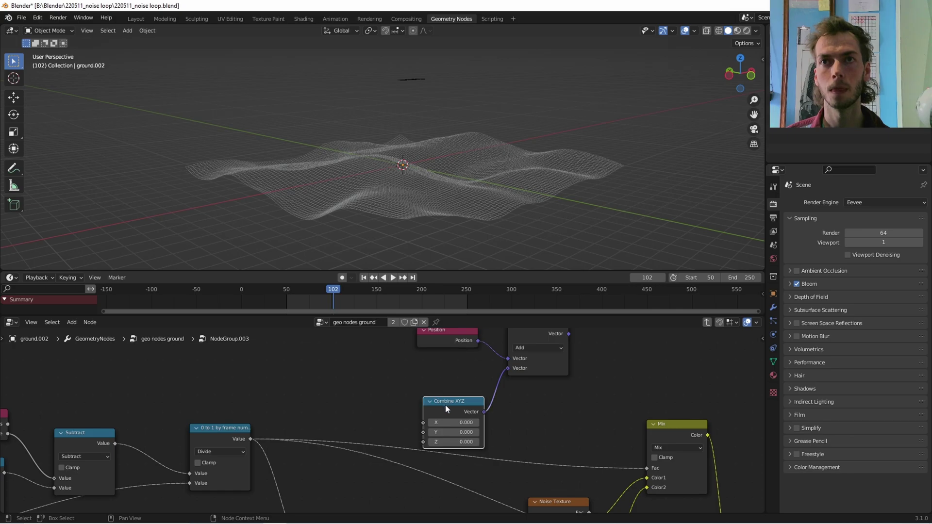
drag(445, 404, 441, 383)
- Shift the Position, Combine XYZ and Add nodes together and connect Add's output to the upper Noise Texture's Vector input
scroll(459, 387, down, 3)
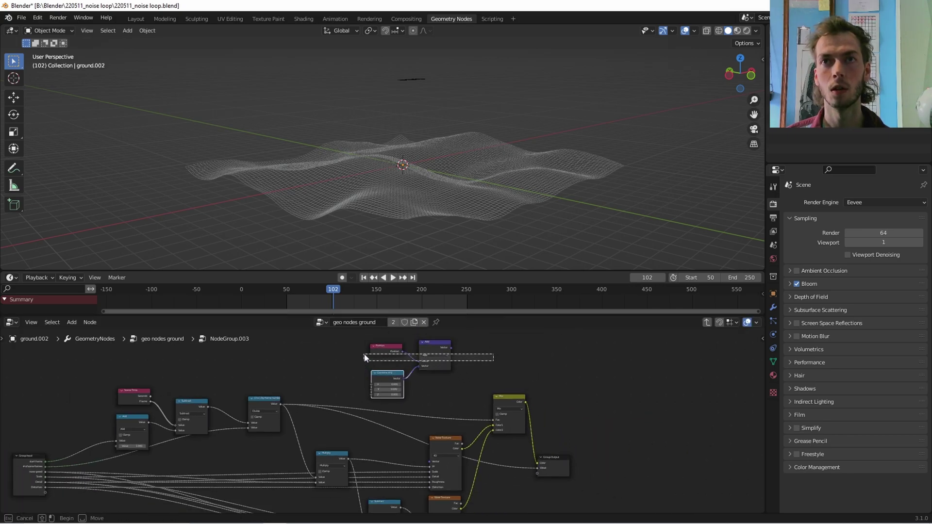
drag(421, 394, 341, 345)
key(g)
click(388, 385)
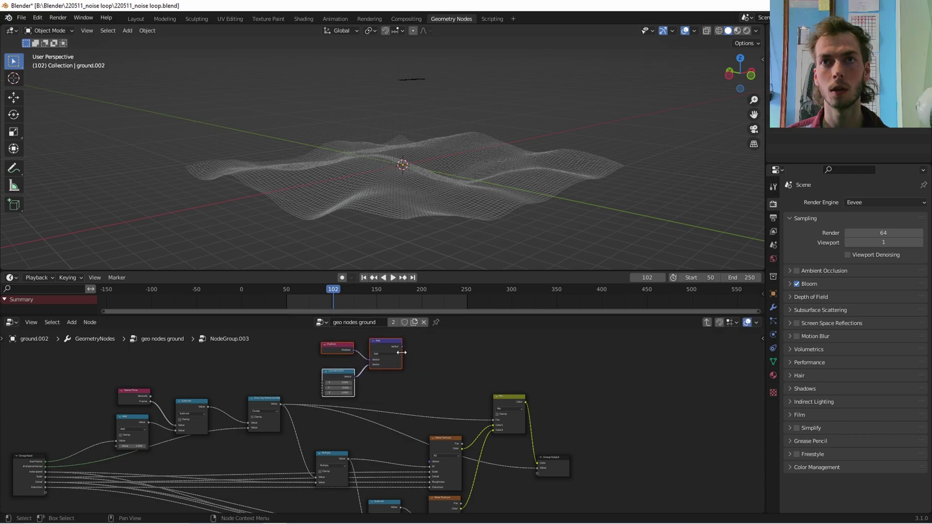
drag(401, 346, 430, 460)
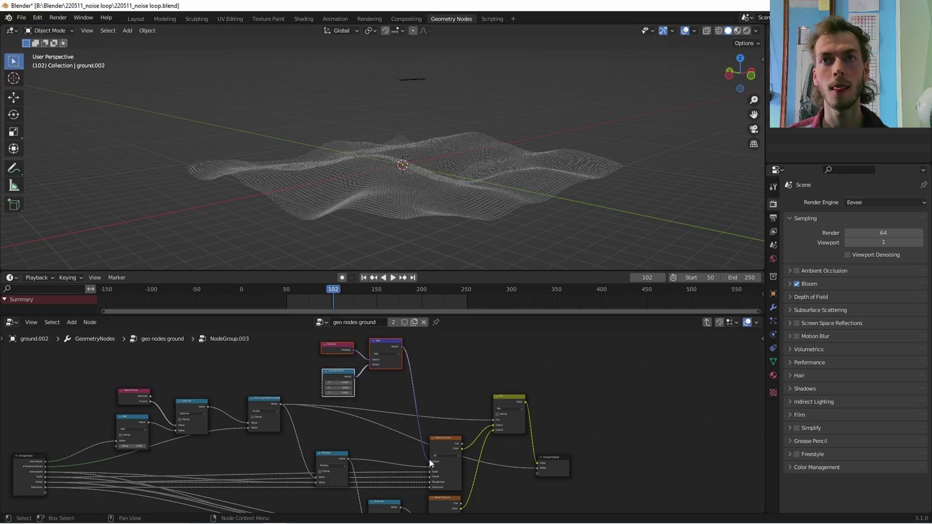
- Cut the Multiply link to the upper Noise Texture's W input and connect Multiply to Combine XYZ's X input instead
scroll(353, 395, up, 1)
middle_drag(351, 395, 479, 390)
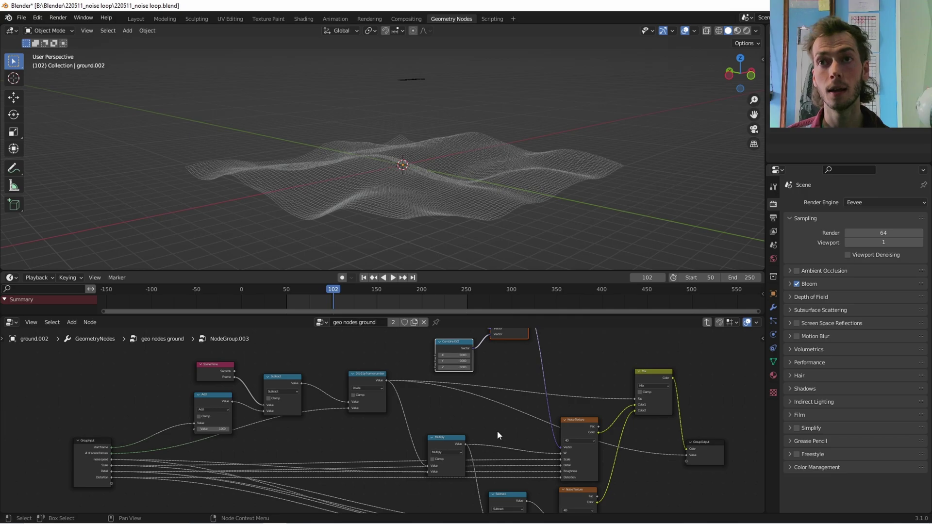
ctrl+right_drag(496, 434, 496, 450)
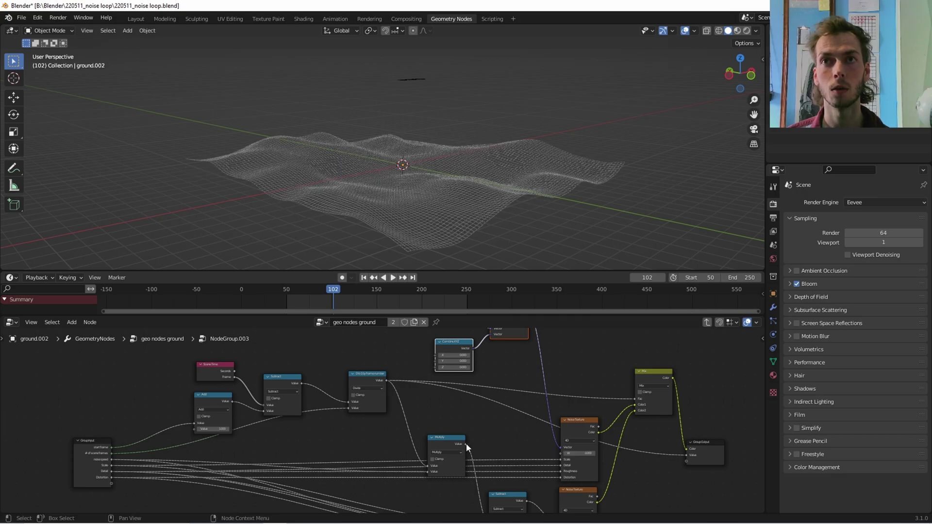
drag(466, 444, 449, 353)
- Duplicate the Position, Combine XYZ and vector Add nodes and place the copies below the lower Noise Texture
scroll(455, 382, down, 2)
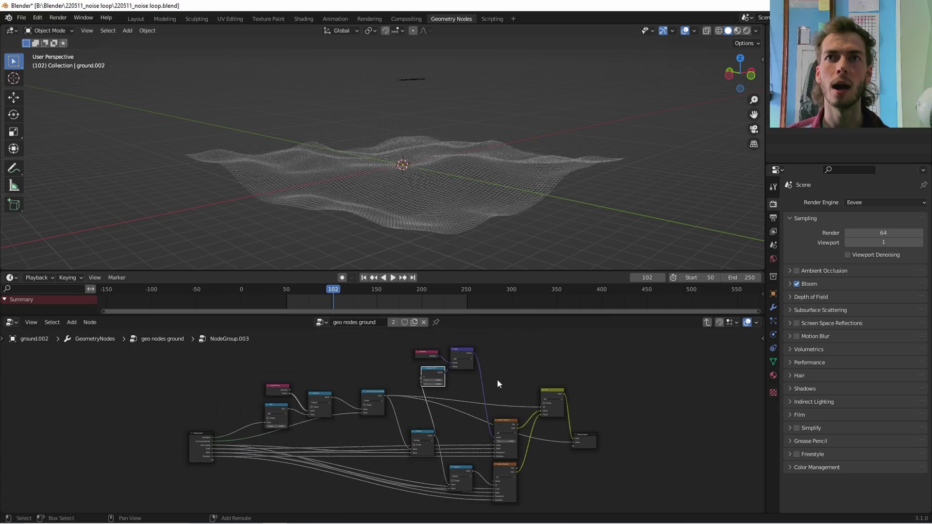
drag(445, 353, 512, 378)
key(g)
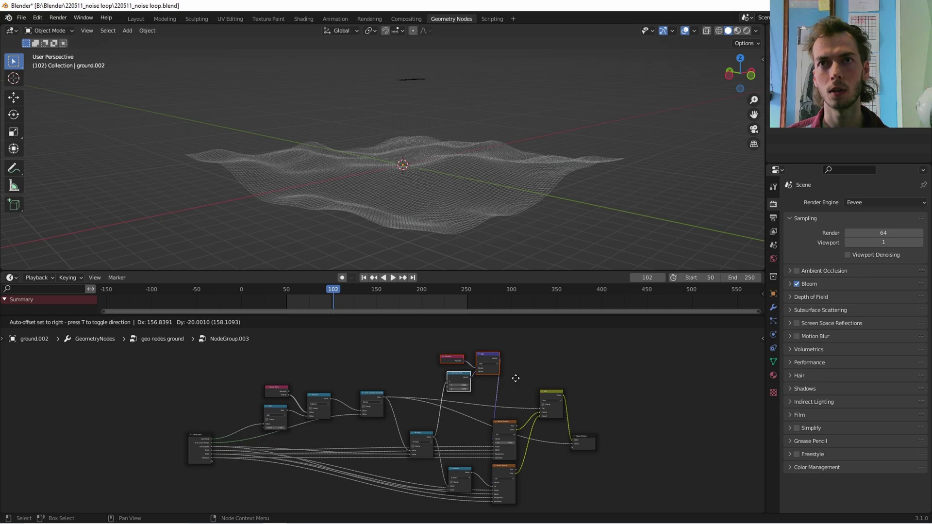
scroll(515, 381, down, 2)
click(548, 478)
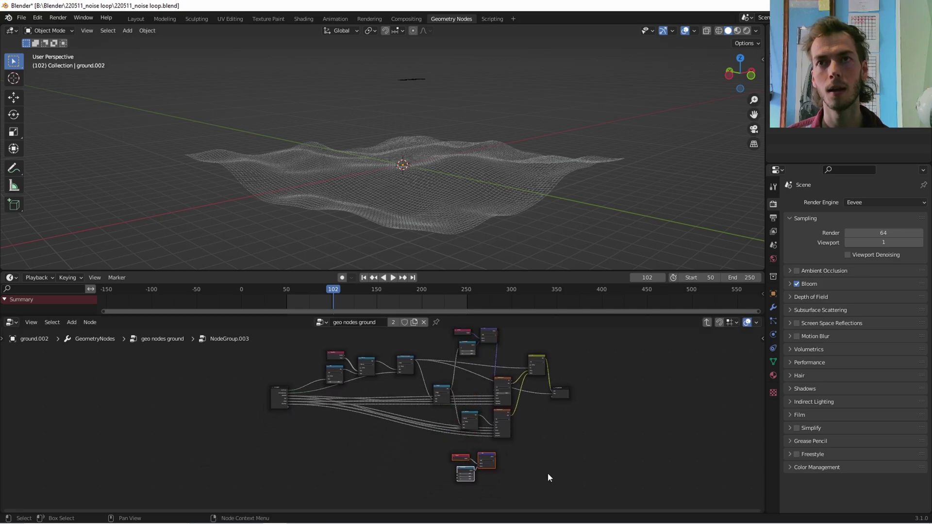
- Space Subtract and the lower Noise Texture apart, and replace its W link with the copied Add node's output into Vector
scroll(548, 478, up, 3)
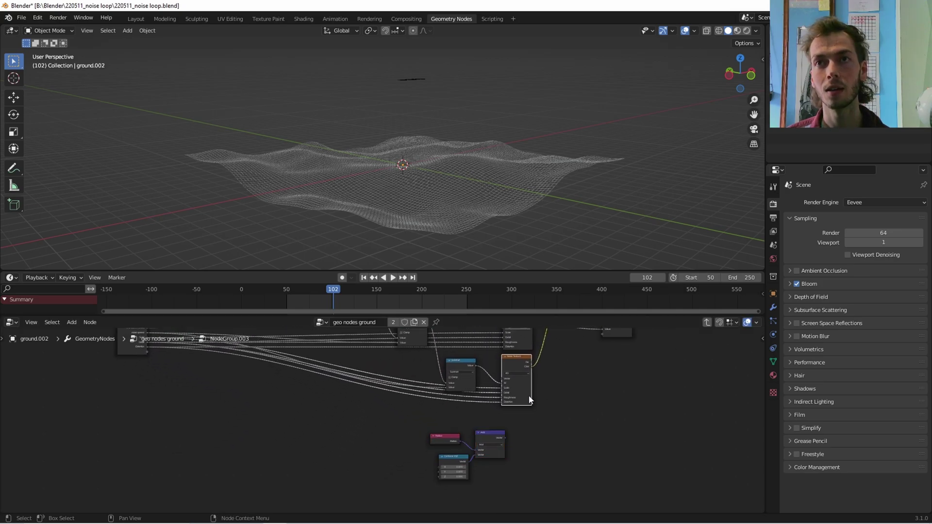
drag(529, 400, 558, 413)
scroll(532, 426, up, 3)
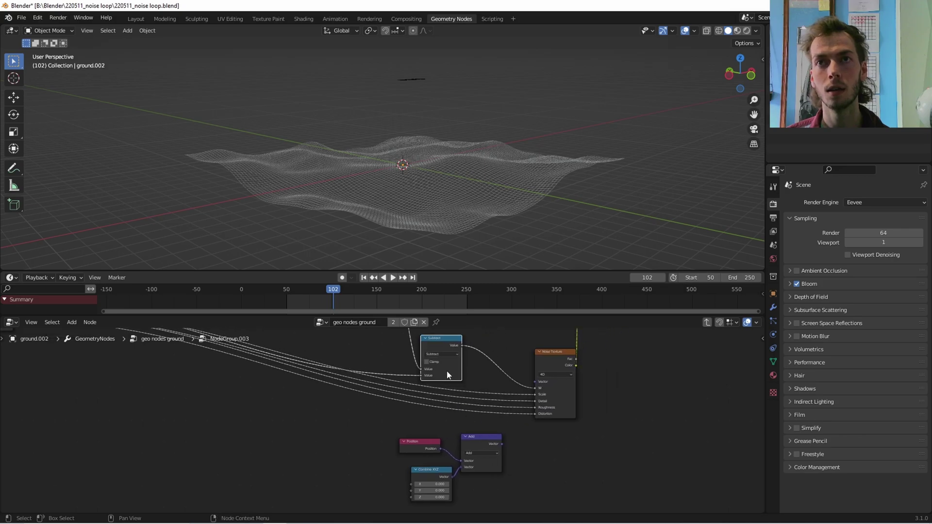
drag(448, 375, 427, 370)
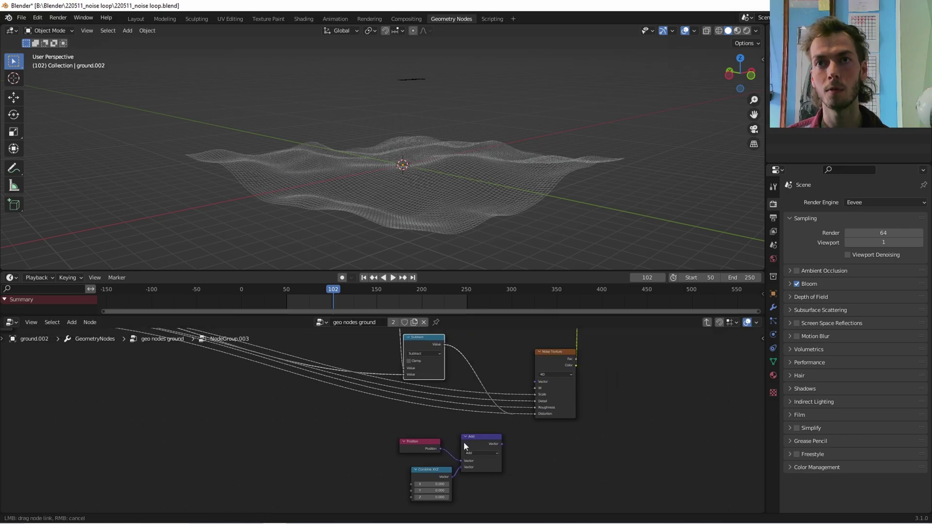
drag(411, 483, 408, 479)
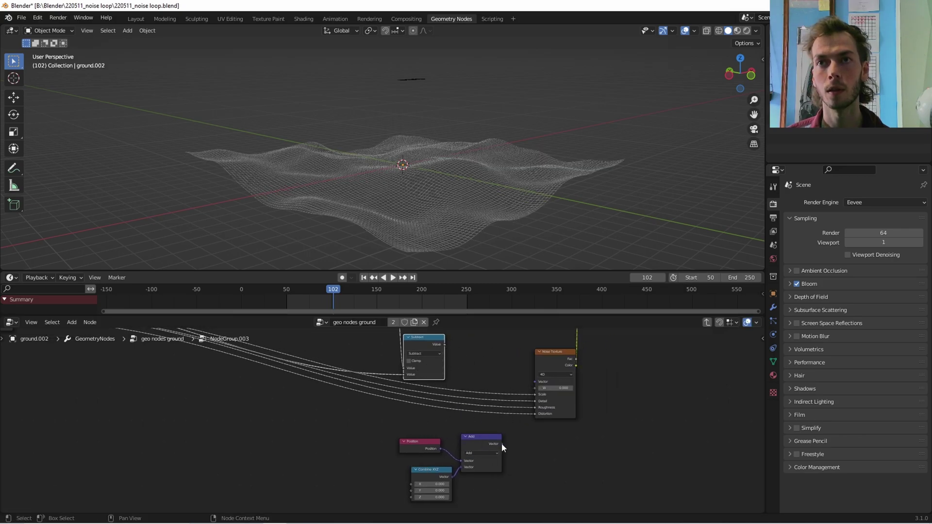
drag(502, 444, 534, 384)
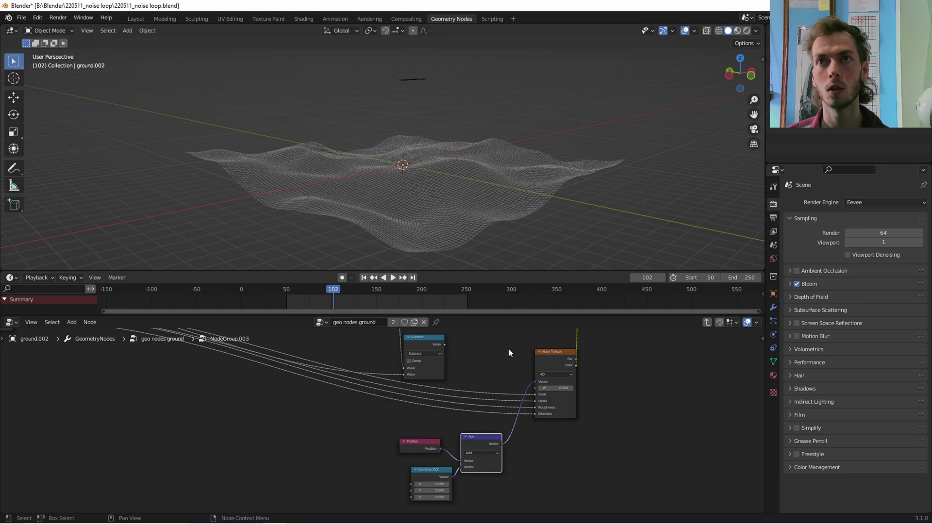
- Exit the node group, play the animation, and examine the terrain's motion up close from low and high angles
scroll(509, 349, down, 4)
middle_drag(553, 346, 510, 415)
scroll(510, 415, up, 2)
key(Tab)
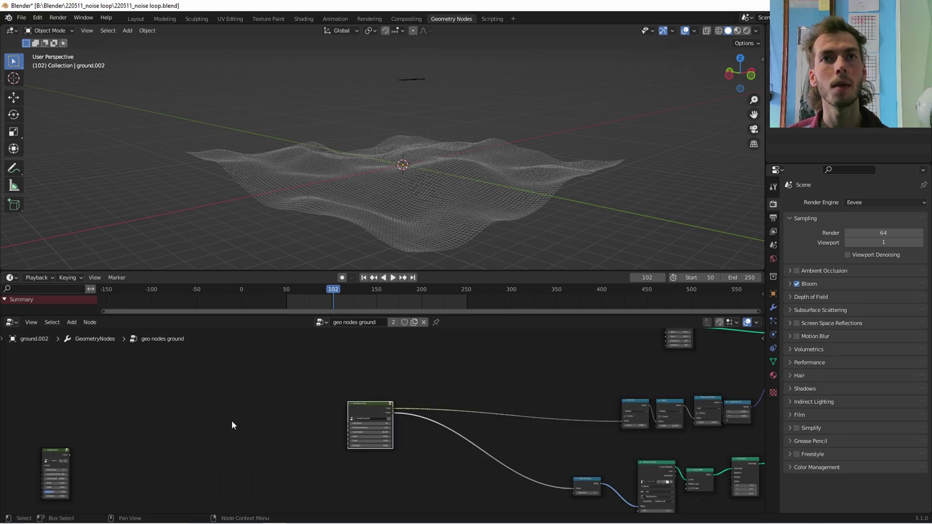
scroll(359, 441, up, 4)
scroll(359, 441, up, 1)
key(space)
middle_drag(502, 227, 656, 222)
scroll(450, 220, up, 4)
shift+middle_drag(451, 221, 557, 154)
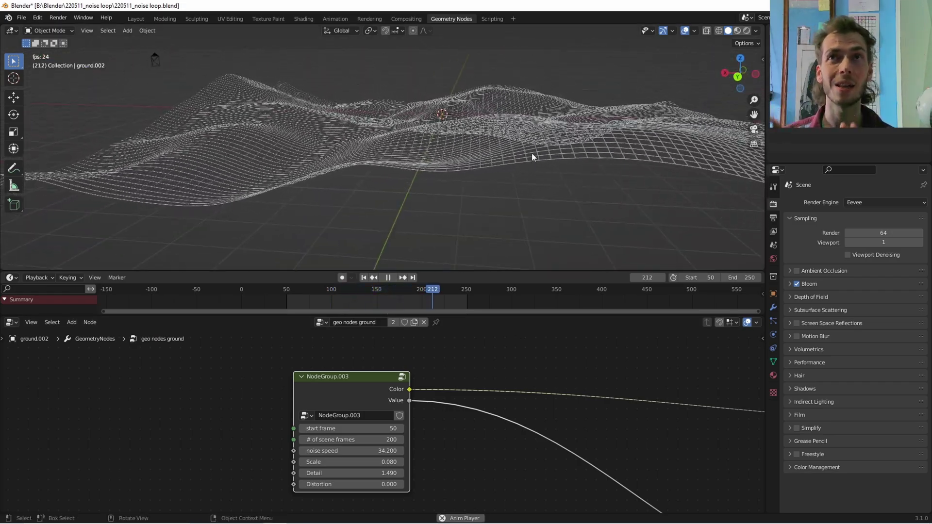
middle_drag(476, 161, 476, 133)
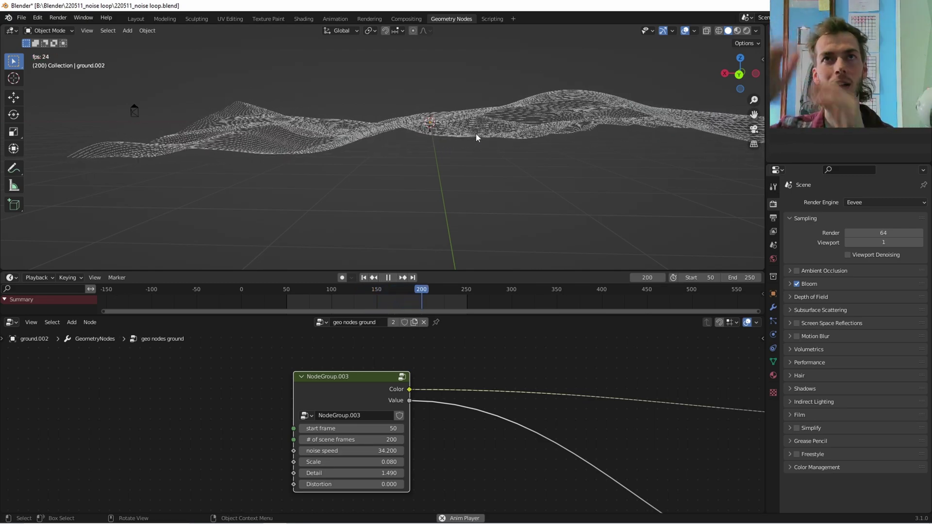
middle_drag(476, 133, 454, 221)
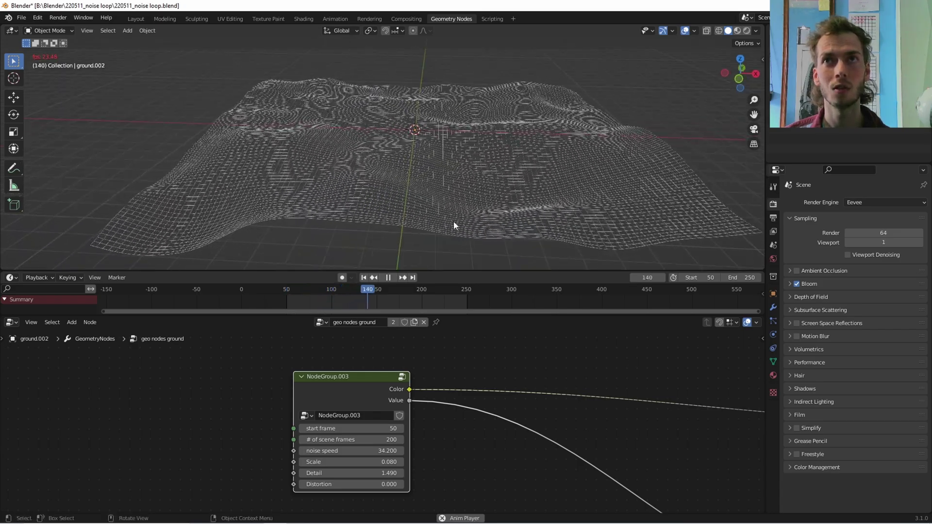
- Set the group's noise speed to 68.1, watch the terrain move, and stop playback
drag(339, 451, 362, 463)
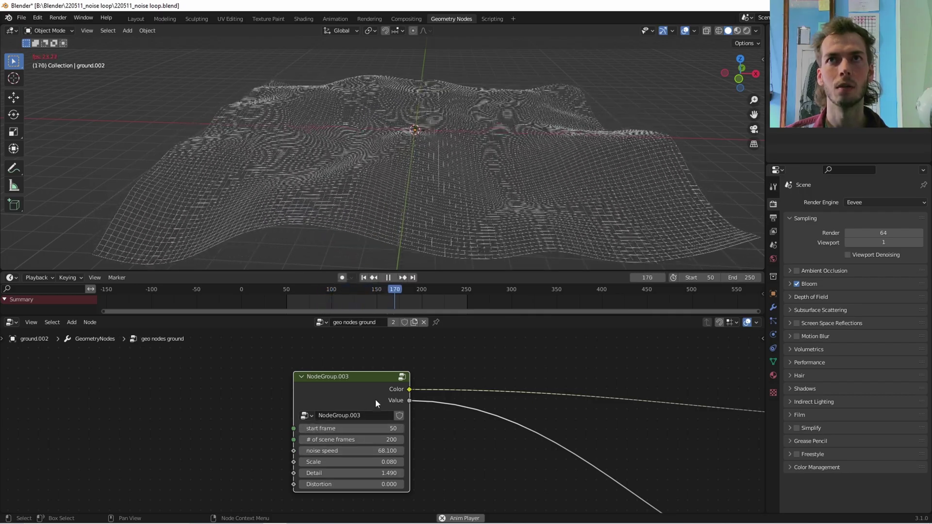
key(space)
- Inside the node group, place the copied Combine XYZ beside Subtract and link Subtract's Value output to its X input
key(Tab)
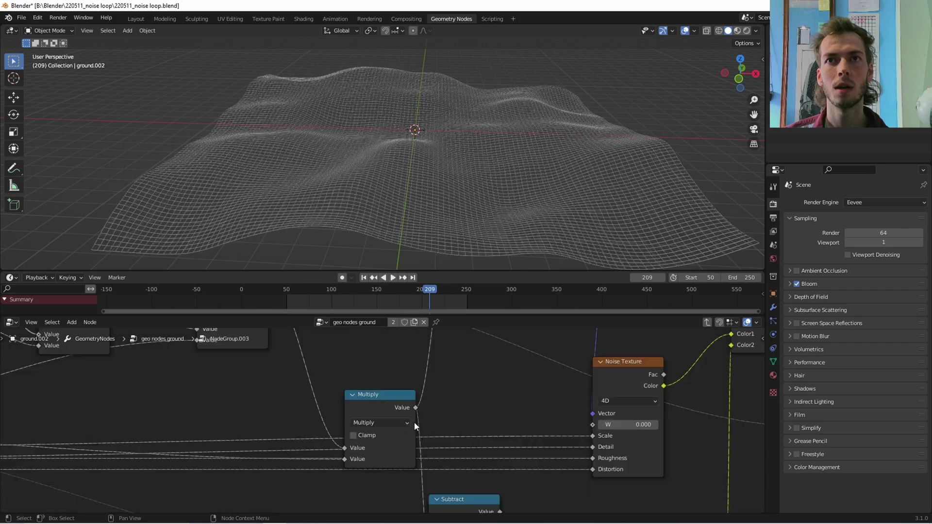
scroll(421, 415, down, 6)
middle_drag(456, 409, 398, 422)
scroll(408, 419, up, 4)
scroll(421, 416, down, 6)
middle_drag(433, 383, 427, 396)
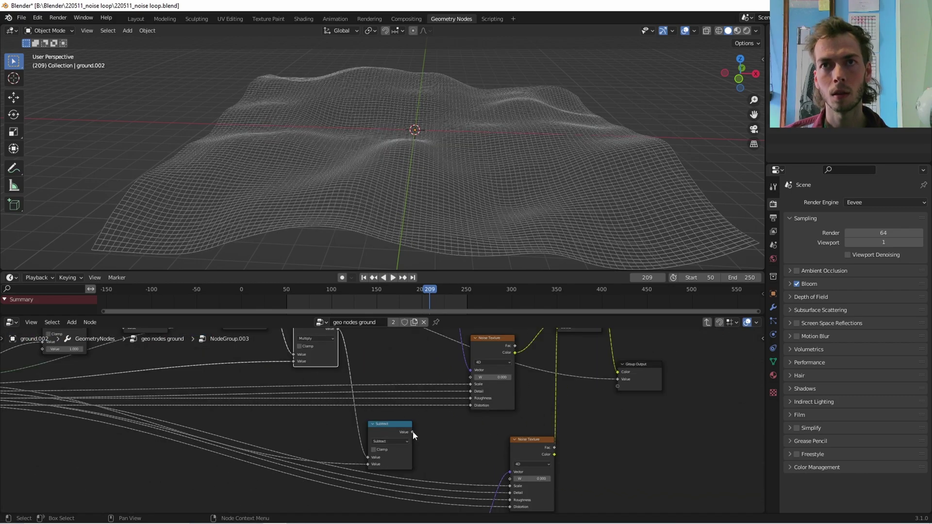
drag(413, 432, 421, 441)
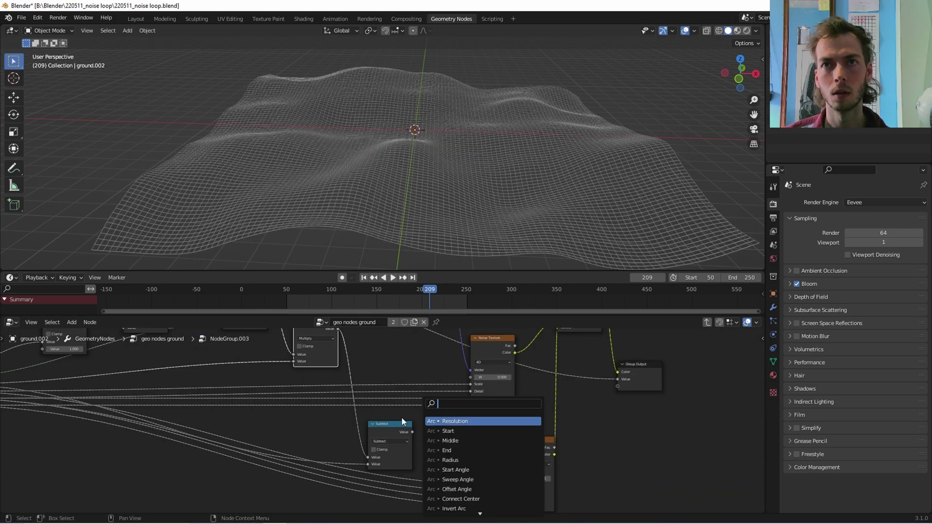
key(Escape)
scroll(408, 430, down, 2)
middle_drag(408, 431, 411, 383)
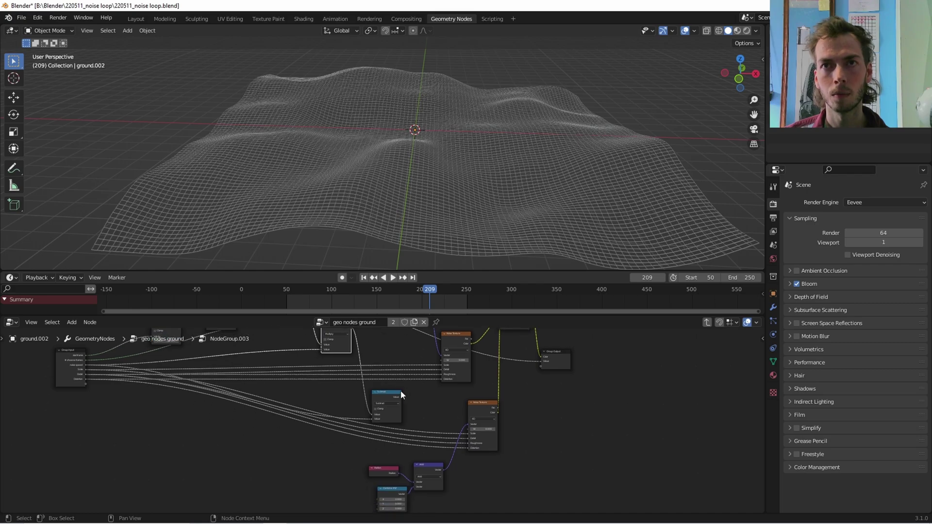
mouse_move(404, 396)
mouse_down()
mouse_move(377, 496)
mouse_move(414, 391)
mouse_up()
key(Escape)
scroll(427, 383, up, 4)
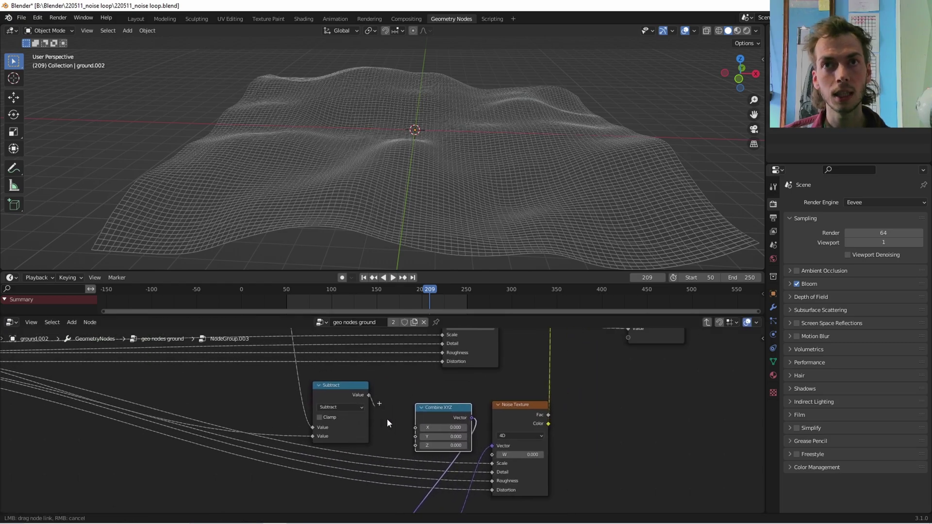
drag(414, 429, 402, 429)
- Exit the node group, play the animation, and set the group's noise speed to 16.1
key(Tab)
key(space)
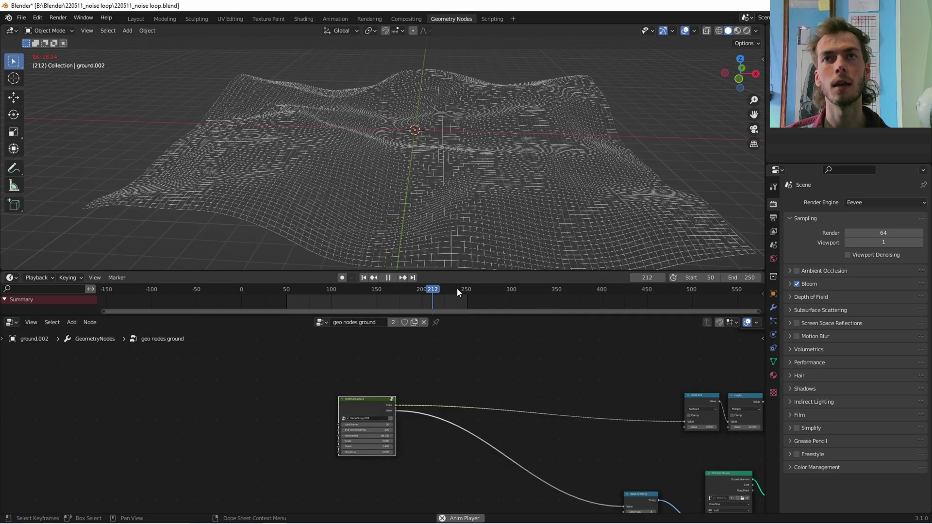
middle_drag(383, 242, 410, 234)
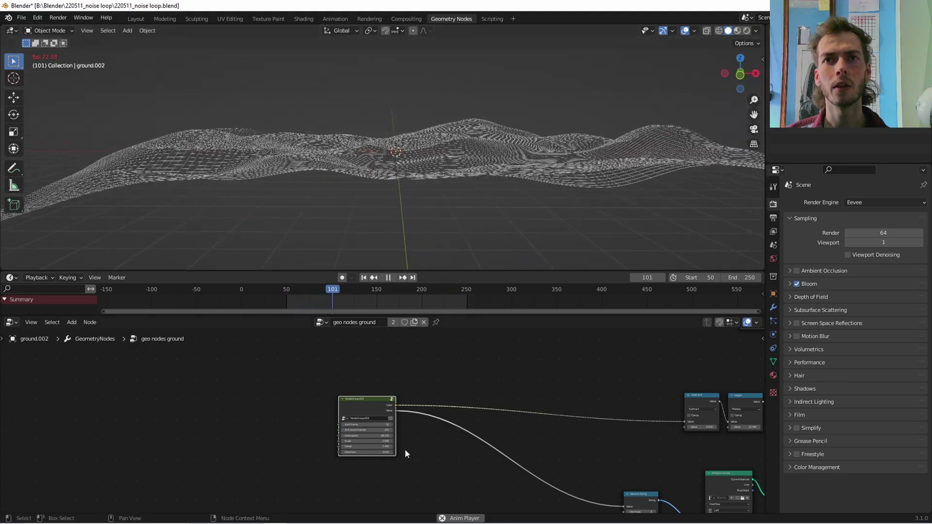
scroll(435, 423, up, 4)
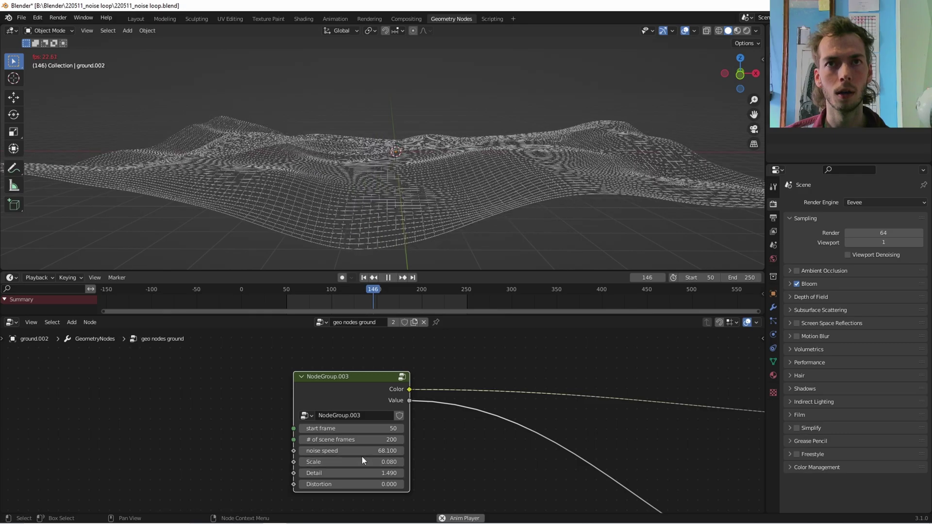
drag(352, 451, 99, 451)
- Switch the viewport to rendered shading and examine the moving terrain up close from a low side angle
middle_drag(449, 254, 480, 151)
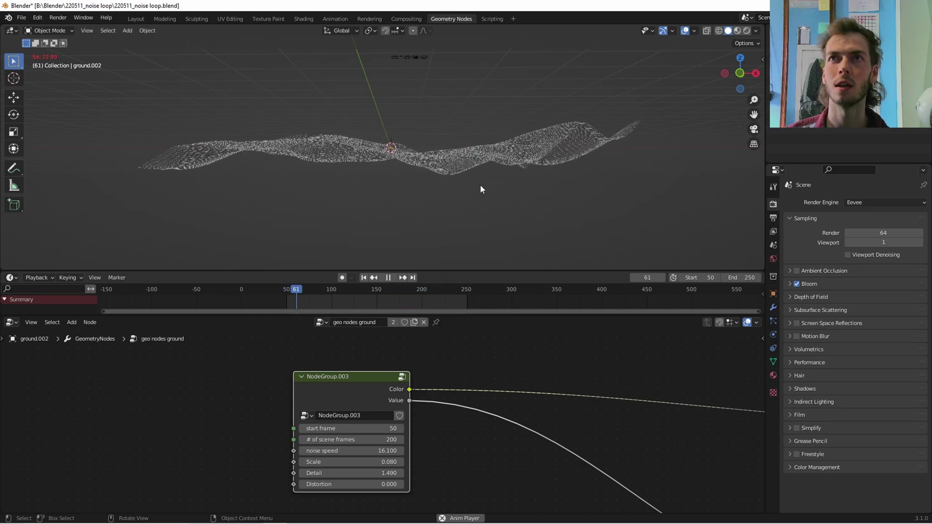
mouse_move(480, 185)
middle_down()
mouse_move(433, 194)
mouse_move(461, 226)
mouse_move(508, 220)
mouse_move(434, 212)
mouse_move(461, 201)
mouse_move(450, 217)
mouse_move(433, 220)
mouse_move(364, 180)
mouse_move(386, 207)
mouse_move(442, 223)
mouse_move(386, 199)
mouse_move(379, 216)
mouse_move(596, 211)
mouse_move(577, 190)
middle_up()
click(747, 31)
scroll(433, 219, up, 5)
scroll(581, 227, up, 4)
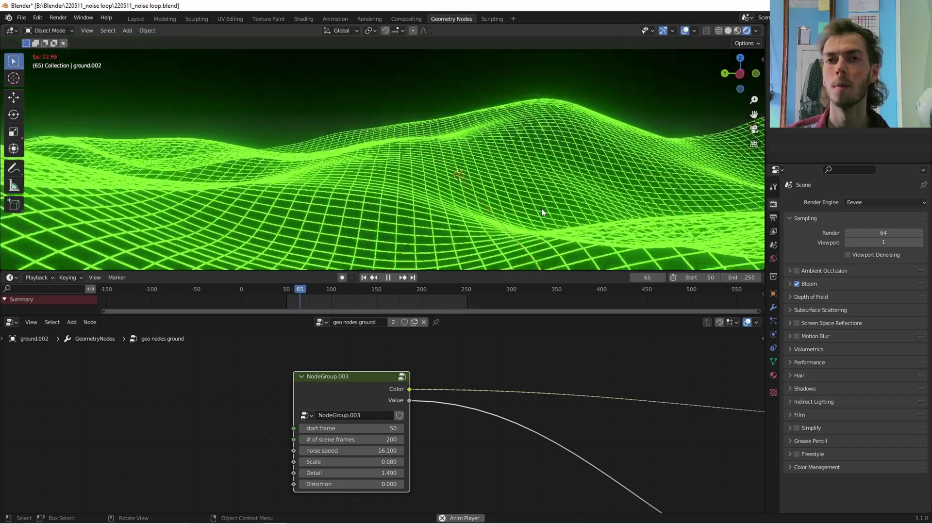
scroll(432, 452, down, 3)
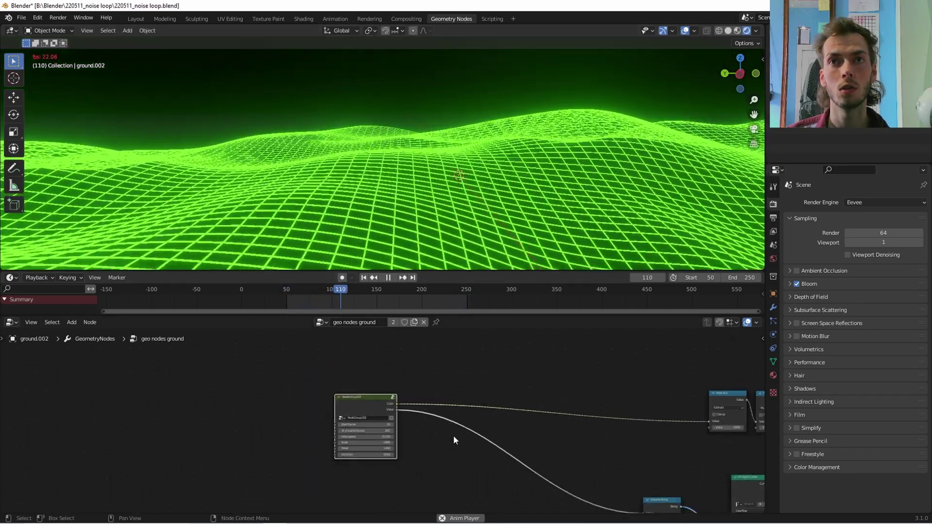
- Inside the node group, line up the lower Combine XYZ with Position and Add, and shift Subtract and Group Input to the left
key(Tab)
scroll(401, 427, down, 10)
middle_drag(407, 405, 441, 423)
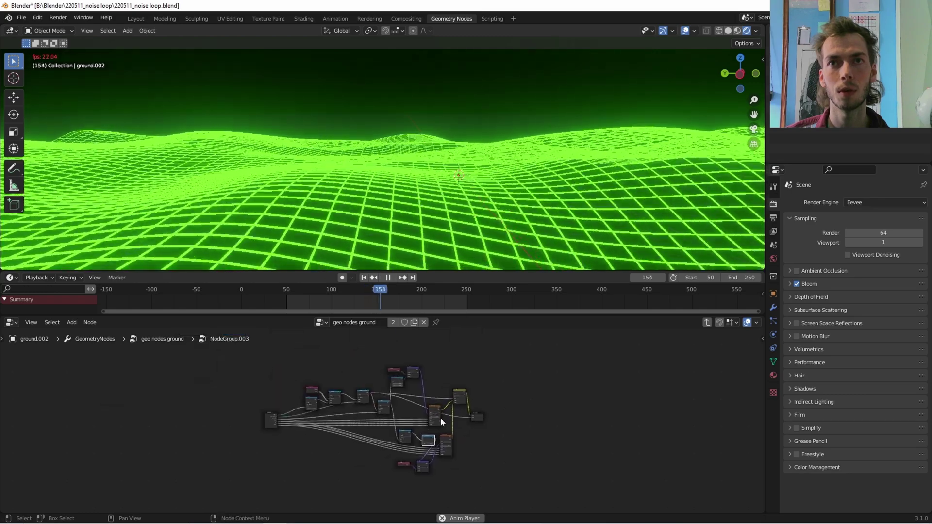
scroll(441, 424, up, 4)
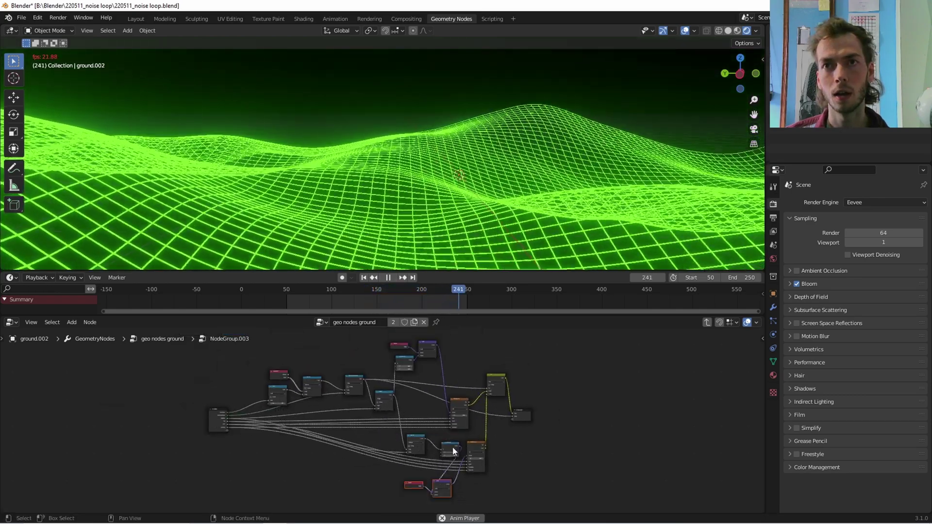
key(g)
drag(385, 469, 371, 491)
drag(422, 450, 381, 455)
drag(215, 428, 121, 421)
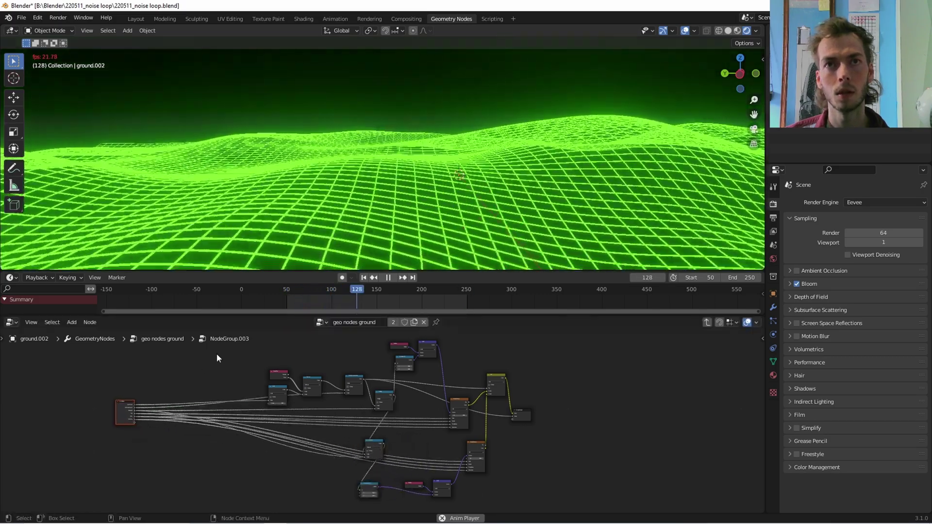
- Move the frame math nodes together with Multiply and Subtract up and left toward the Group Input
drag(216, 354, 382, 452)
key(g)
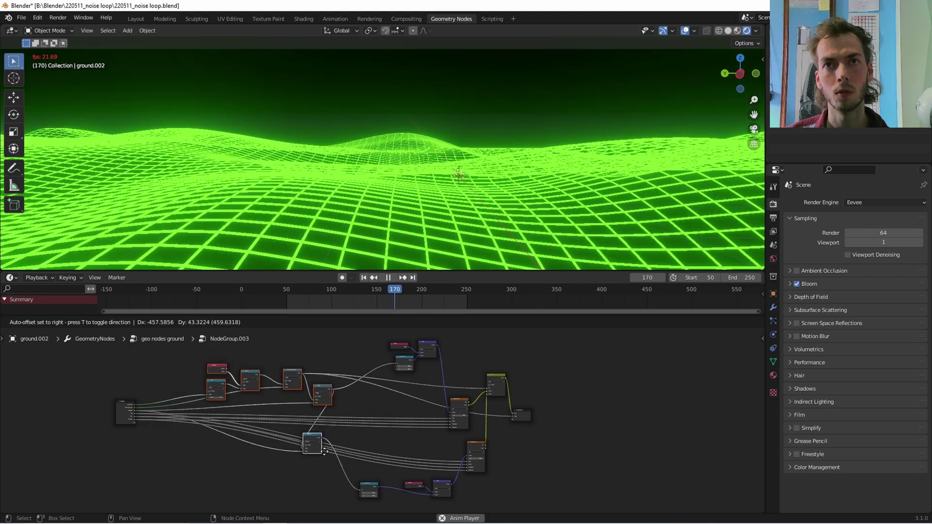
drag(311, 516, 329, 361)
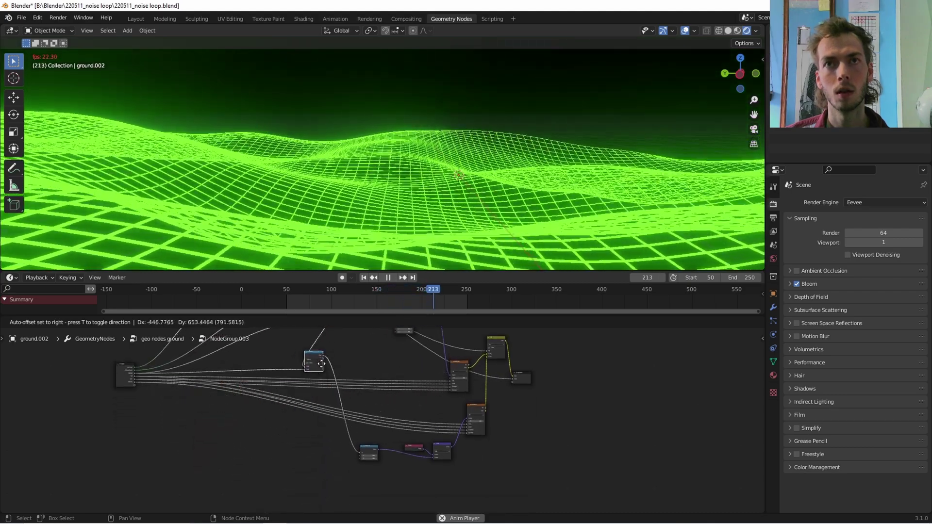
click(321, 364)
- Move the lower Combine XYZ, Position and Add nodes up, and place the lower Noise Texture below and right of them
scroll(442, 405, down, 1)
middle_drag(352, 390, 360, 425)
drag(349, 466, 469, 516)
key(g)
drag(479, 471, 465, 494)
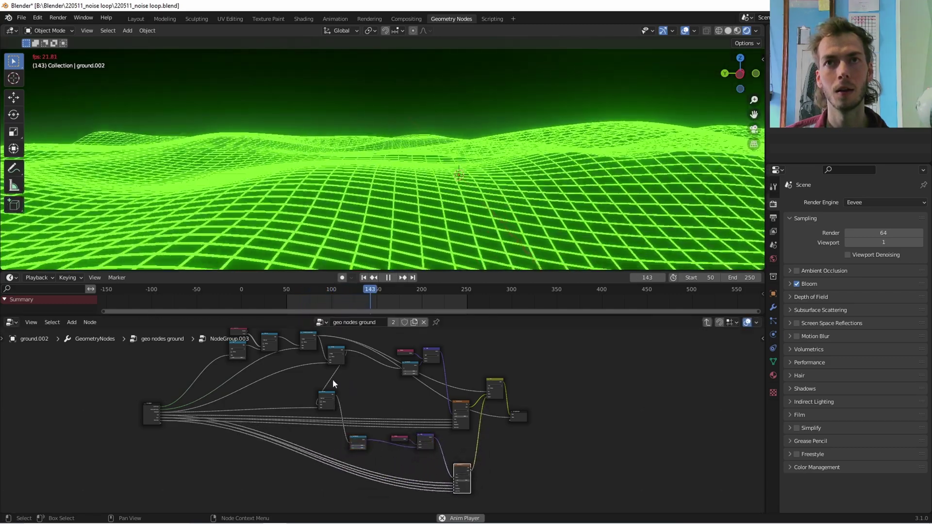
- Space Subtract and Multiply apart between the frame math nodes and the two Combine XYZ nodes, and exit the node group
drag(355, 401, 340, 361)
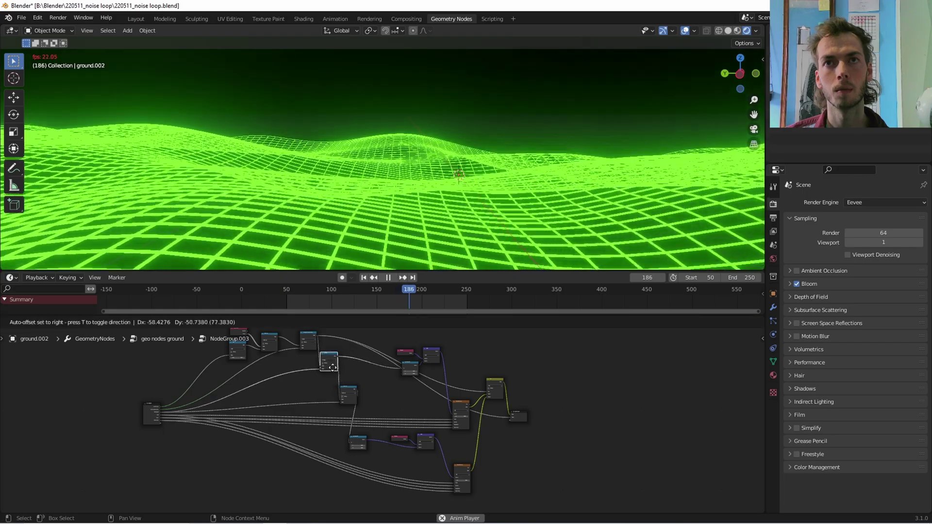
middle_drag(375, 370, 426, 403)
scroll(387, 415, up, 5)
scroll(383, 425, down, 5)
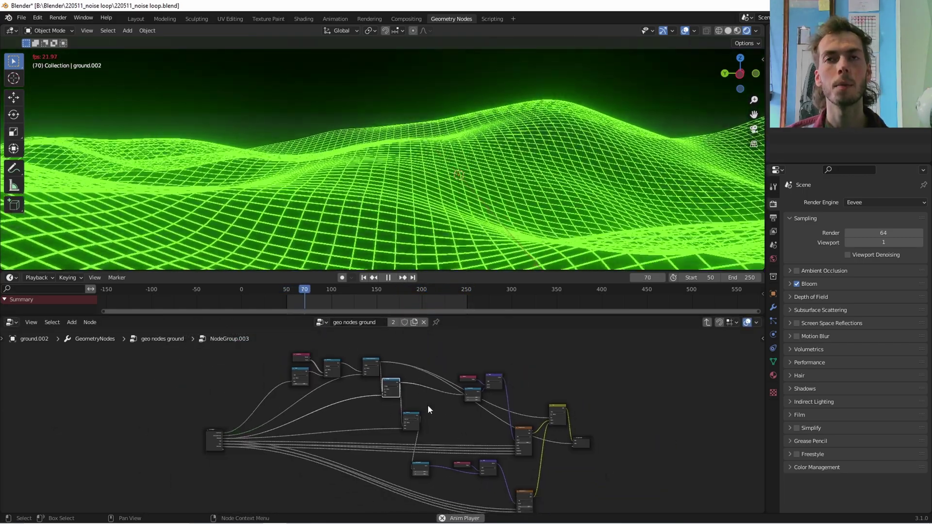
key(Tab)
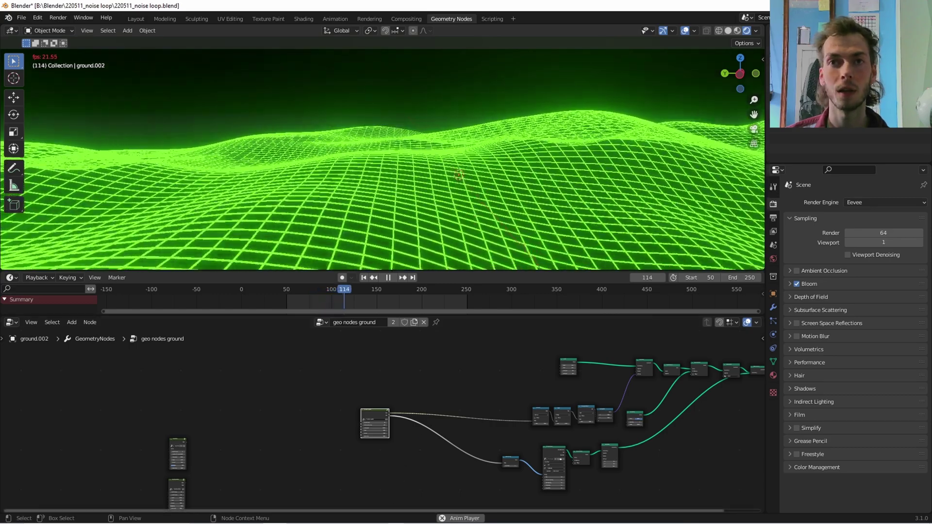